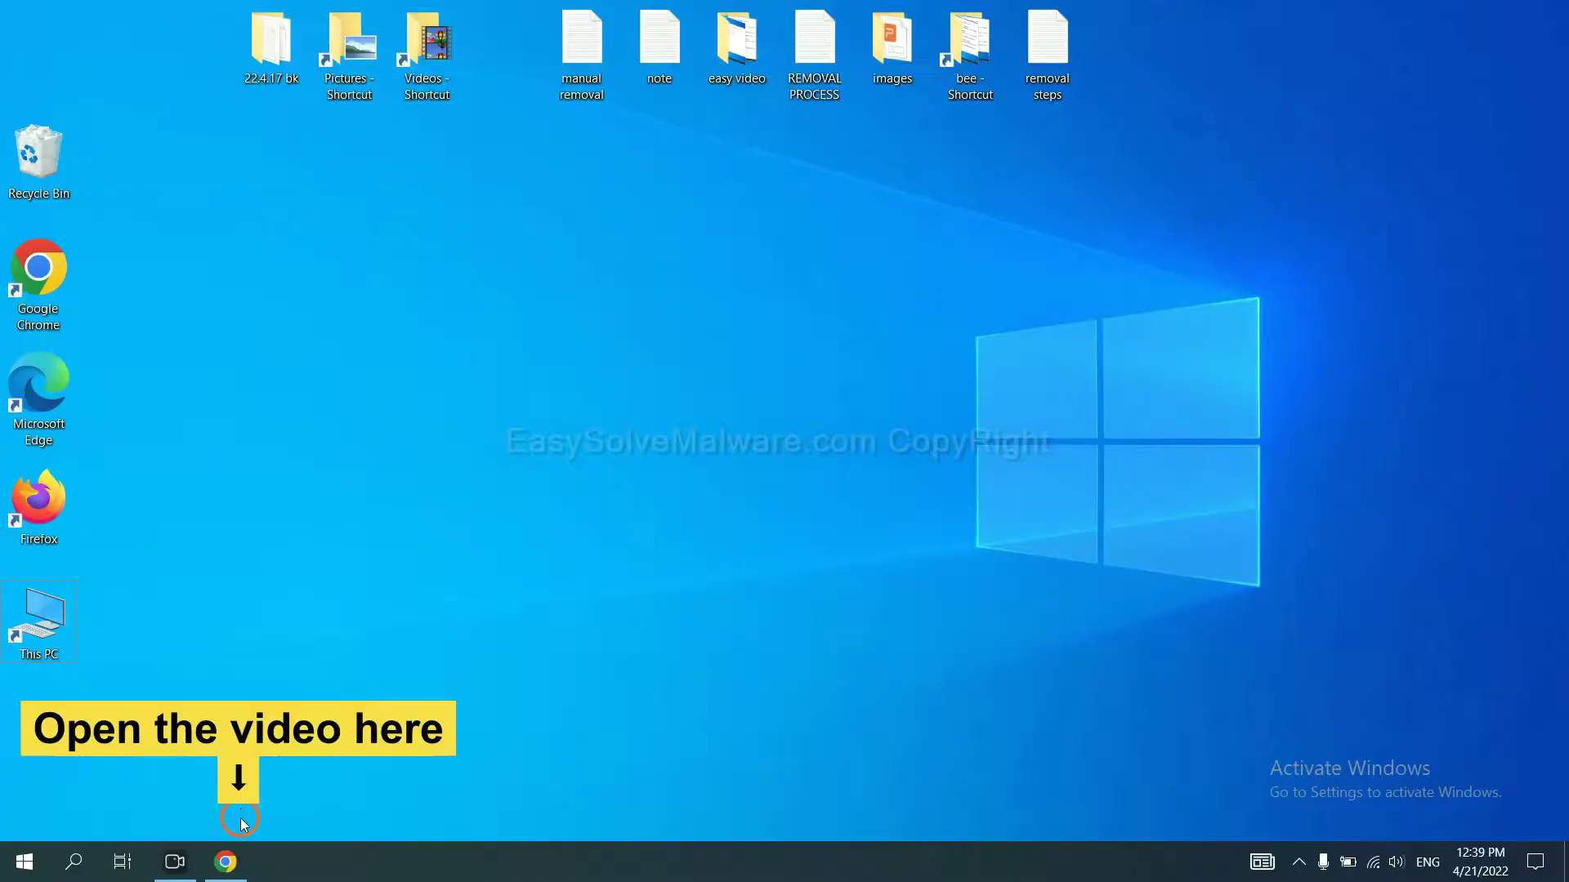
Step: Open the easysolvemalware.com removal guide in Chrome and download SpyHunter for Windows
left_click(233, 861)
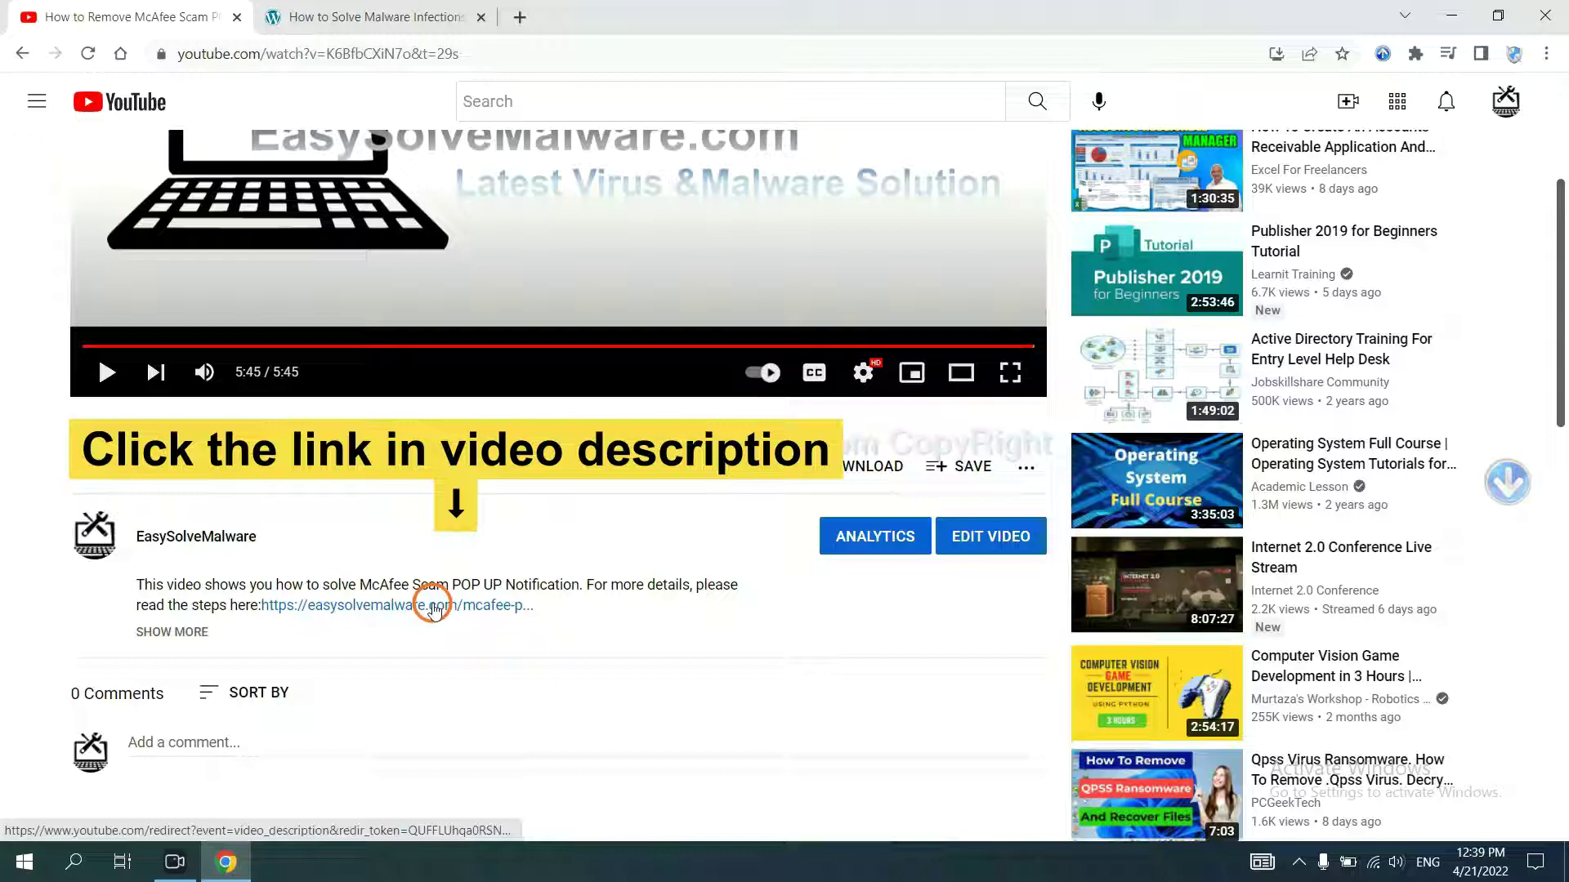
left_click(408, 16)
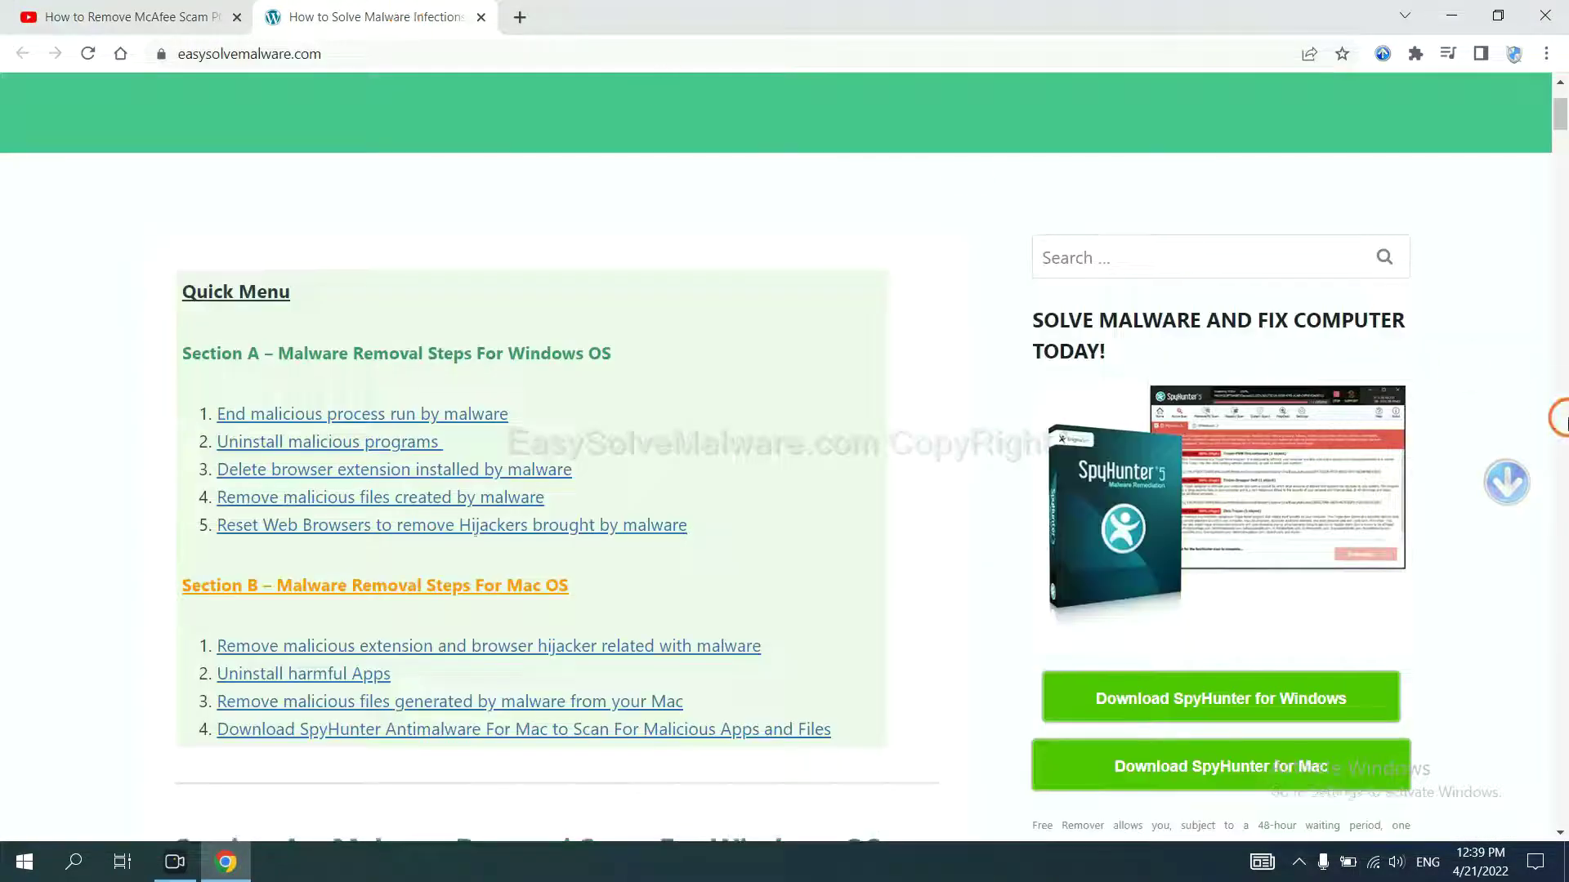
scroll(1562, 421, "down", 3)
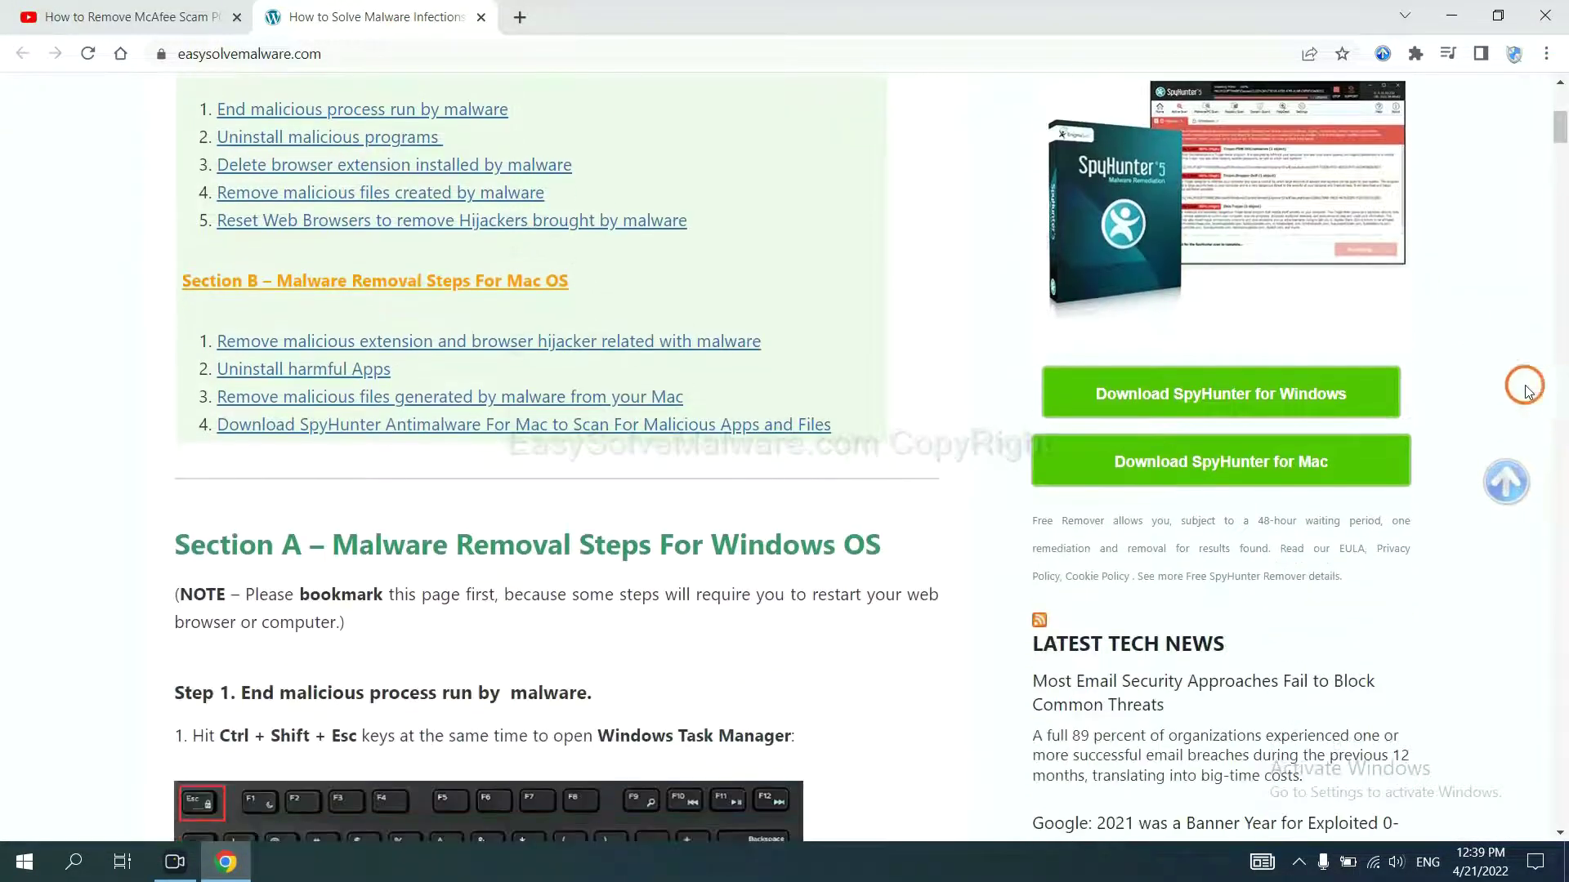
left_click(1331, 391)
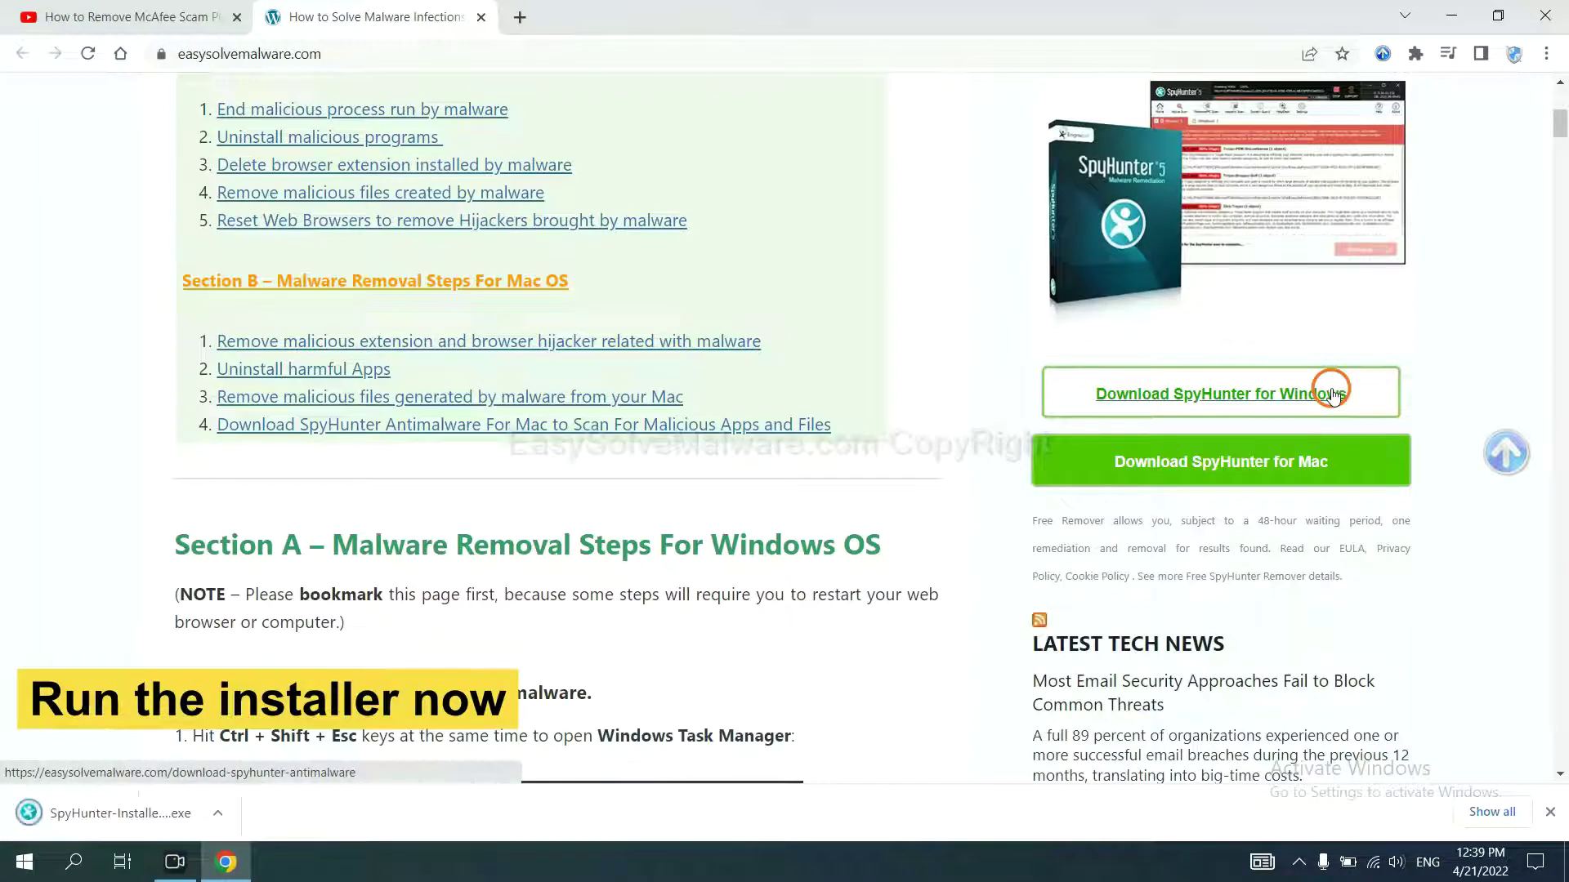
Step: Run SpyHunter-Installer.exe in English, accept the EULA, and install SpyHunter 5
left_click(99, 813)
left_click(99, 813)
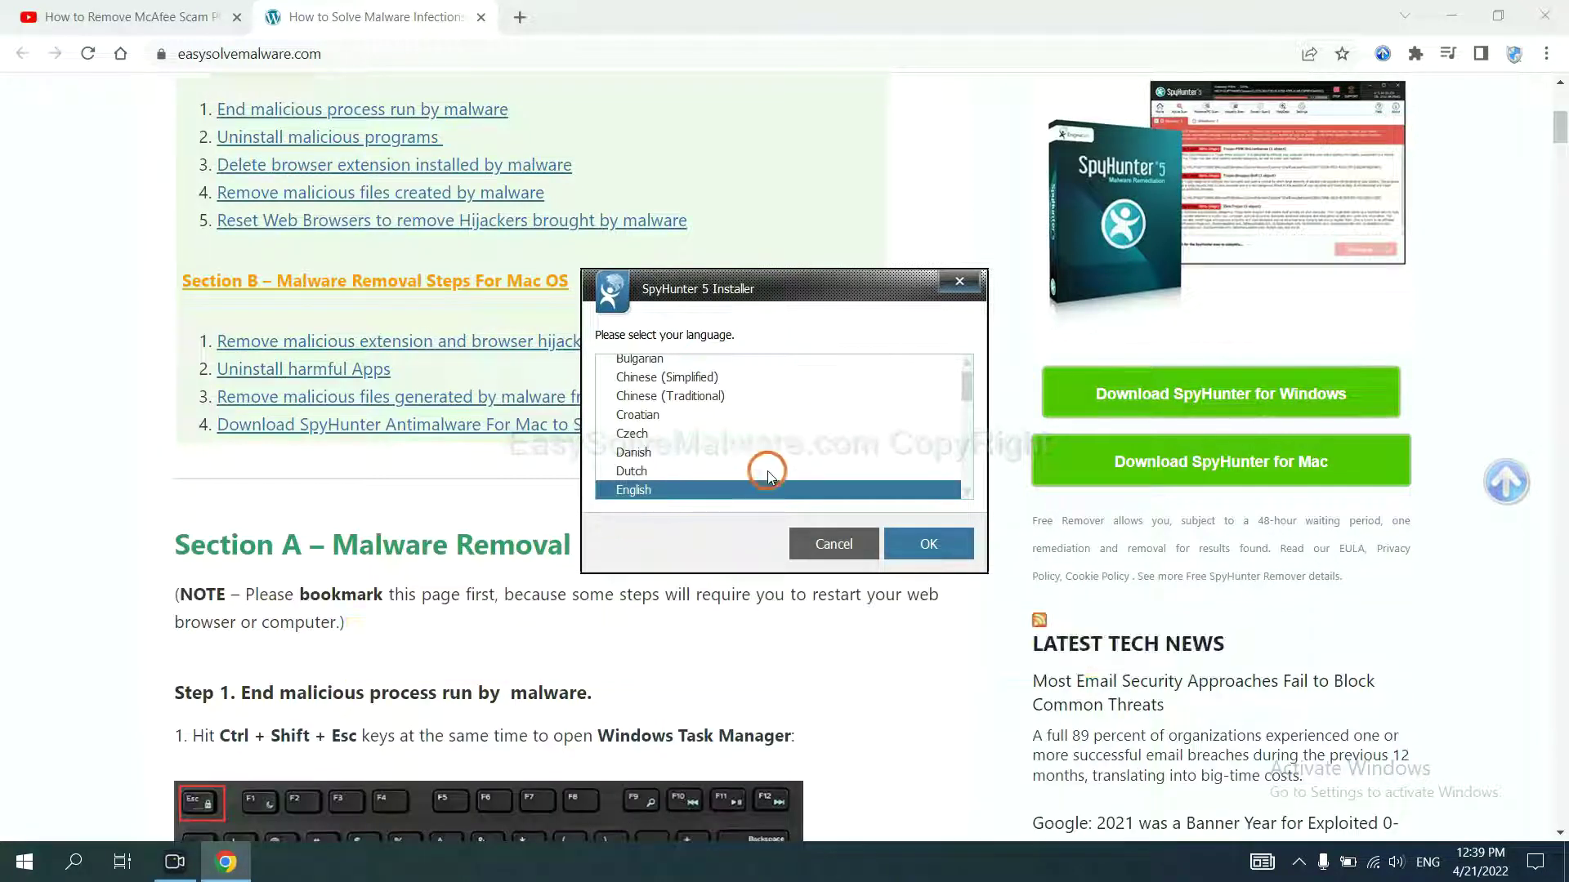
left_click(907, 544)
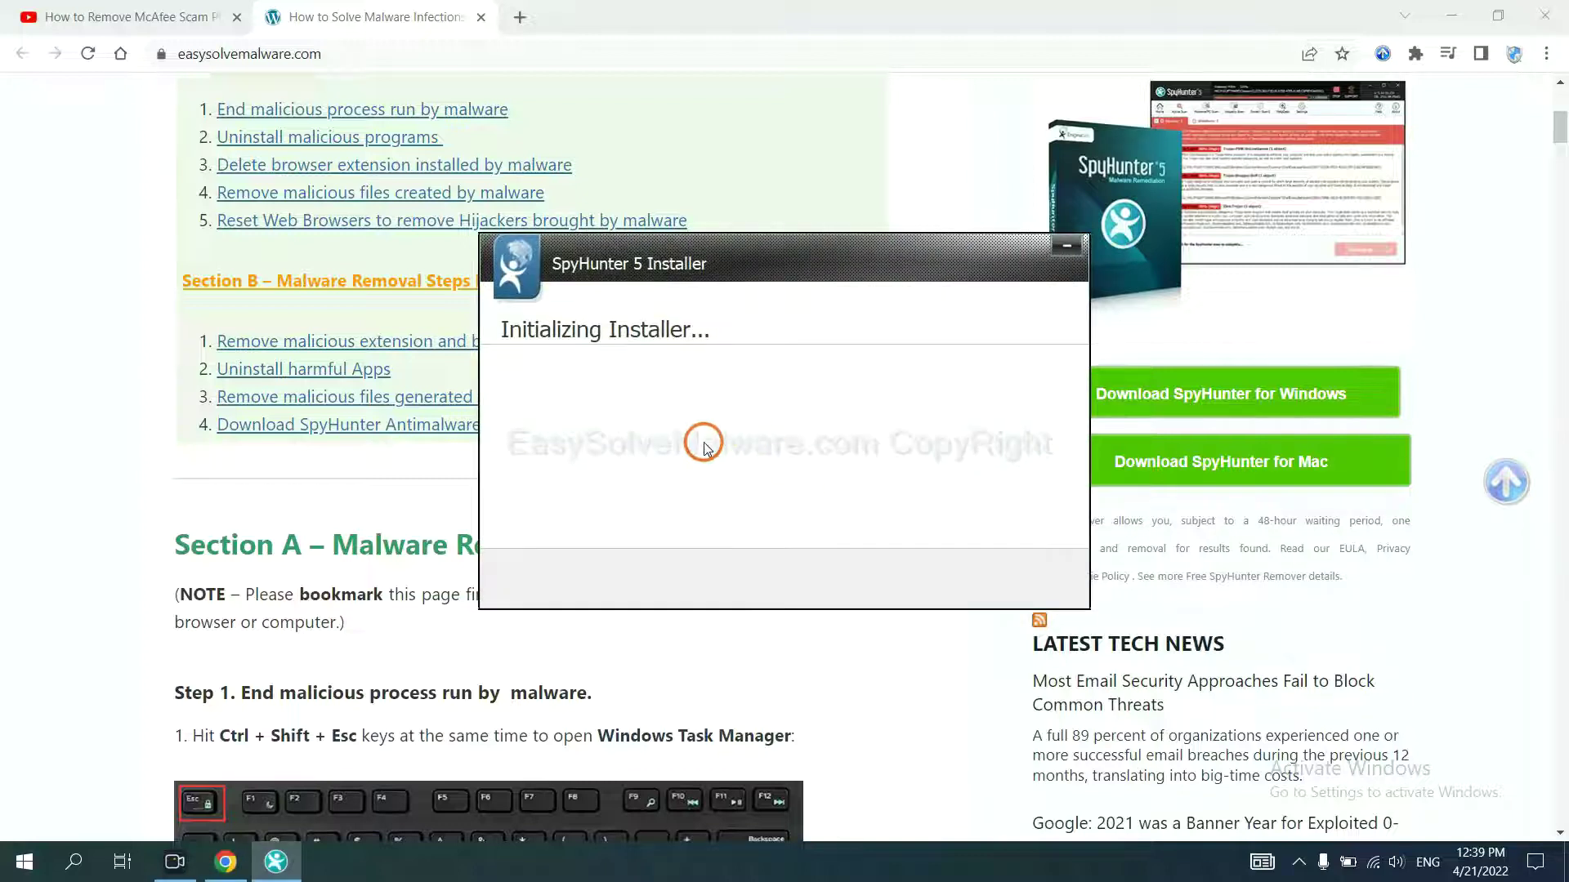
left_click(701, 442)
left_click(506, 393)
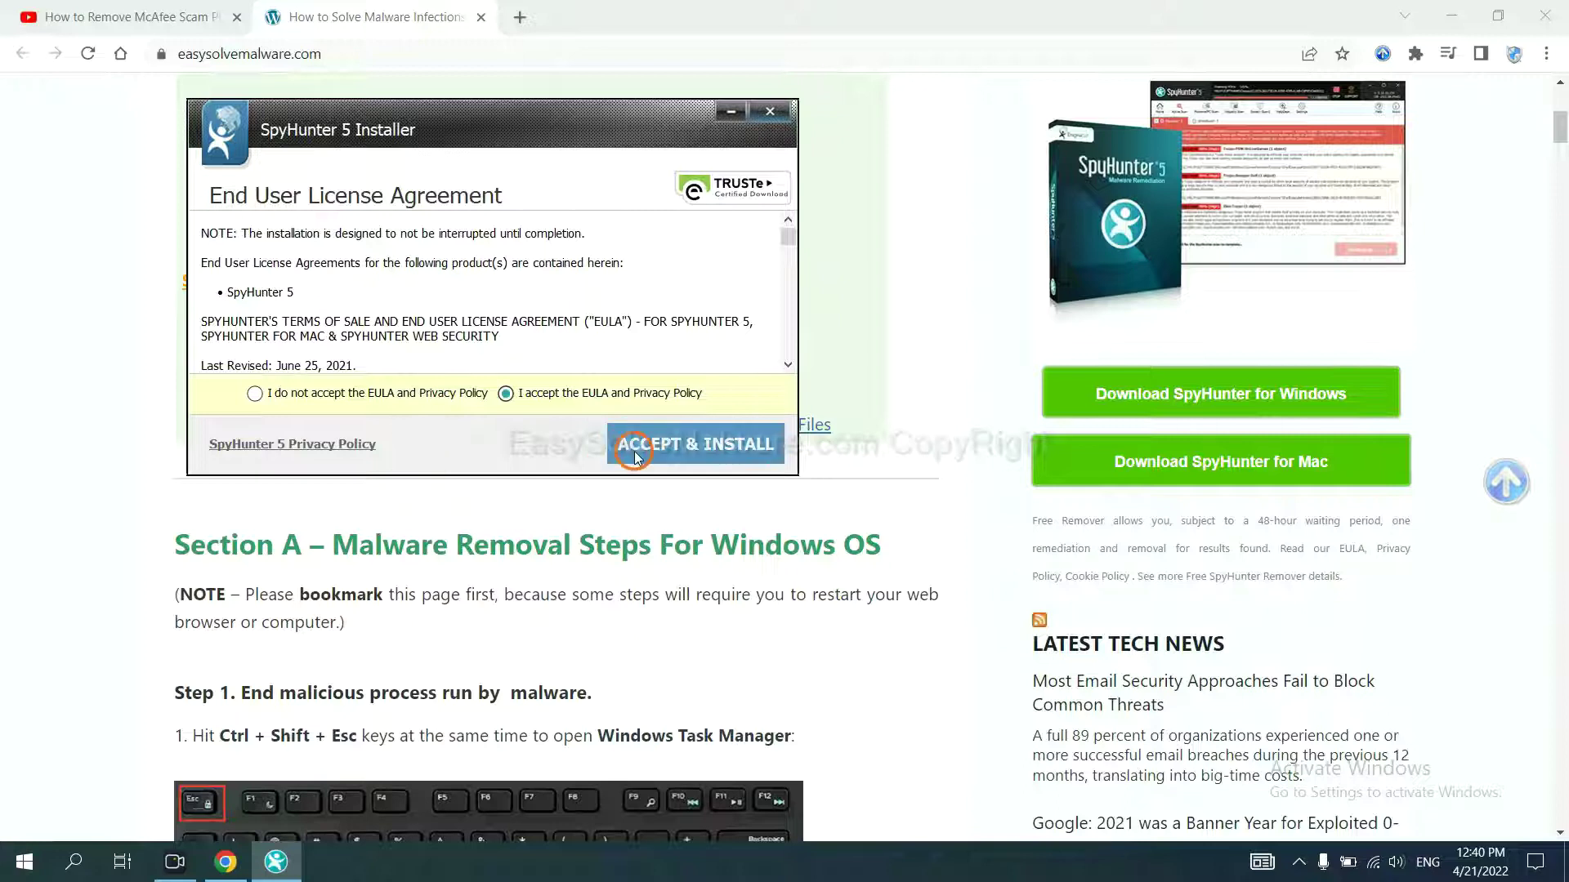
left_click(636, 453)
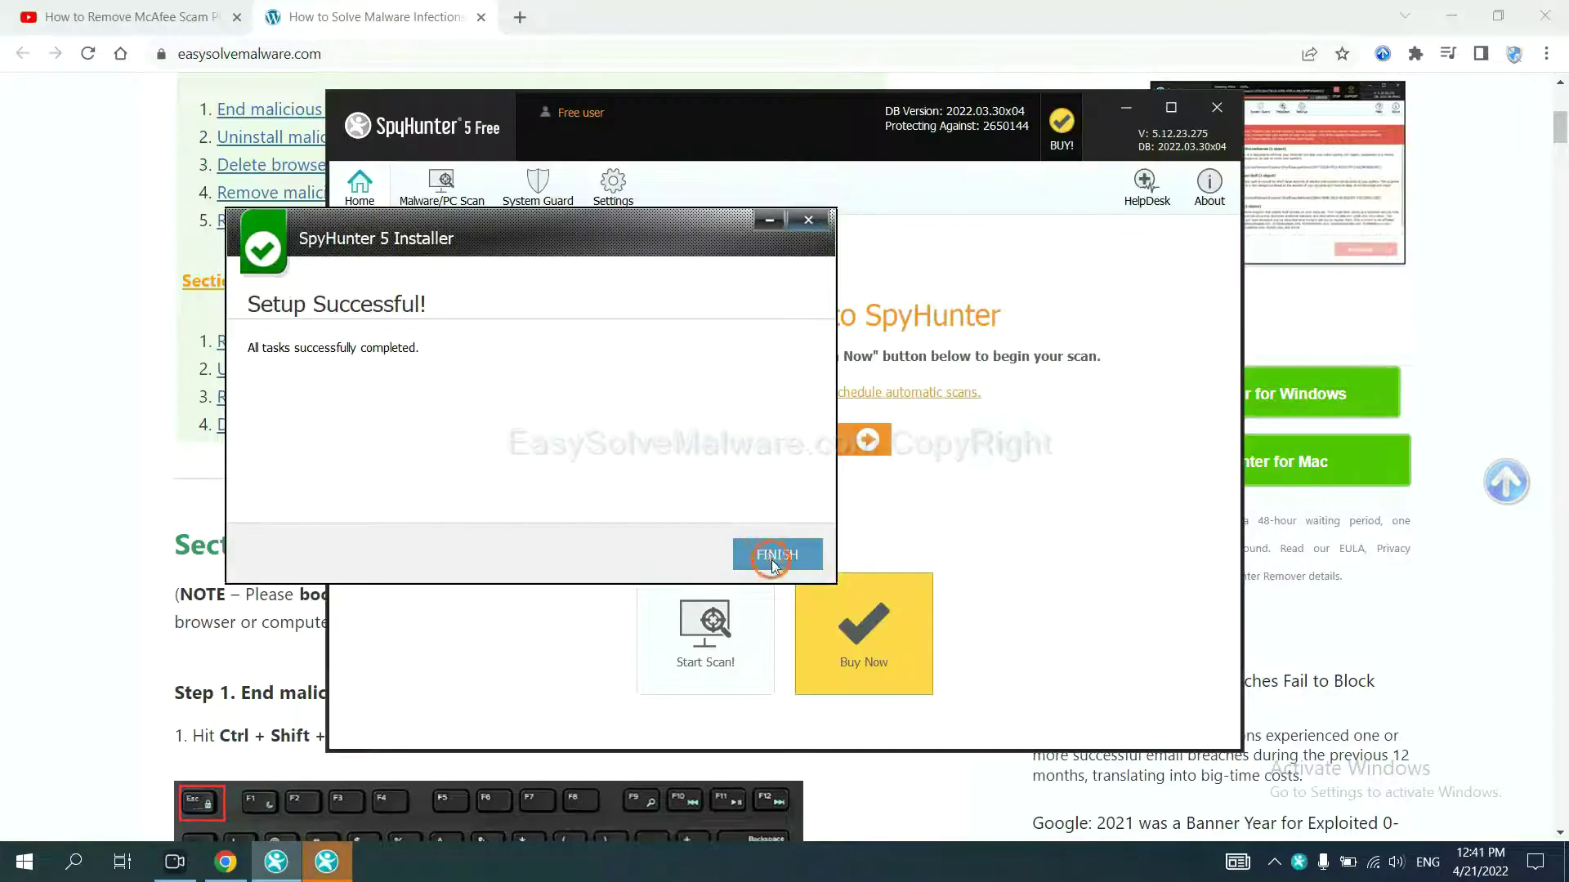
left_click(773, 555)
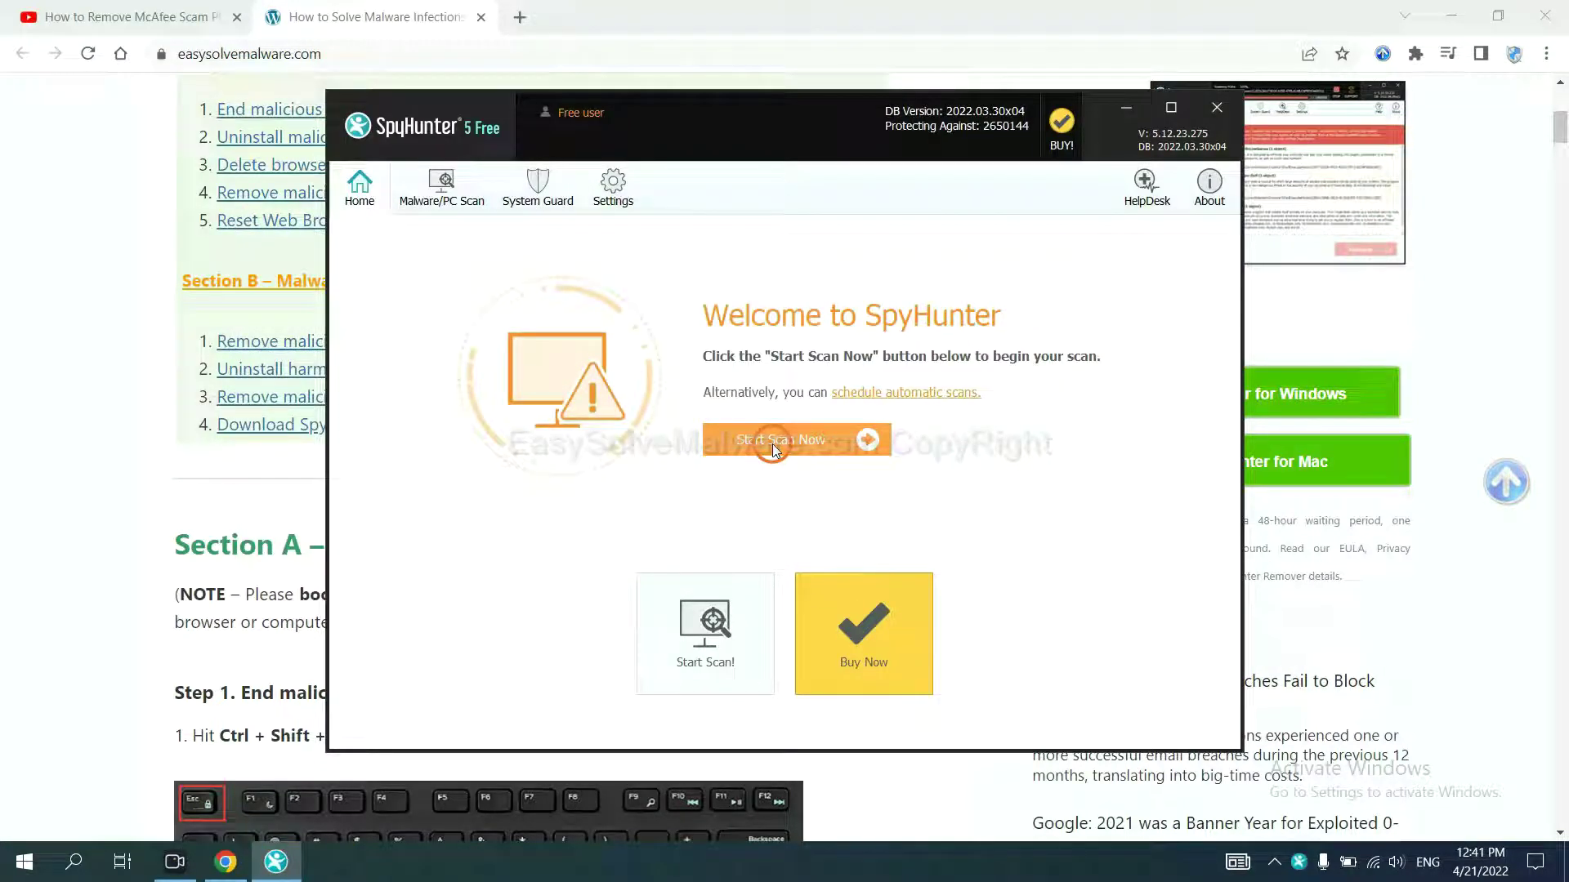
Step: Scan the computer with SpyHunter 5 and move past the remove360.bat result
left_click(772, 448)
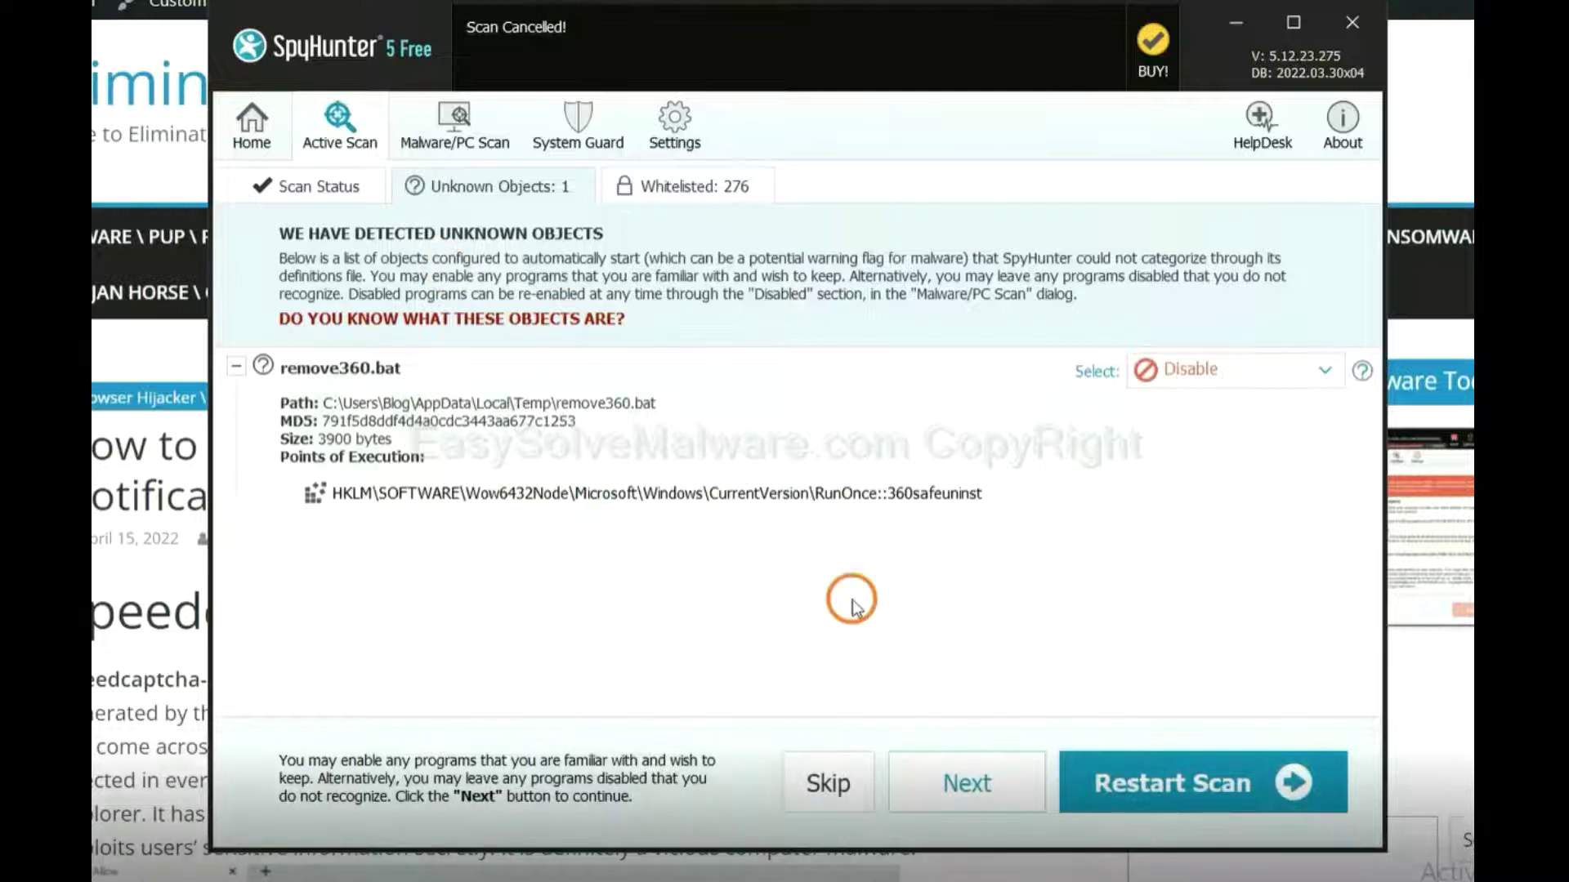
left_click(964, 778)
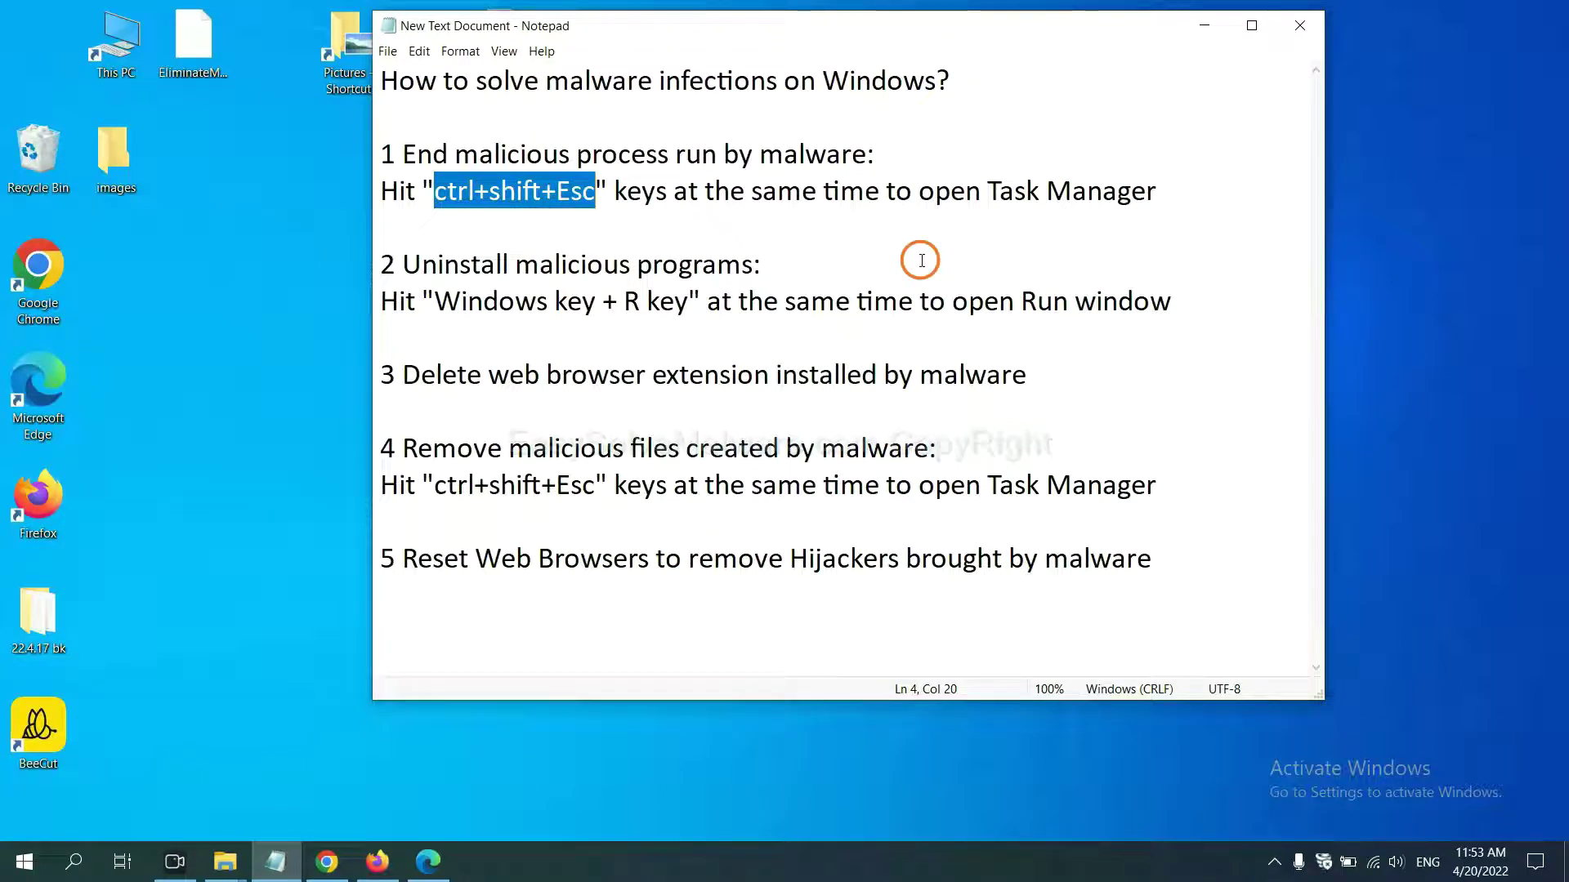
Step: Highlight the ctrl+shift+Esc shortcut in step 1 of the Notepad guide
left_click(555, 196)
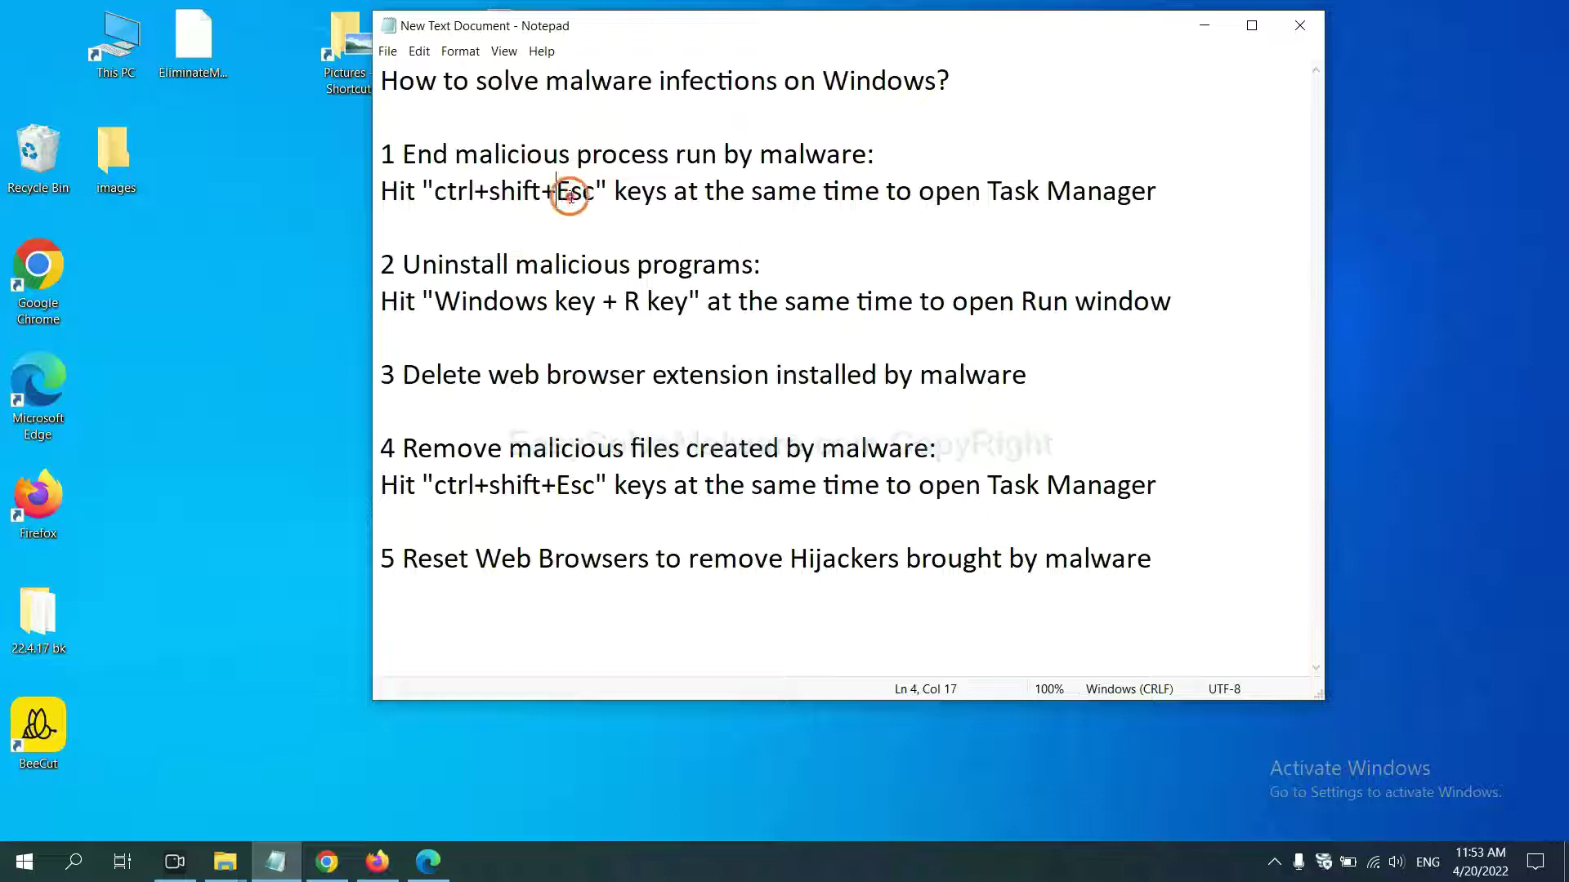
left_click_drag(596, 197, 435, 196)
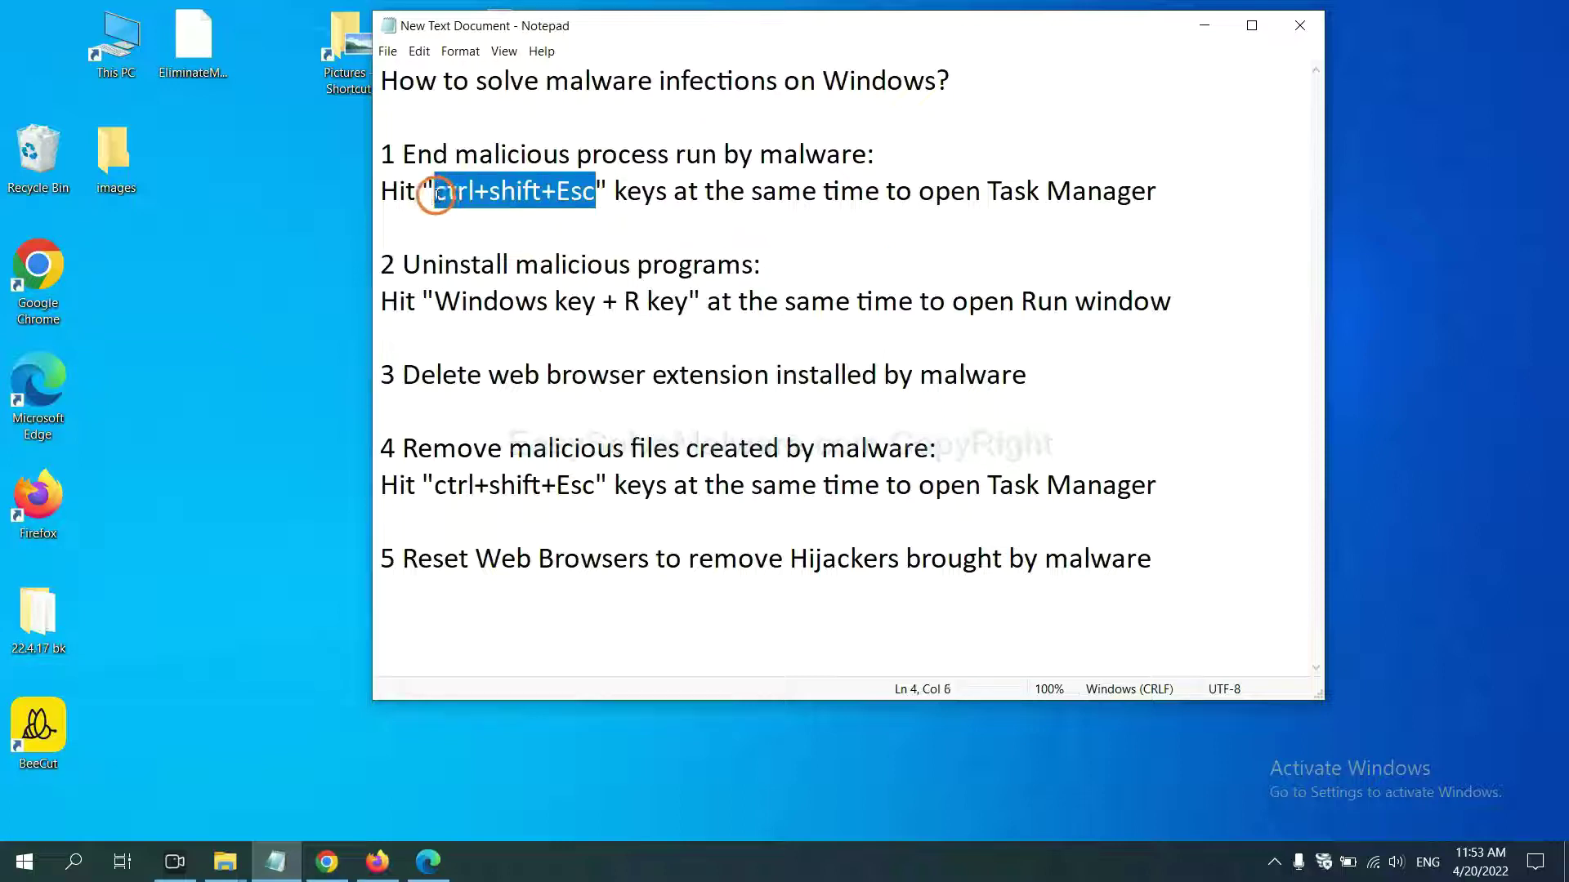
key("ctrl+shift+Escape")
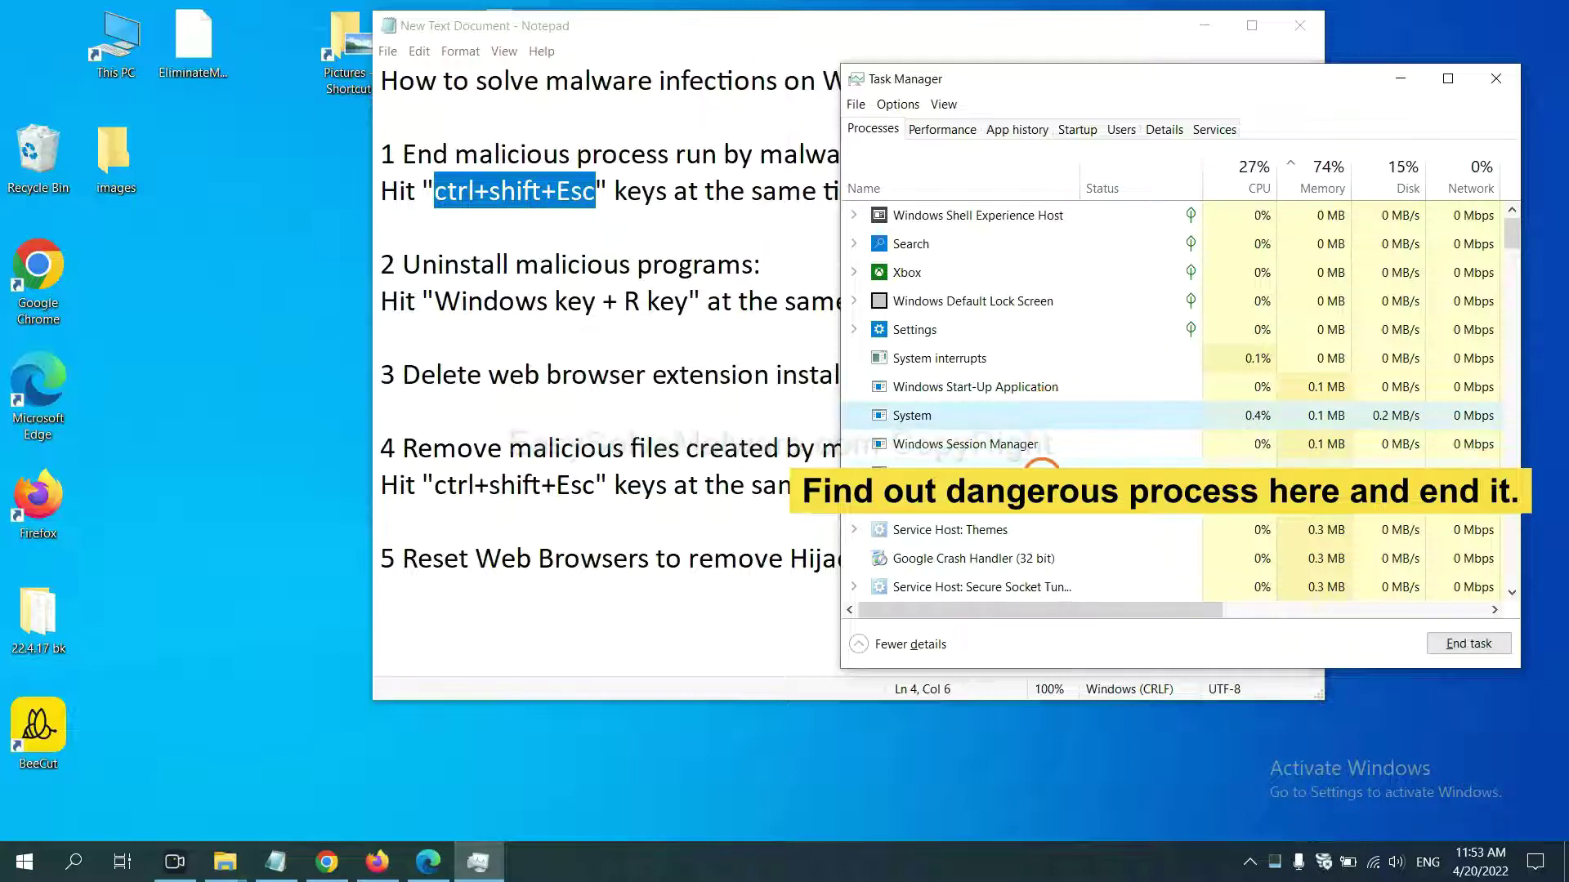
left_click(1043, 475)
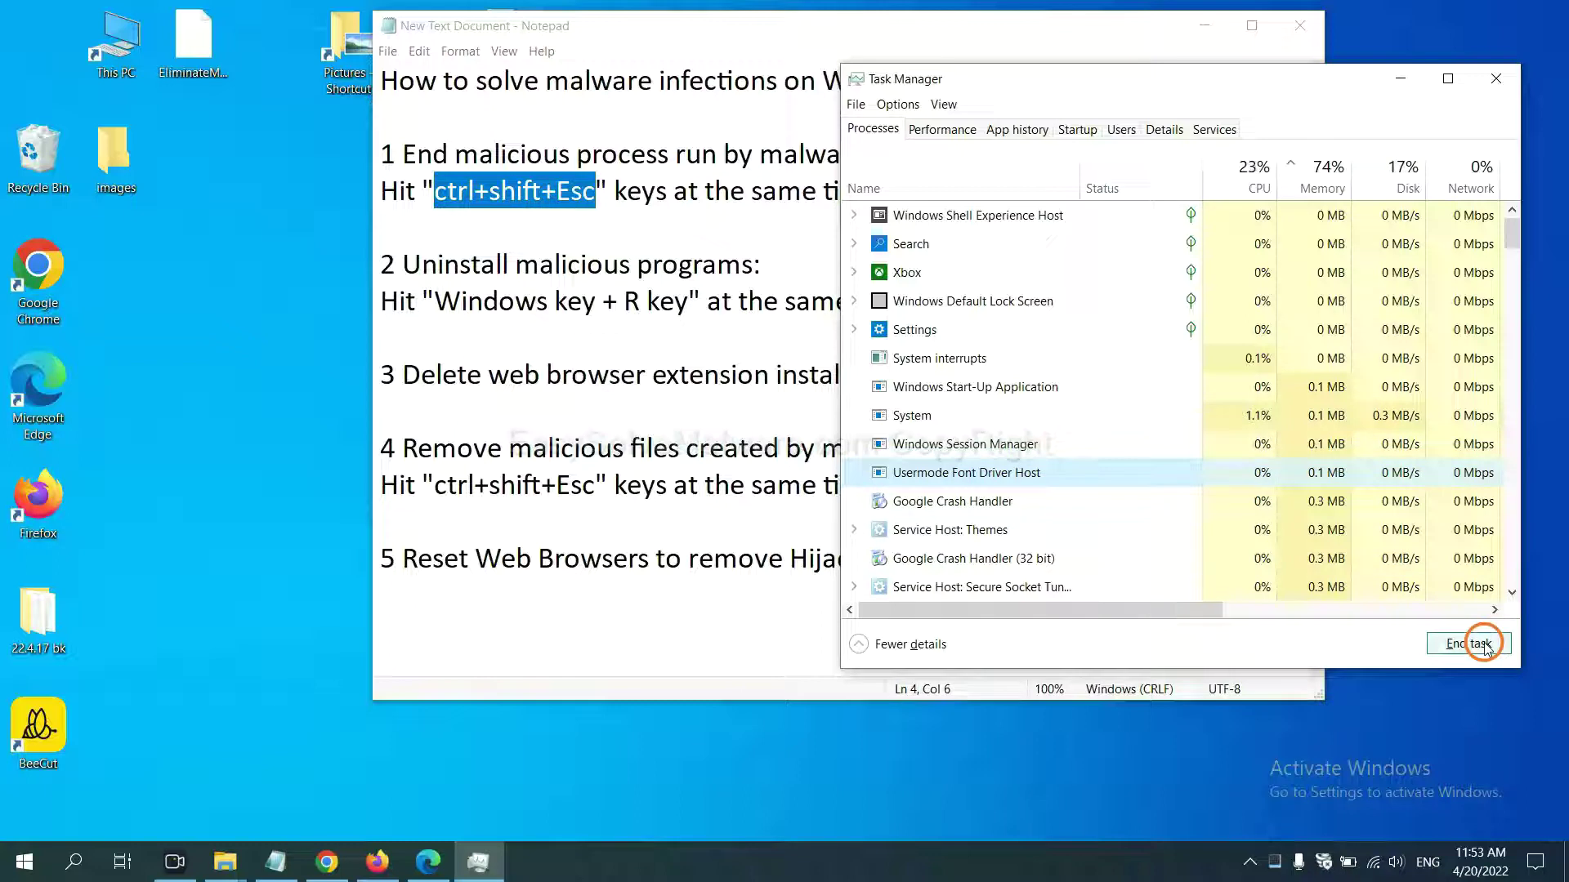
left_click(1494, 79)
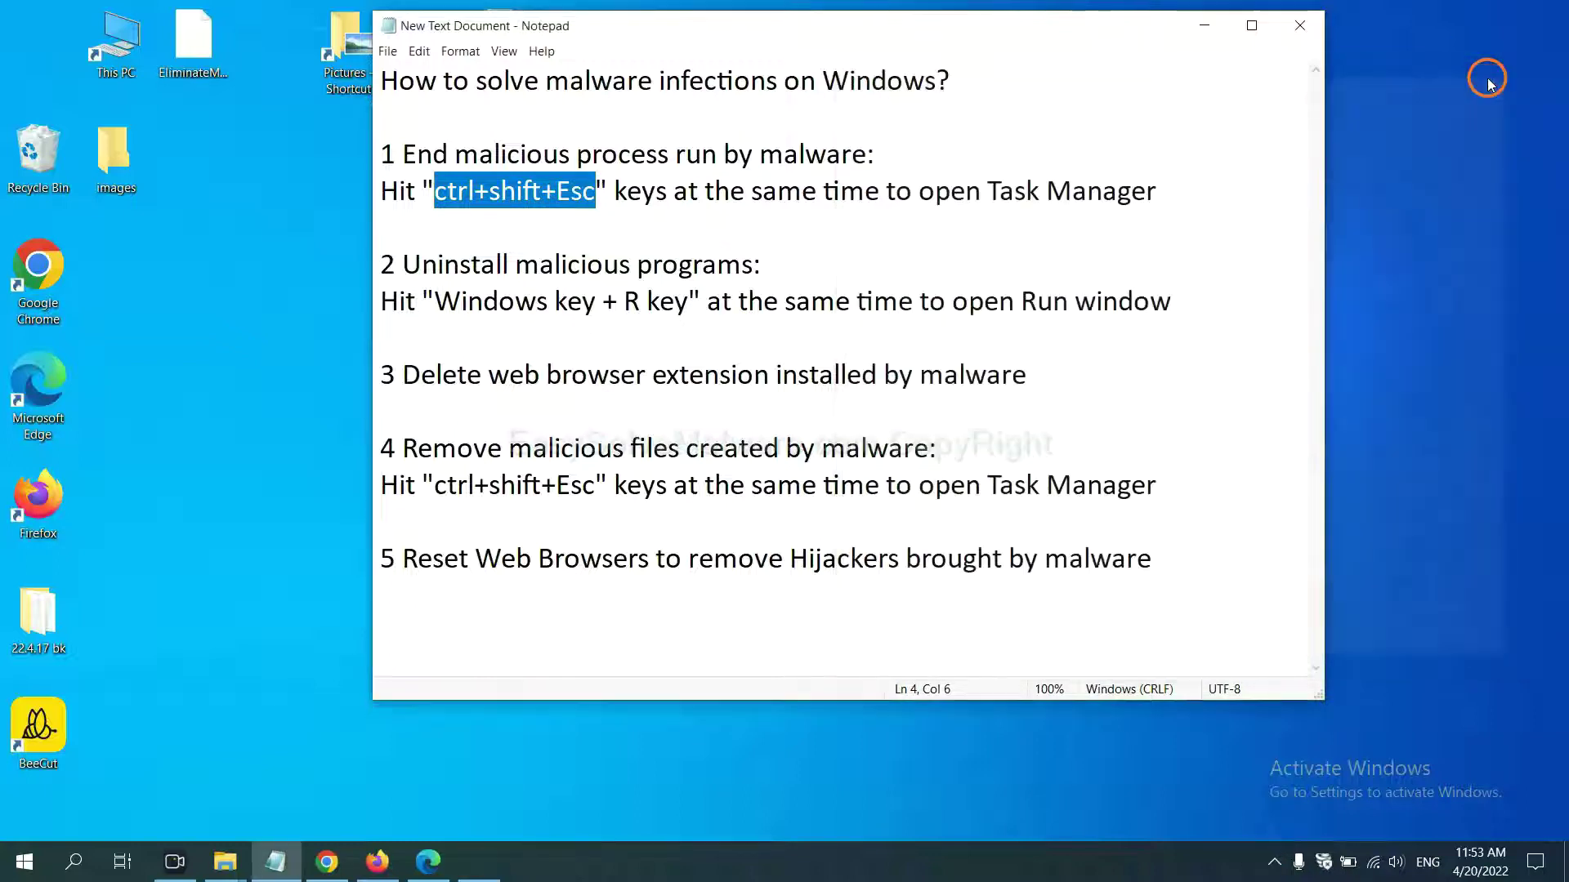
Step: Highlight the Win+R hint in step 2, then run 'control panel' from Run
left_click(717, 296)
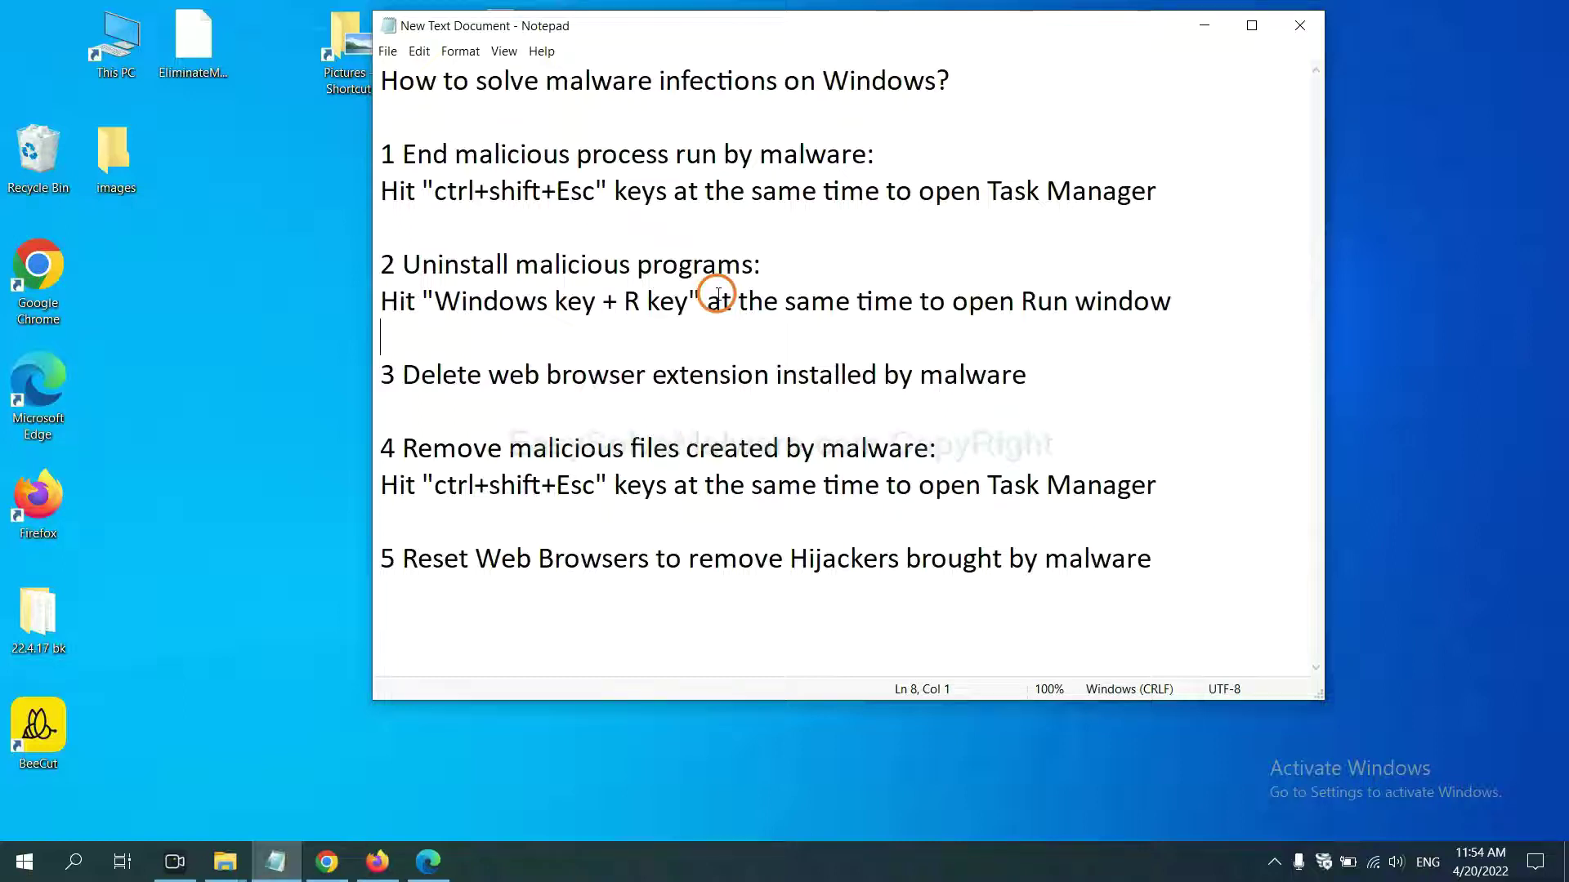
left_click_drag(433, 308, 683, 318)
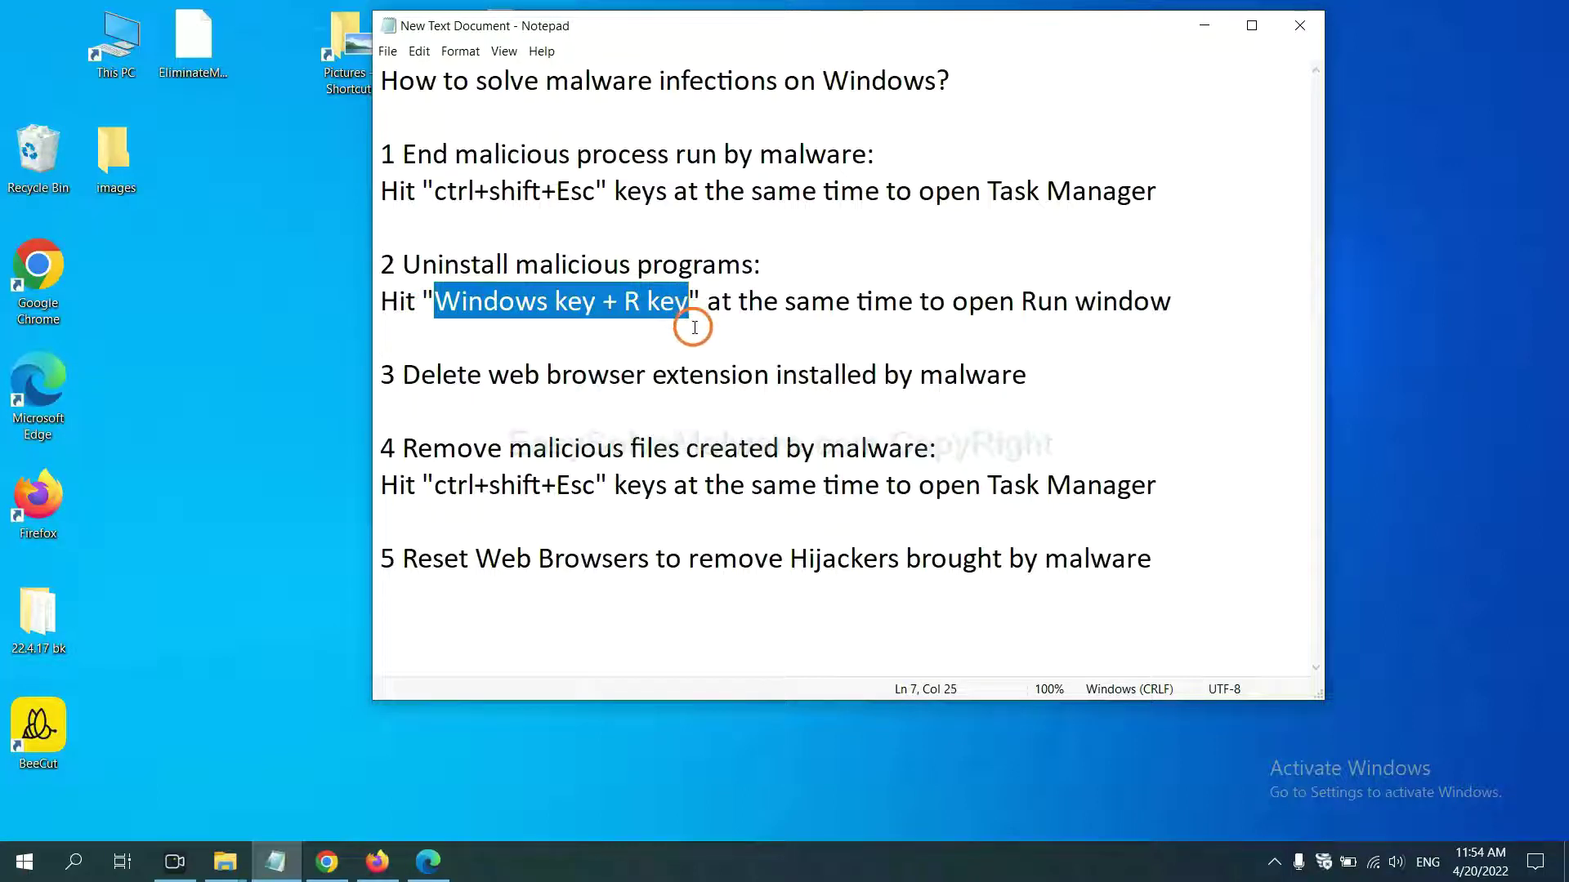
key("super+r")
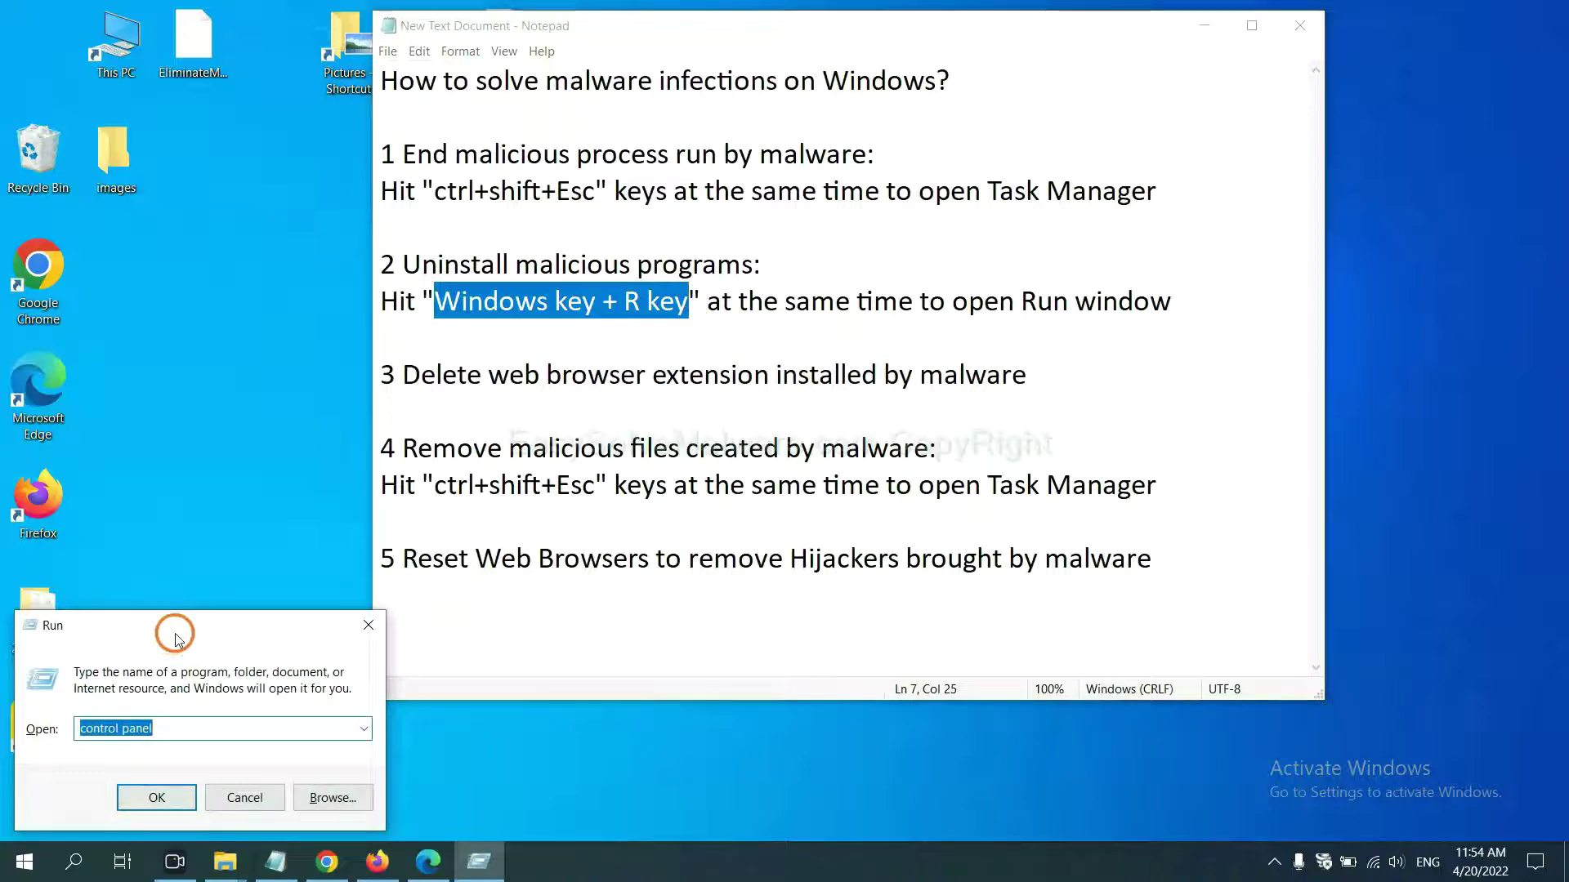
left_click_drag(178, 638, 1200, 274)
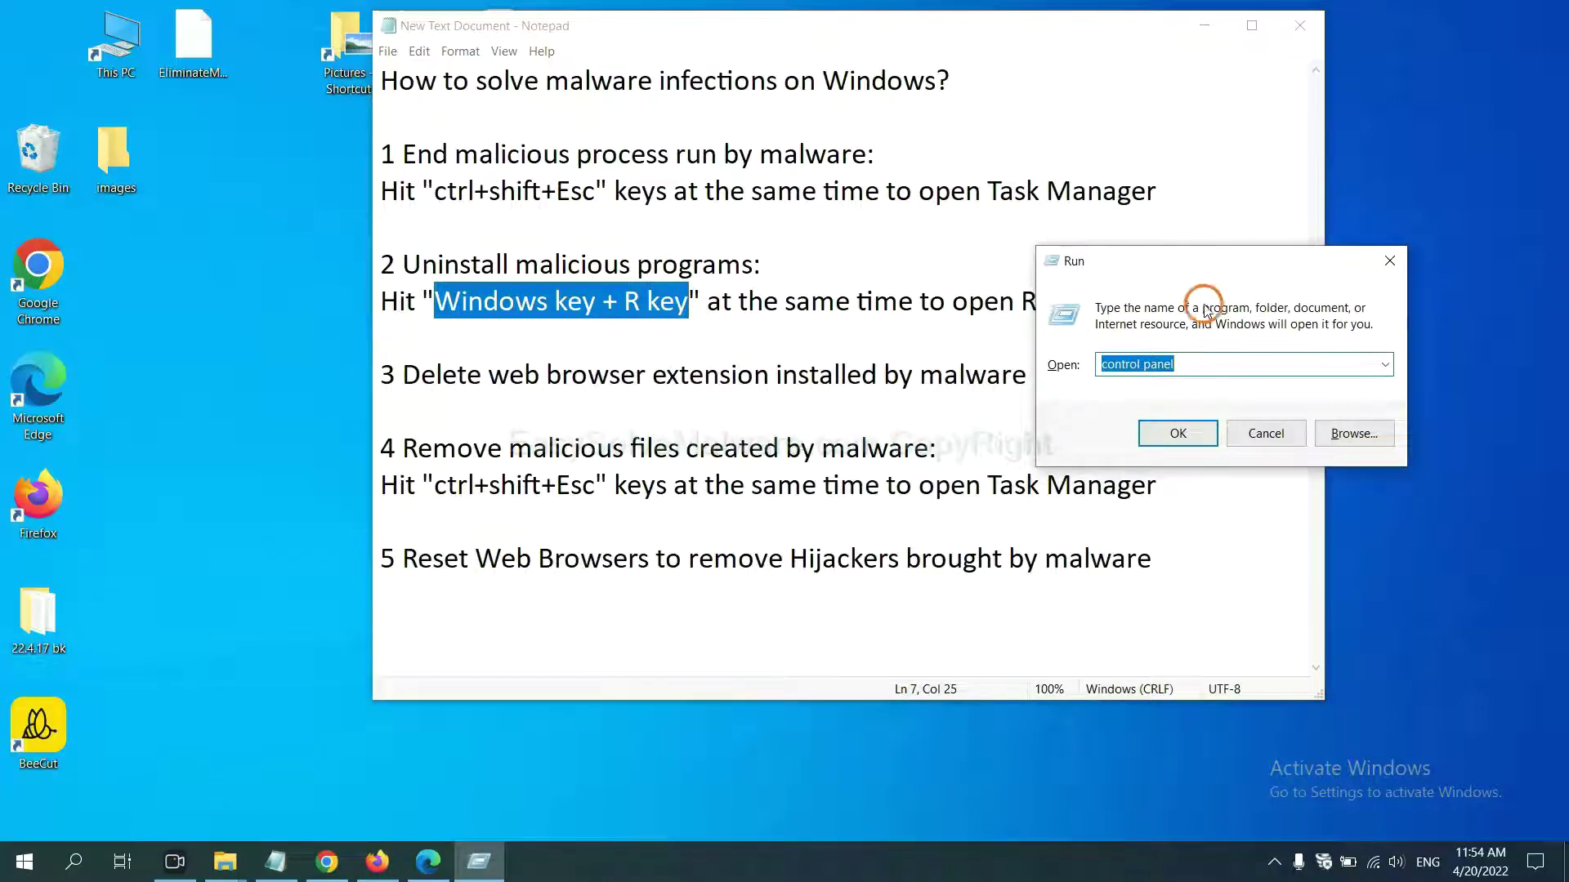
left_click(1208, 362)
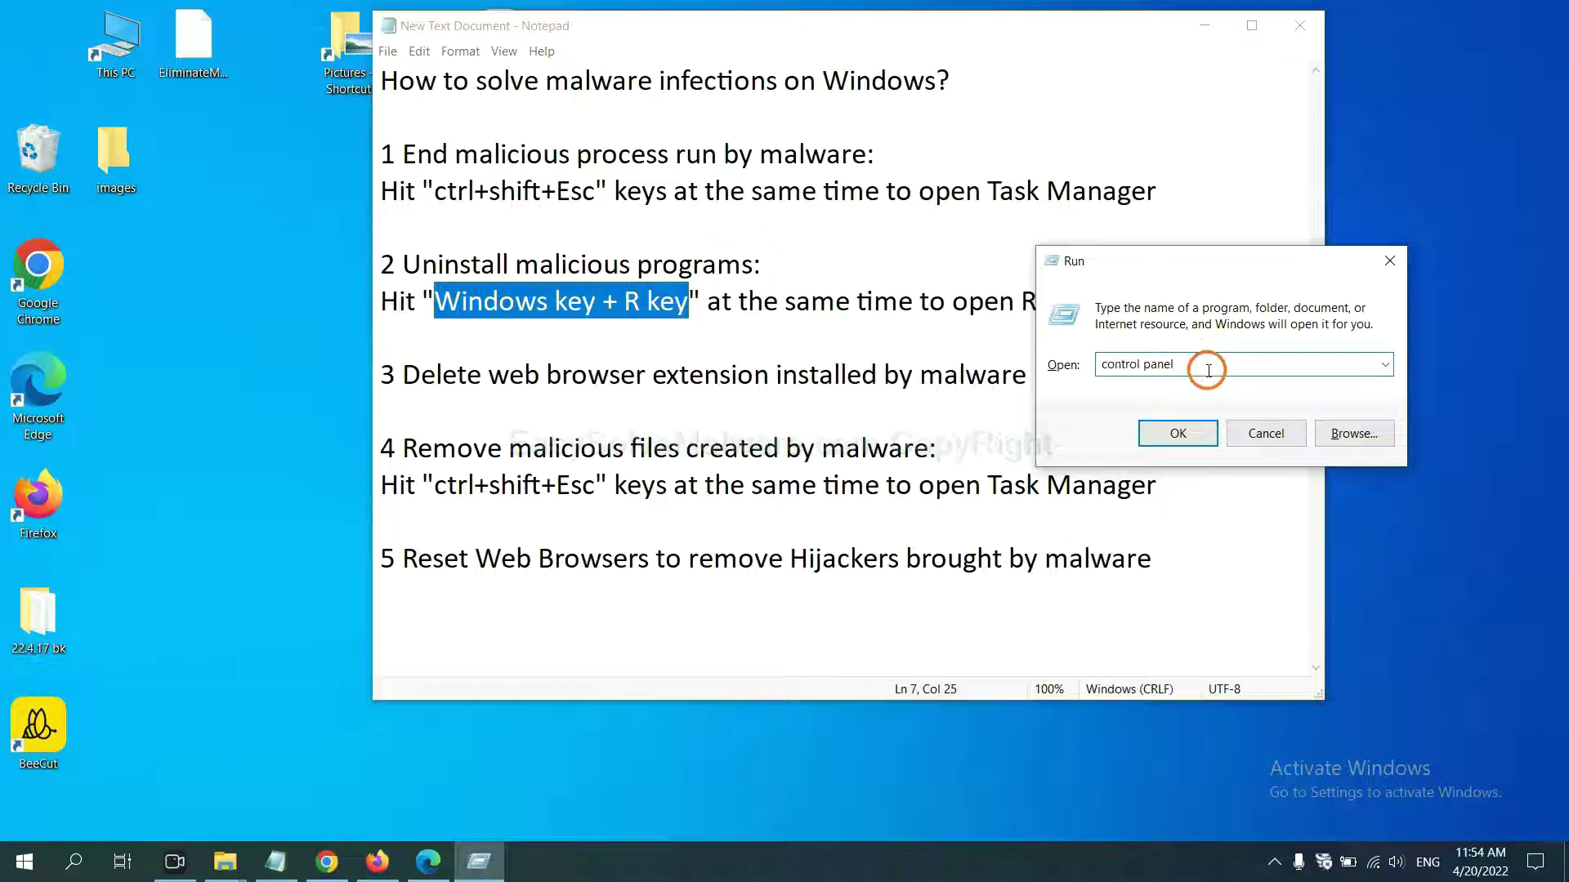
left_click_drag(1172, 364, 1068, 364)
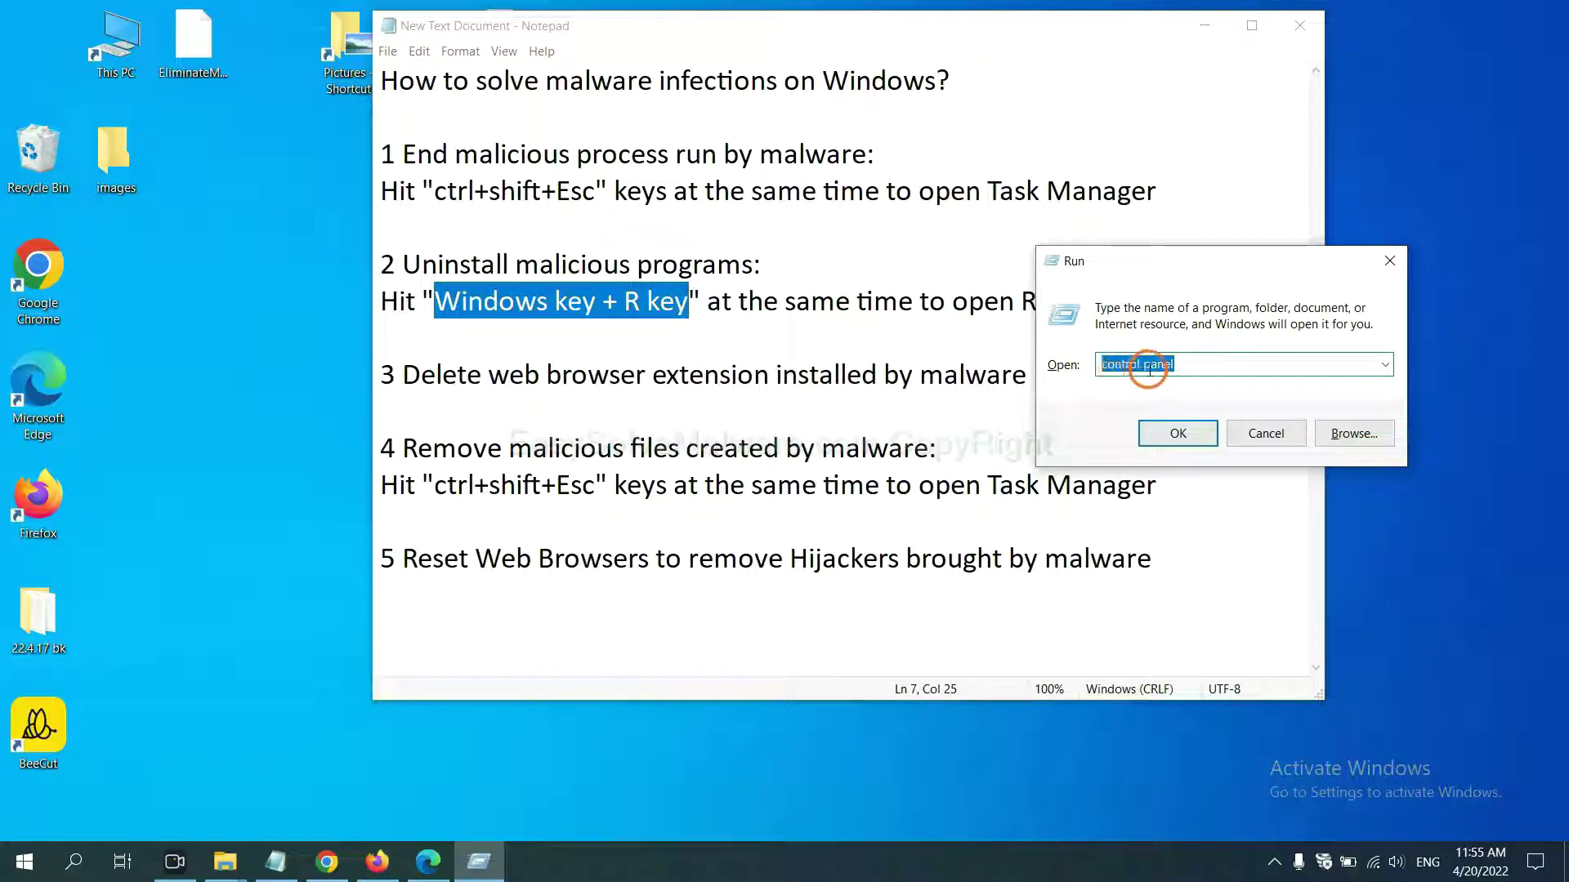
left_click(1172, 448)
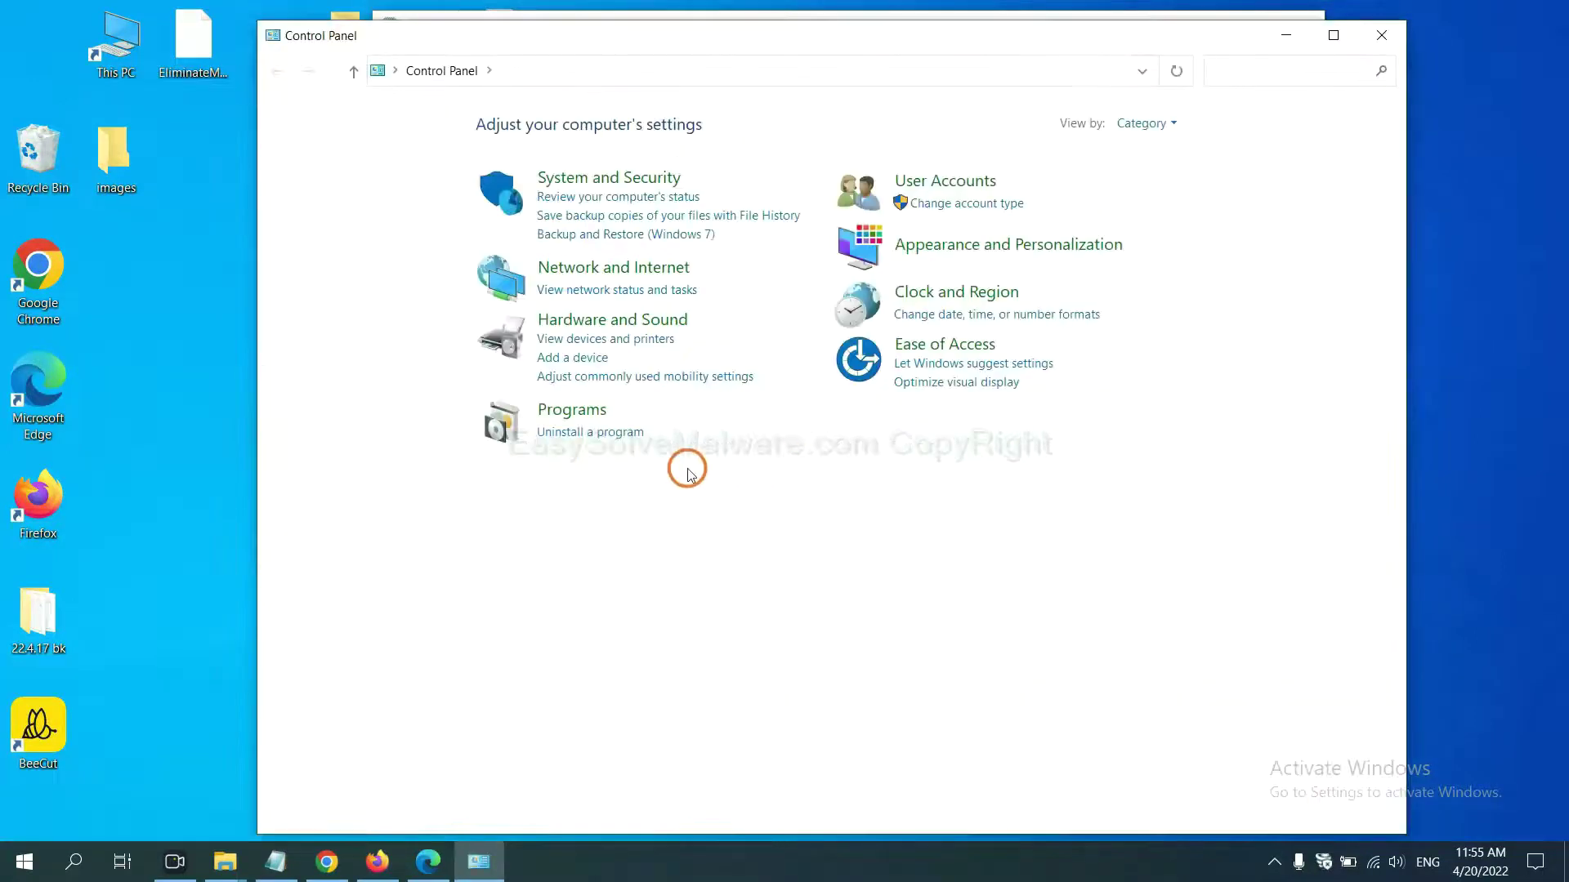
Step: Select Xiph.Org Open Codecs for uninstalling in Programs and Features
left_click(618, 439)
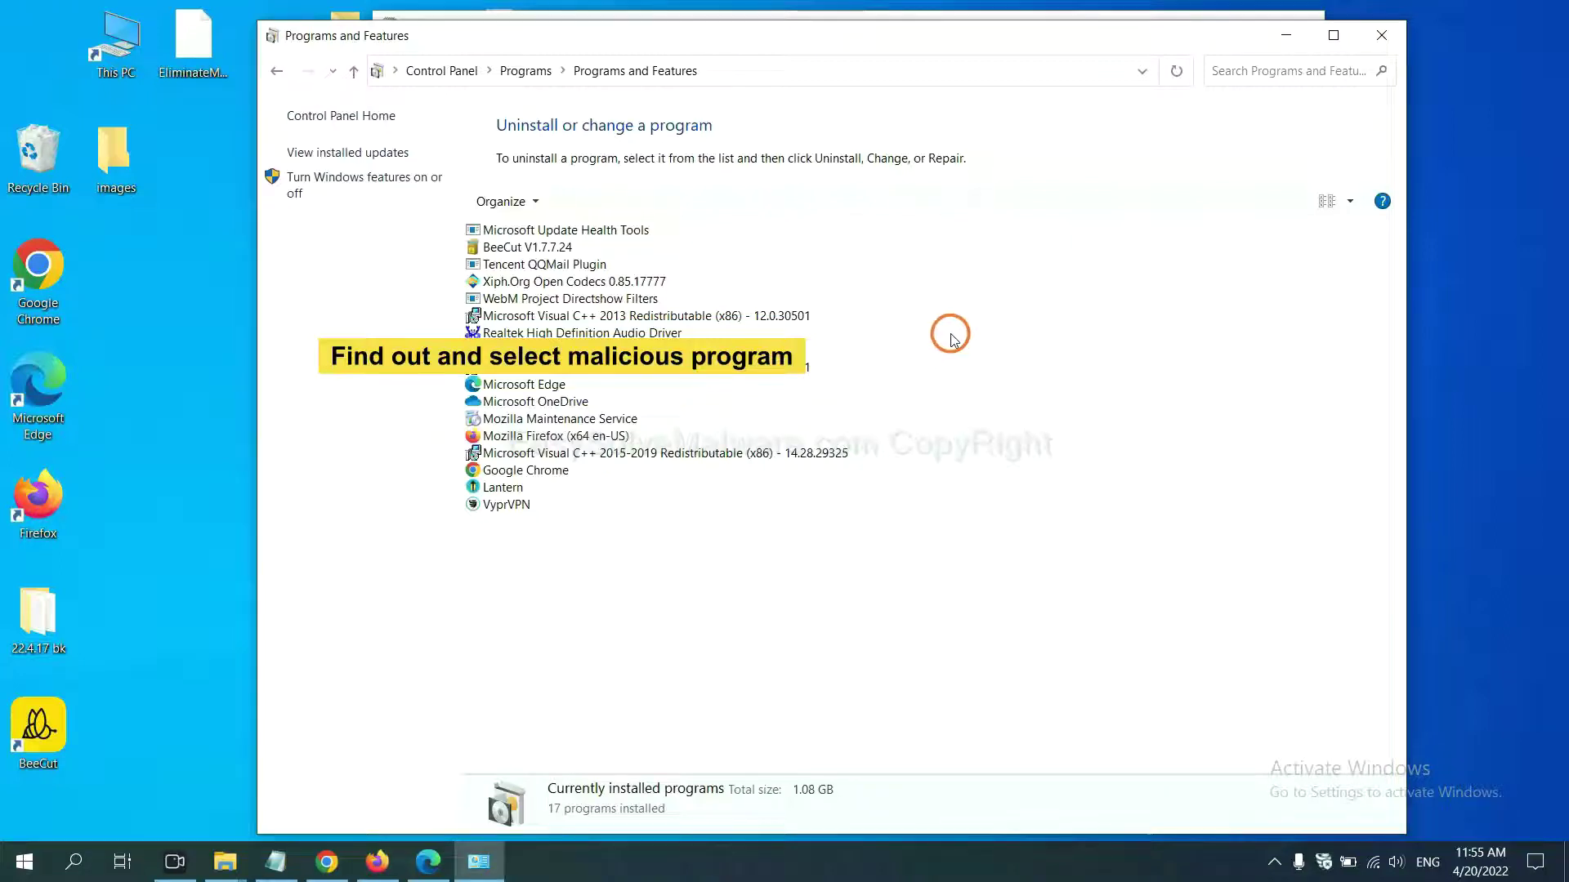
left_click(616, 282)
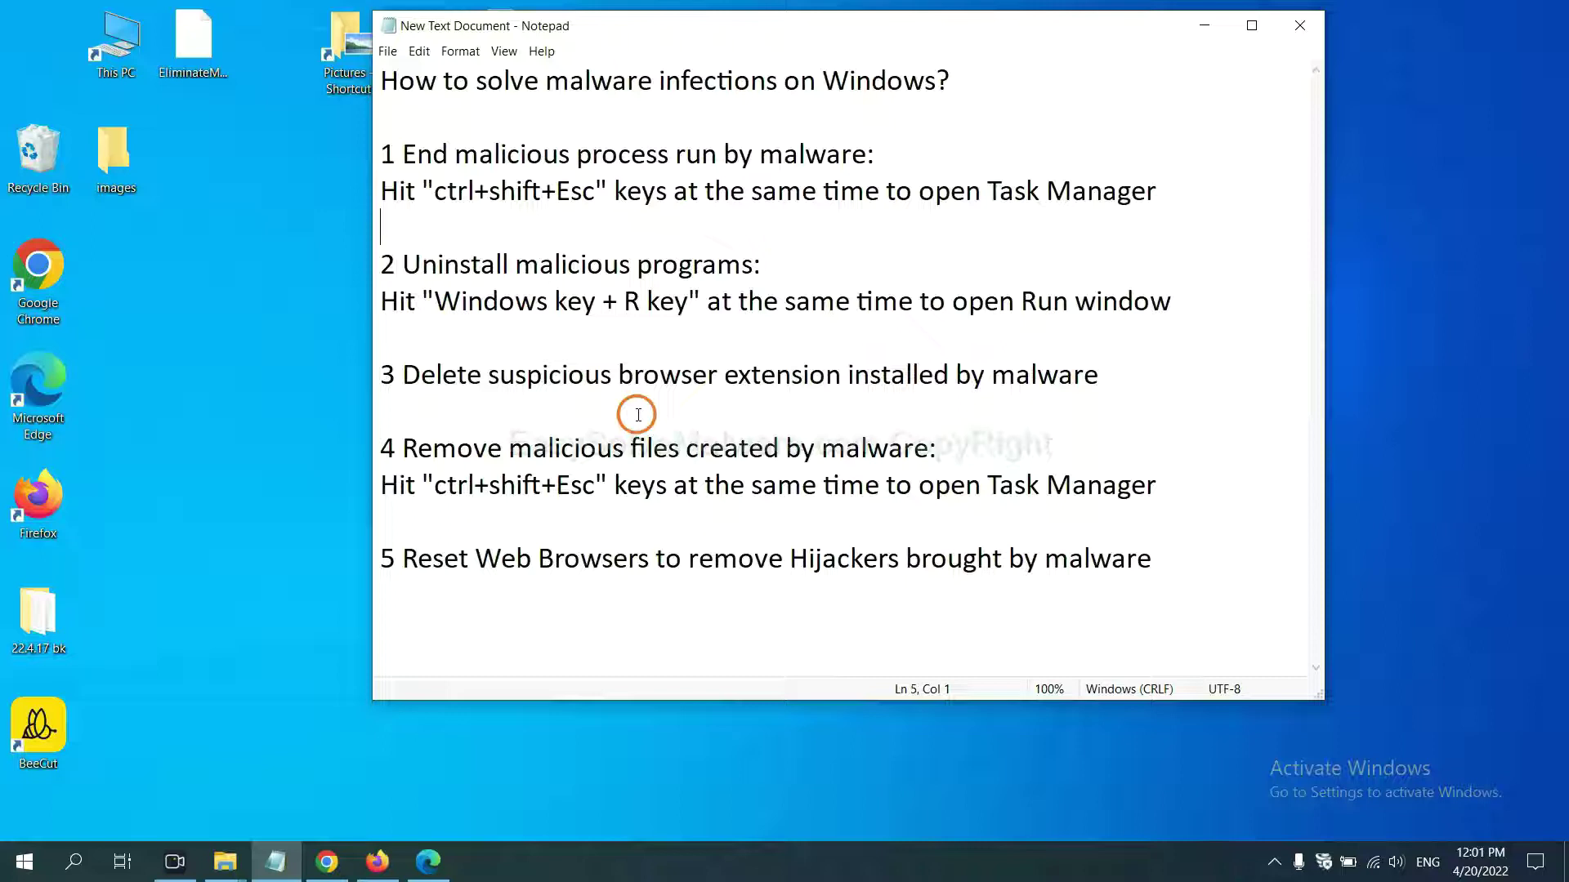
Step: Open Chrome's Extensions page via More tools to show Scroll To Top
left_click(327, 862)
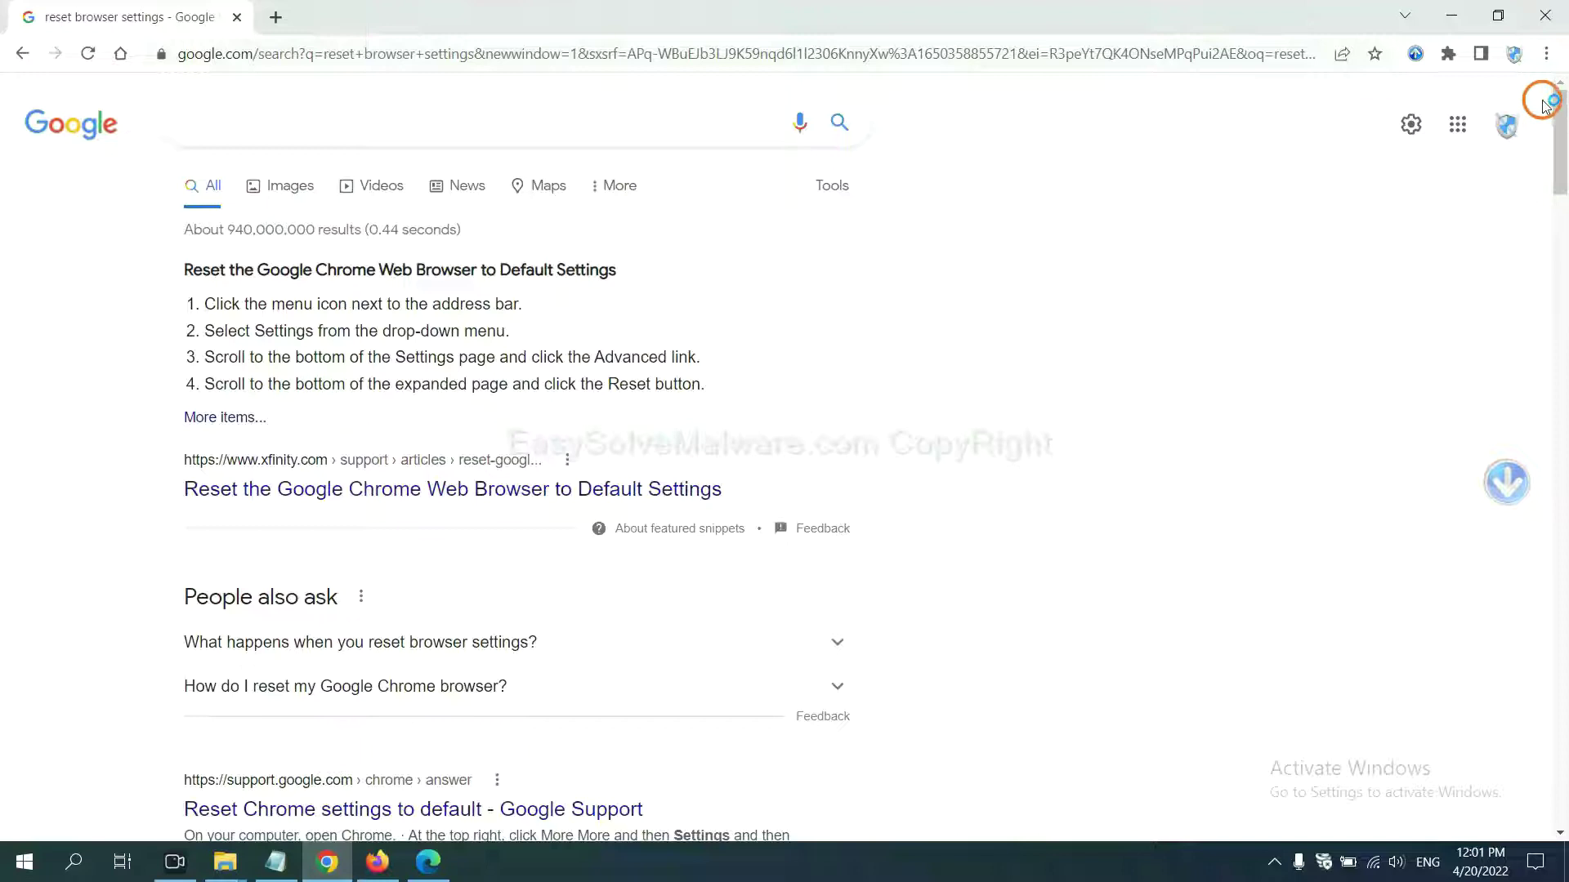
left_click(1544, 55)
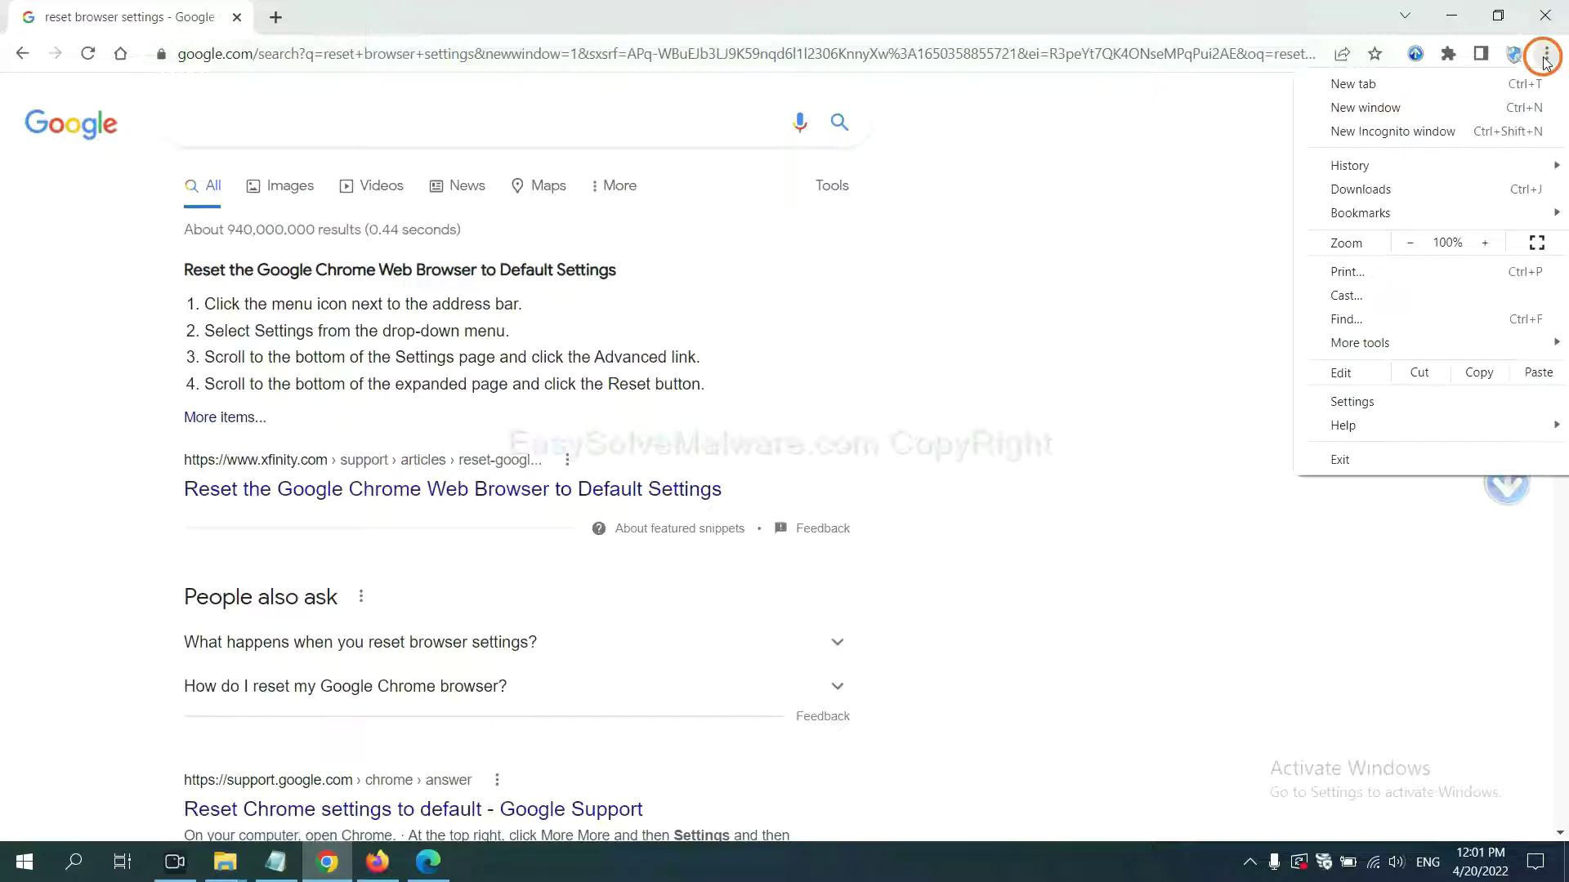
mouse_move(1406, 343)
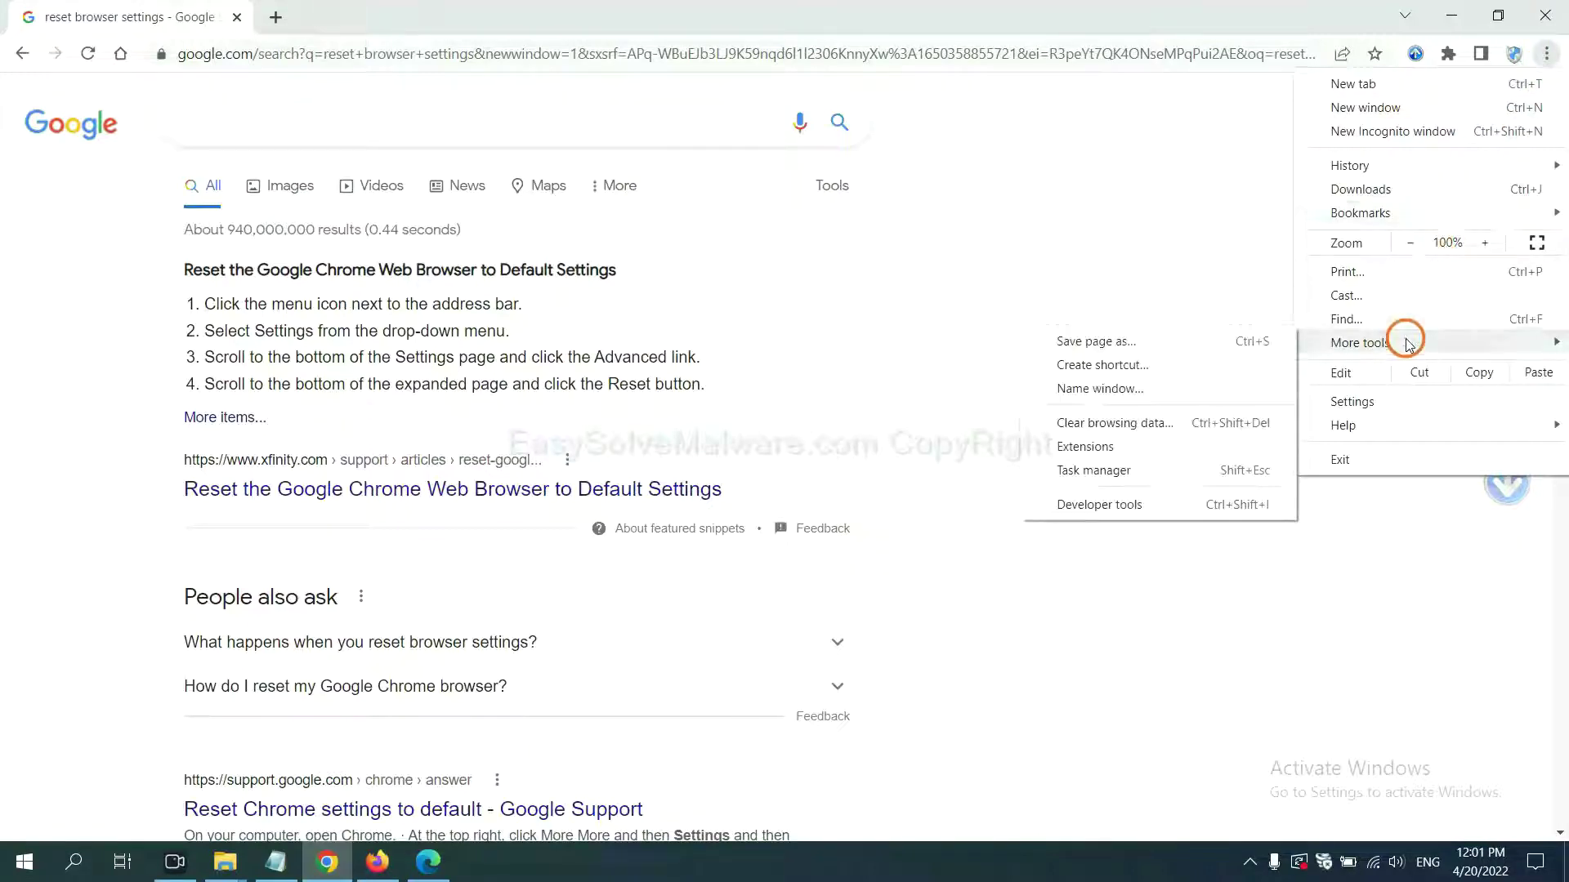
left_click(1157, 445)
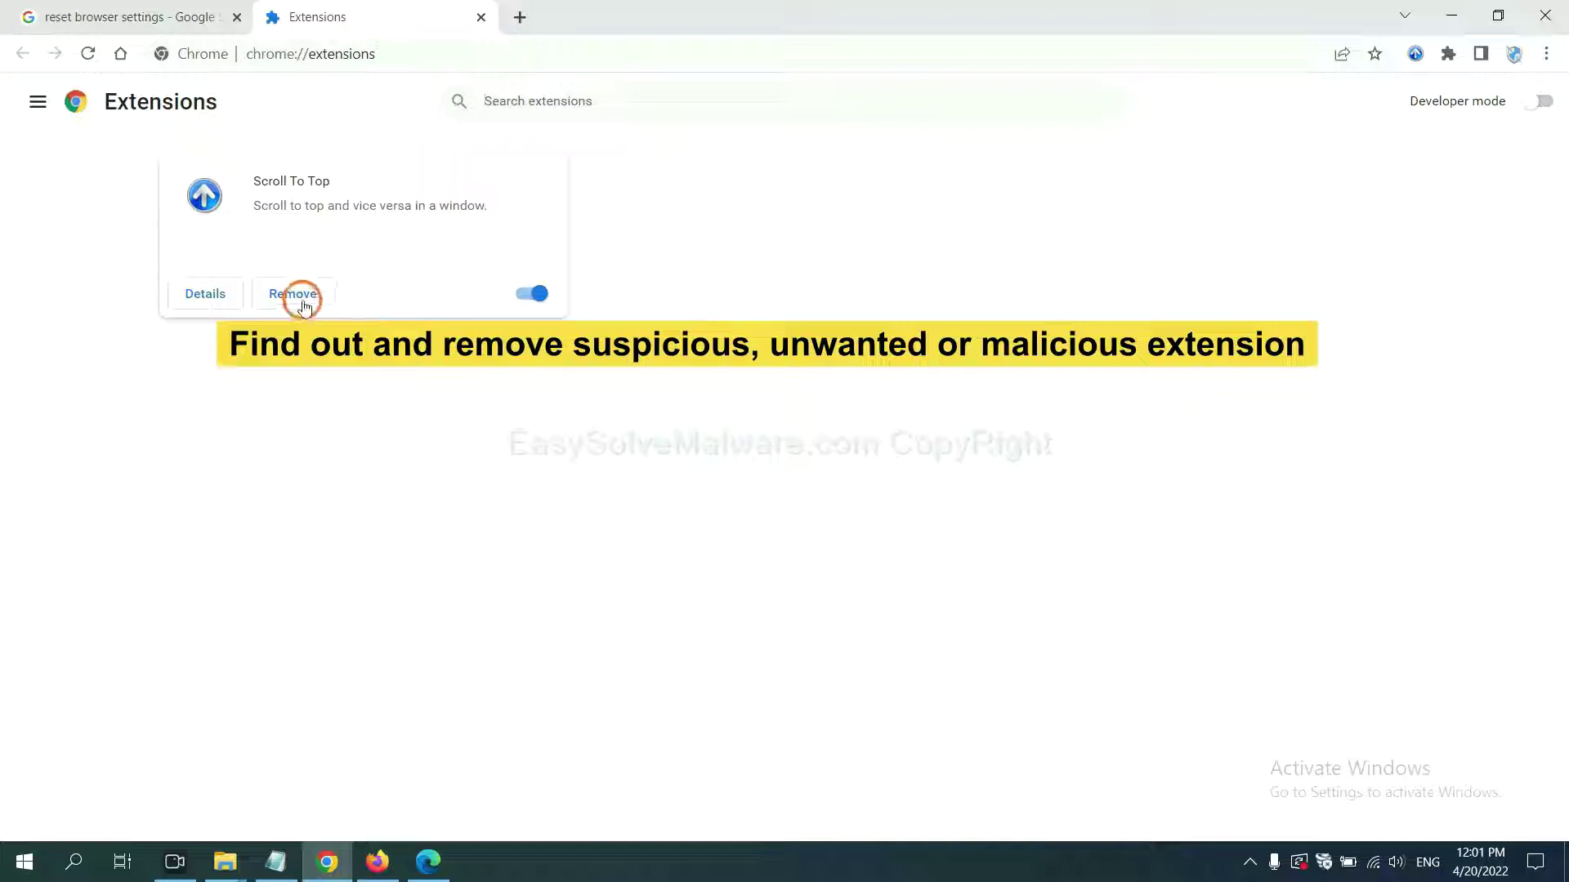
Step: Open Firefox's Add-ons and themes manager and the GIPHY for Firefox options
left_click(376, 861)
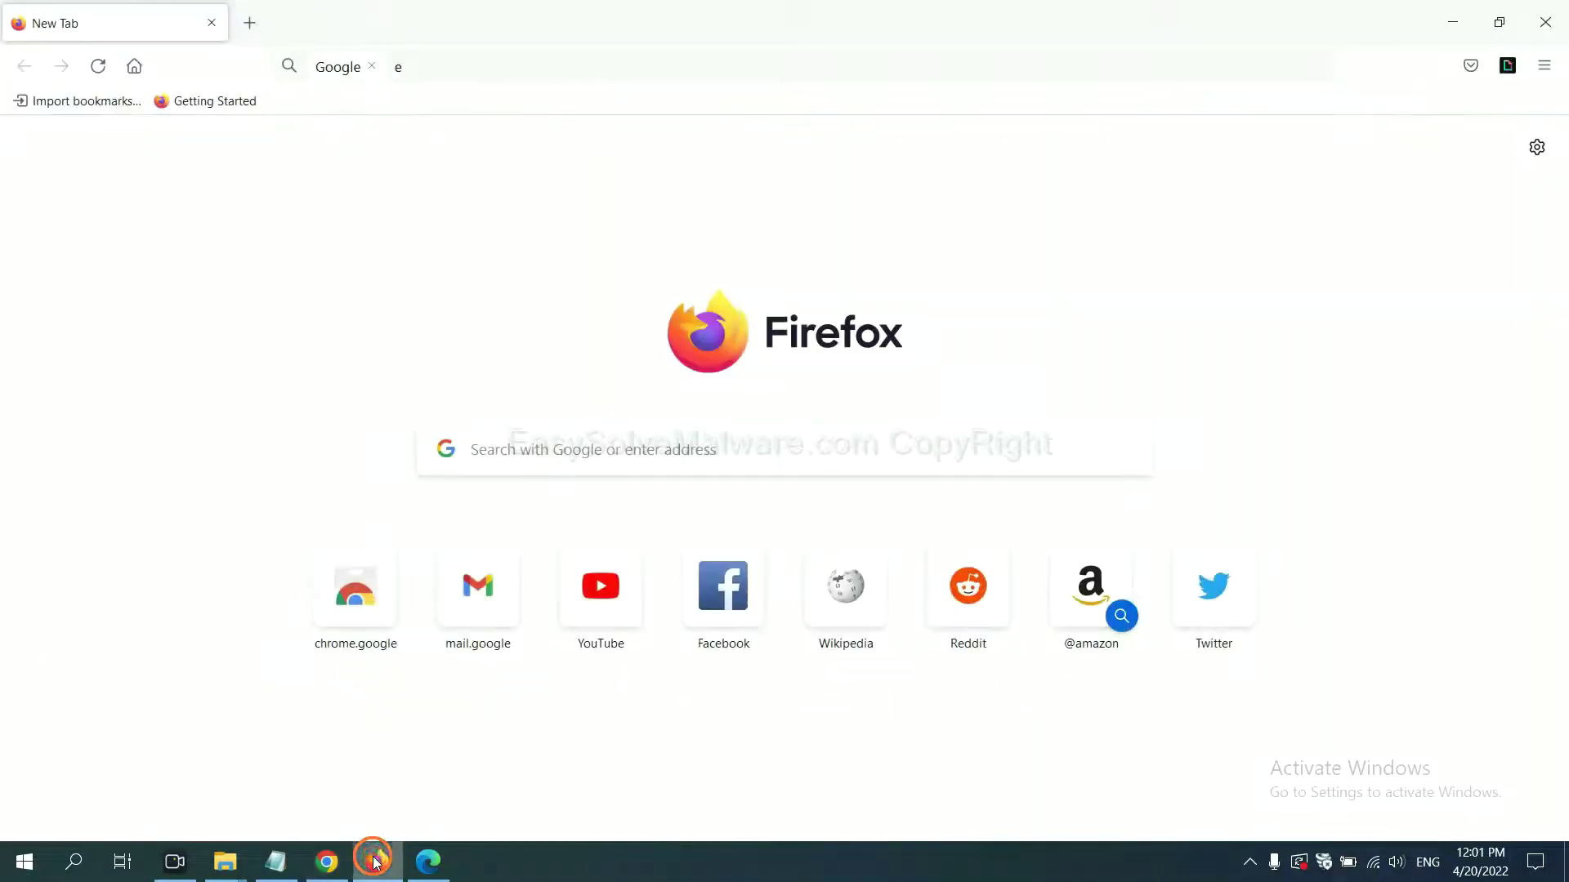
left_click(1547, 67)
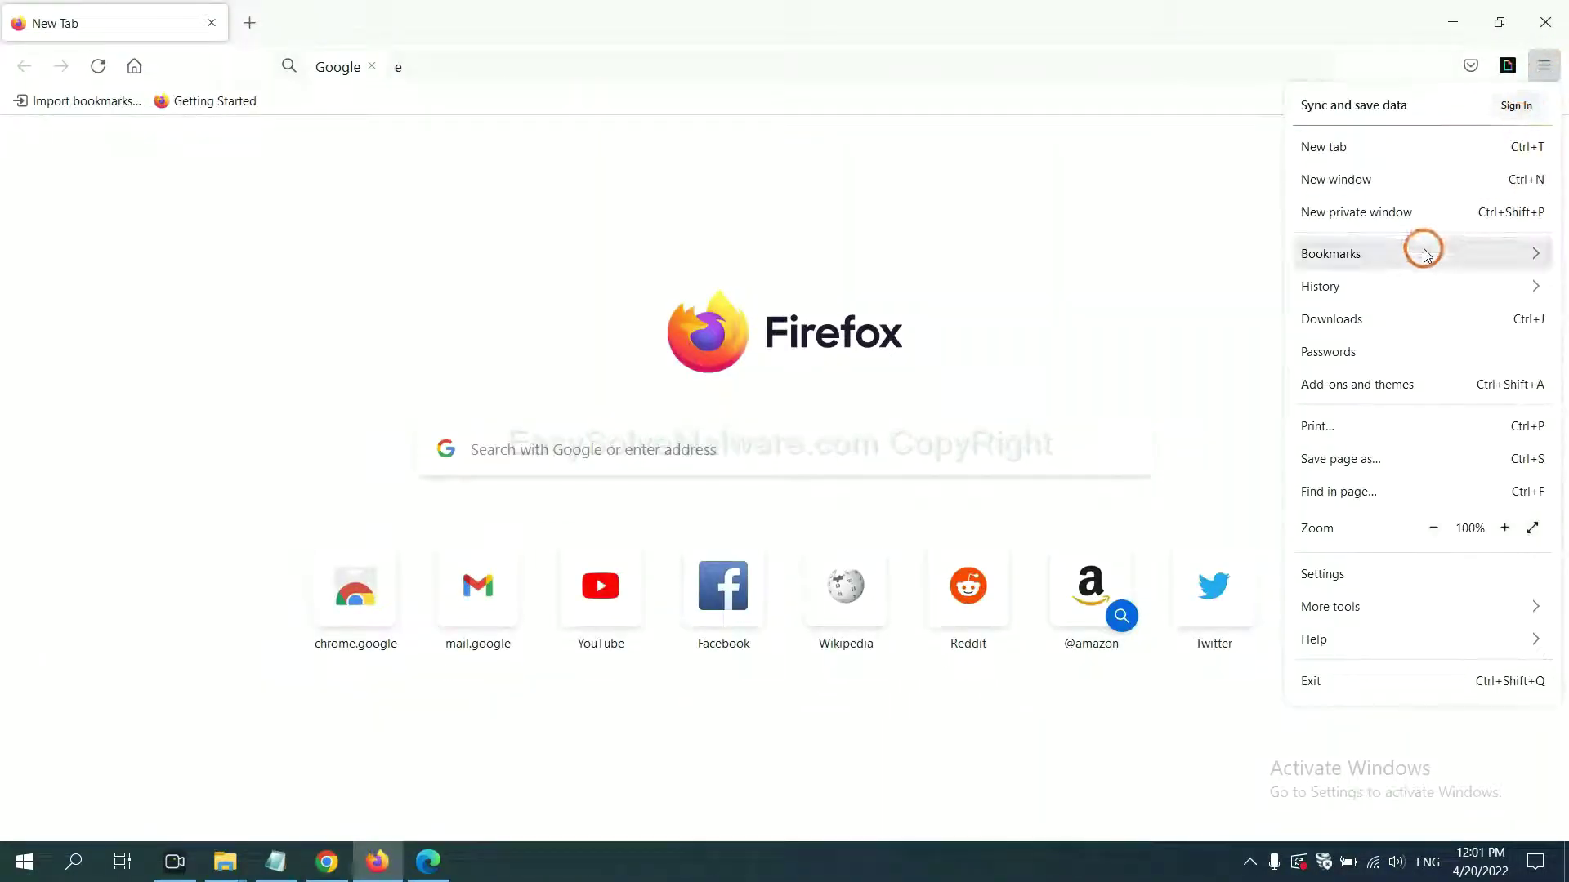
left_click(1373, 390)
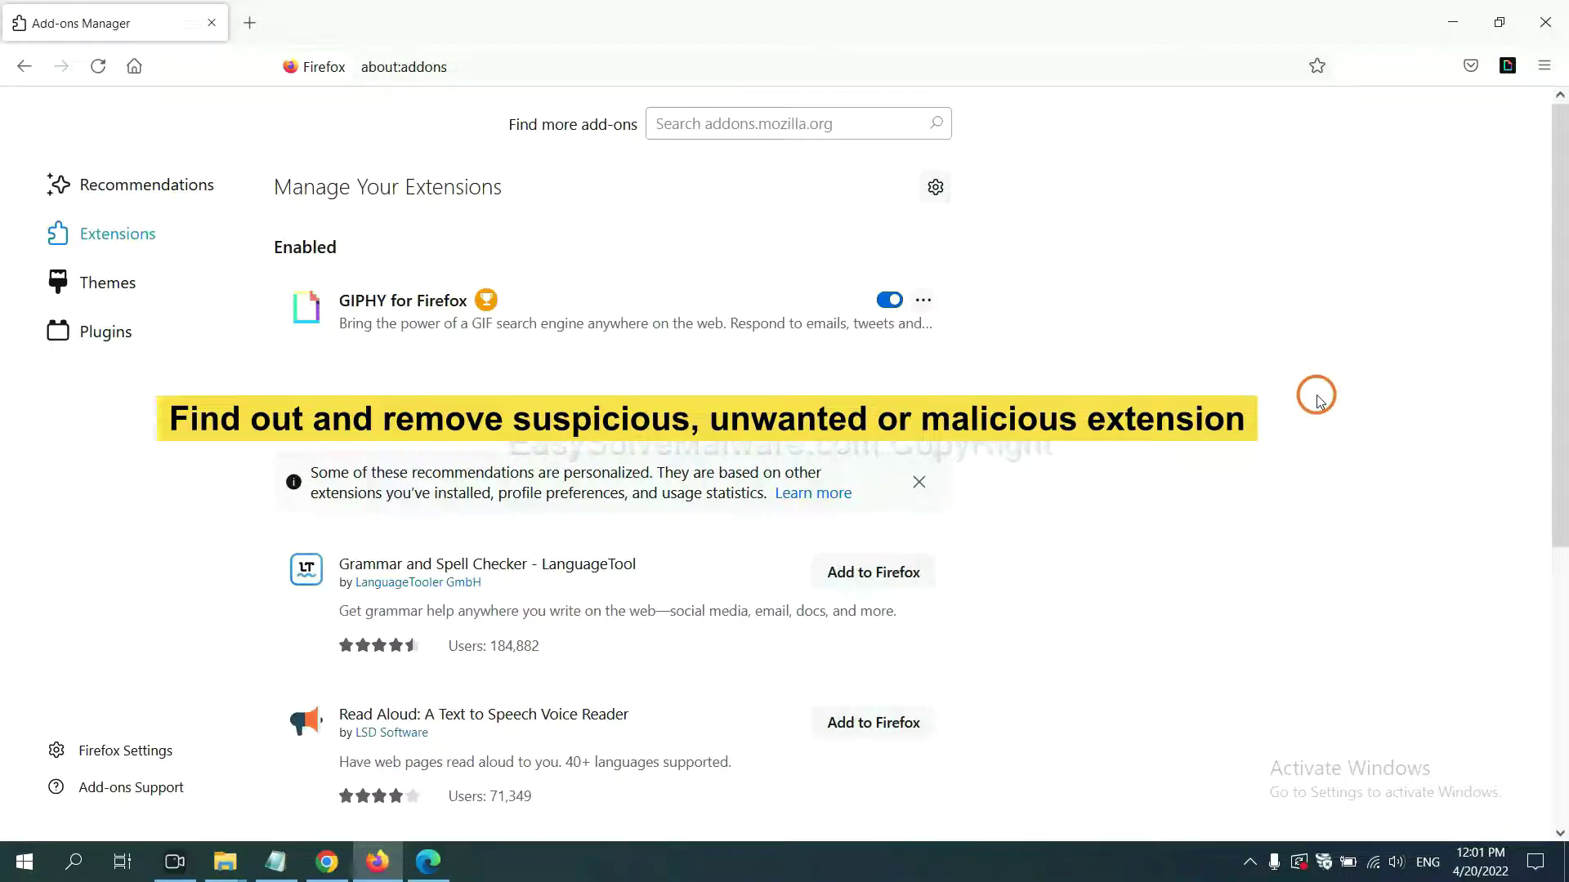
left_click(923, 304)
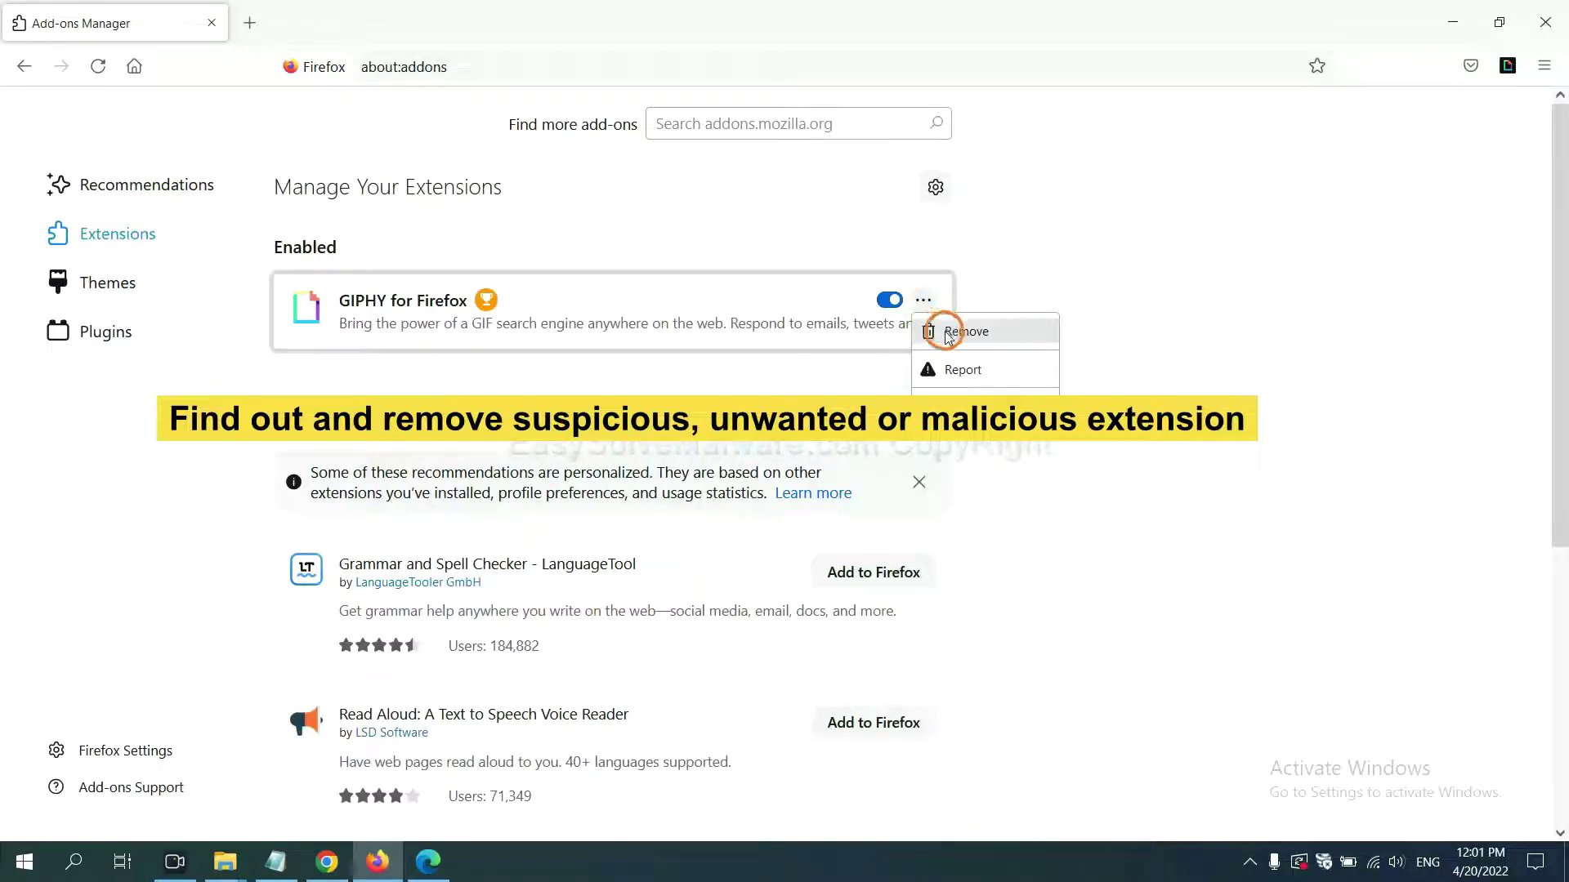
Step: Remove the ArcVpn Free Fast VPN Proxy extension from Edge's Manage extensions page
left_click(426, 865)
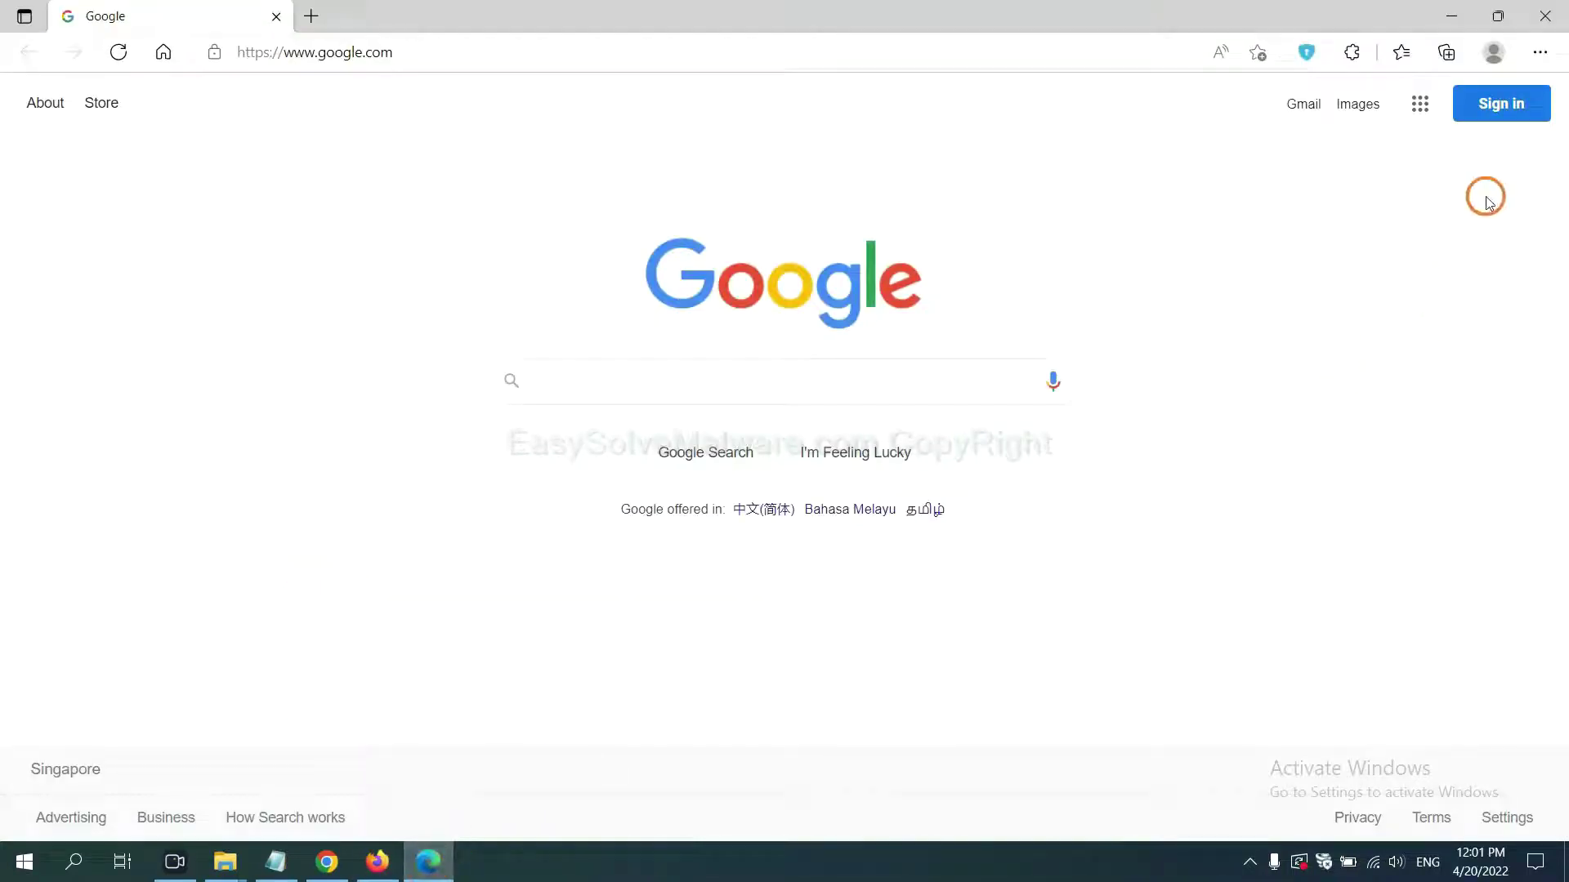
left_click(1539, 54)
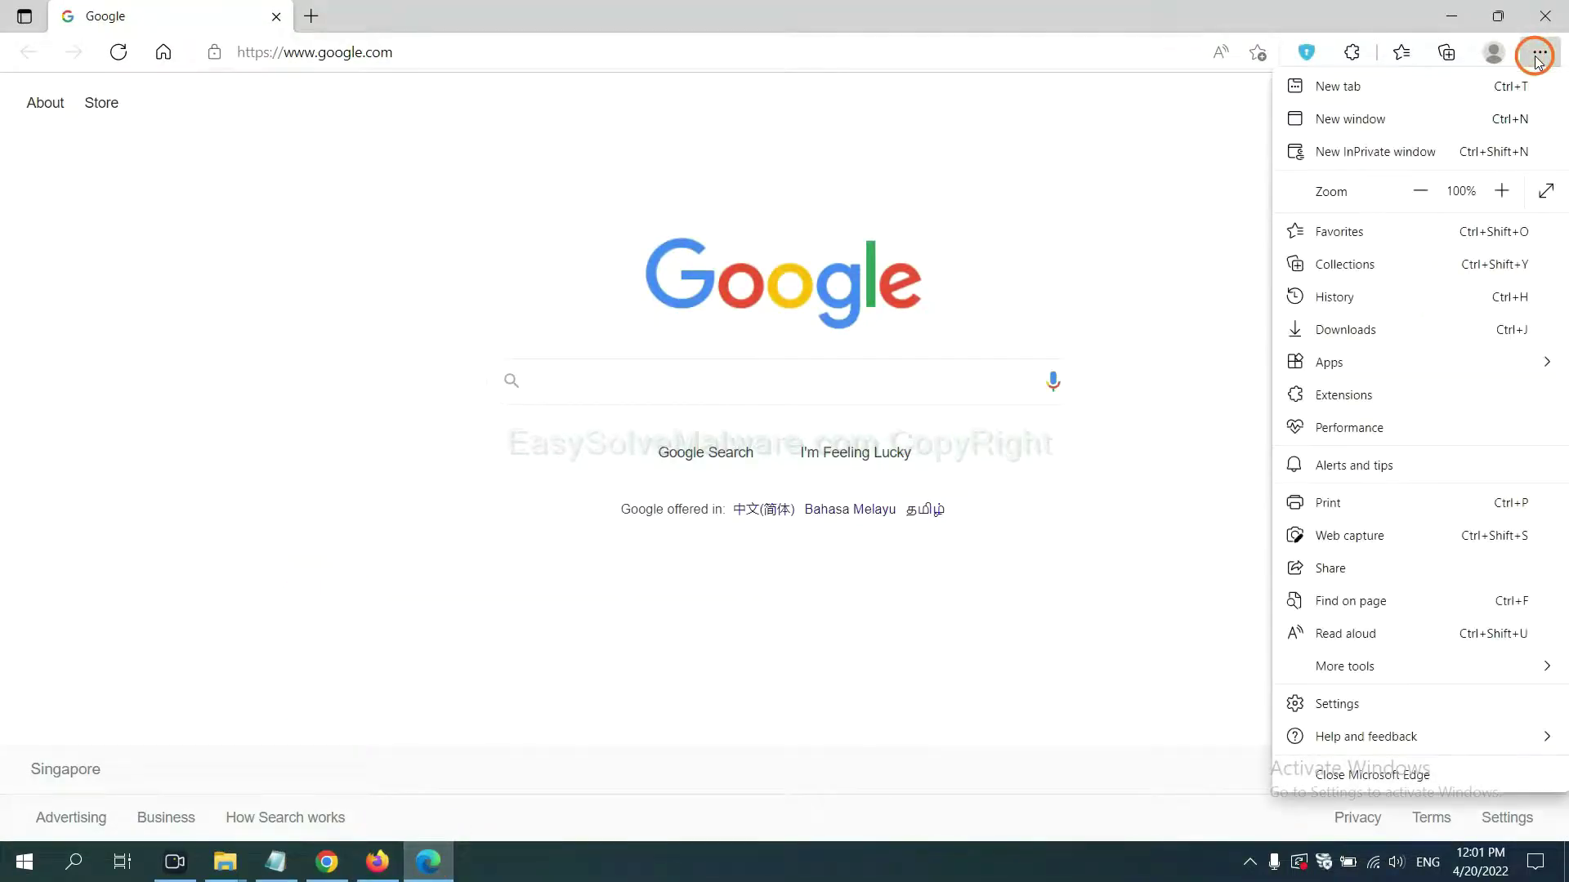
right_click(1349, 398)
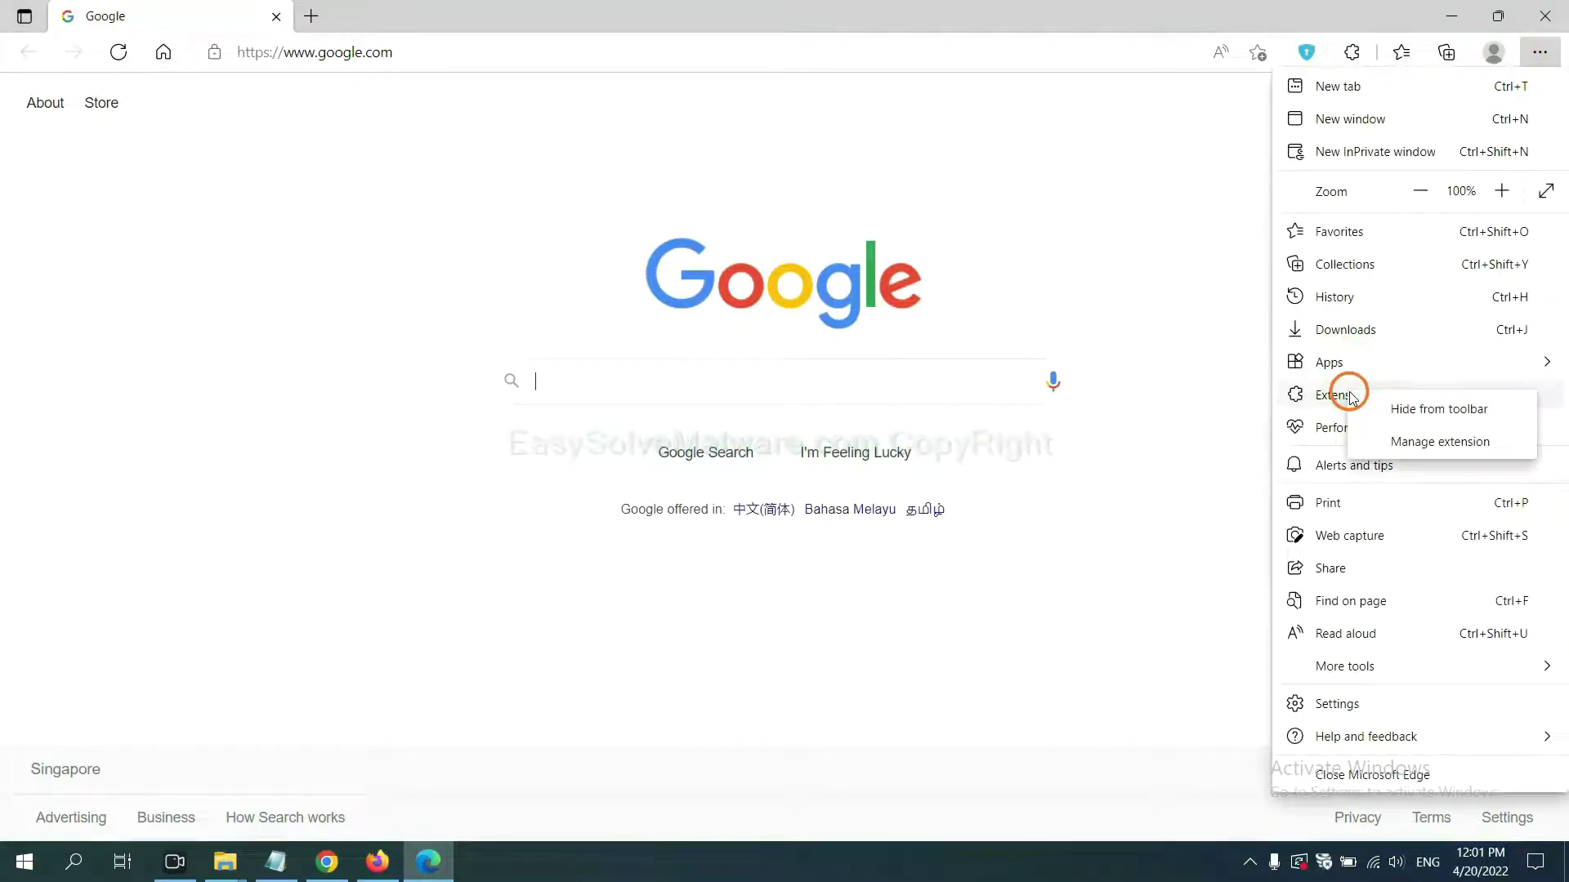
left_click(1410, 442)
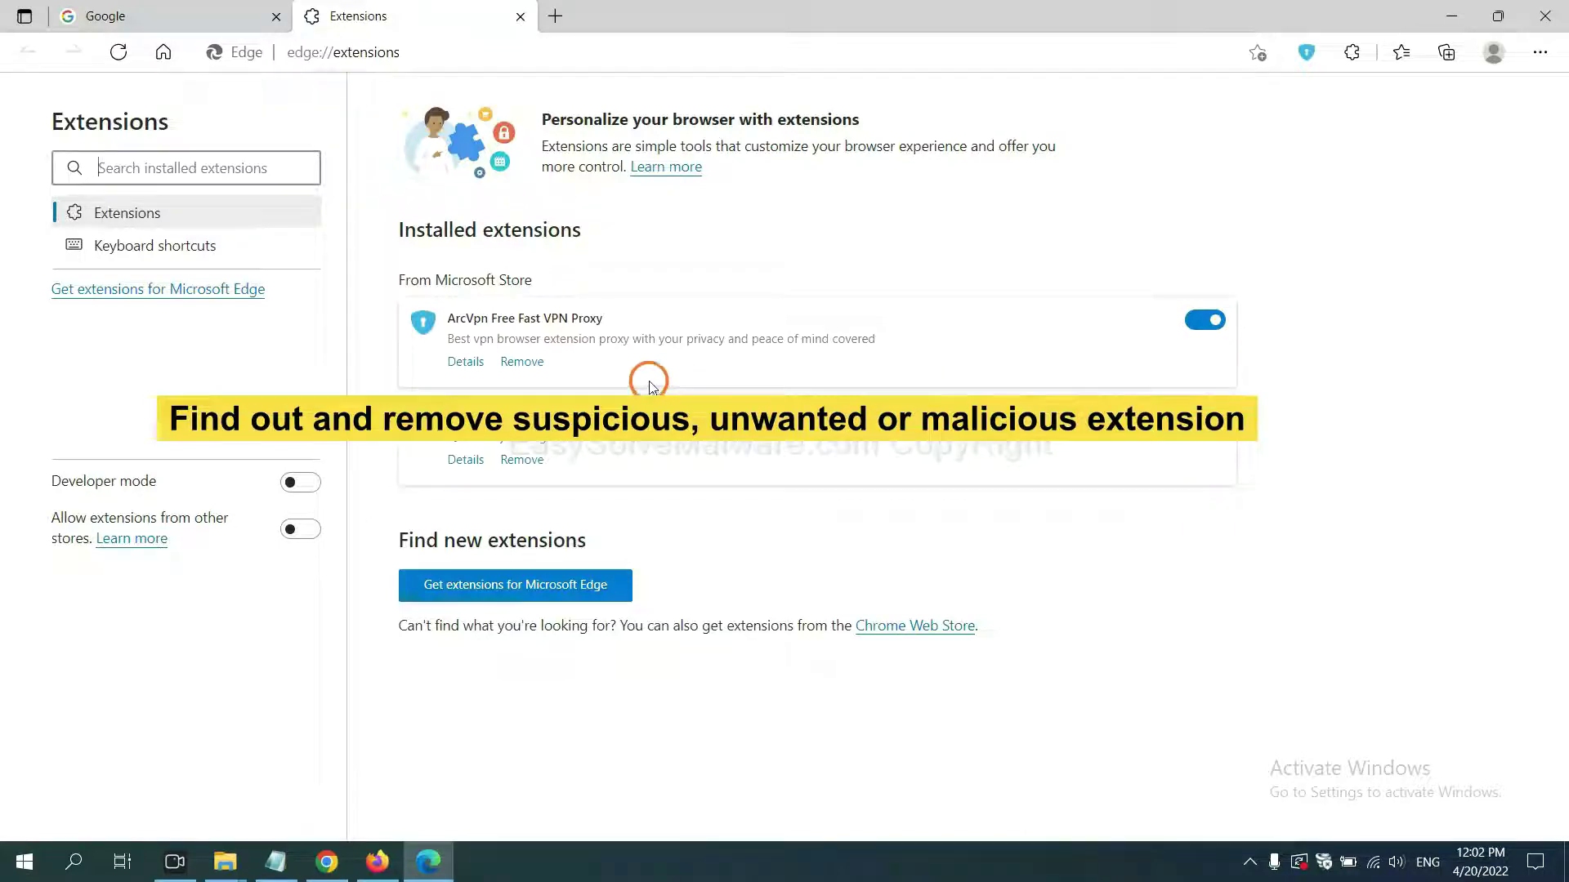
left_click(538, 365)
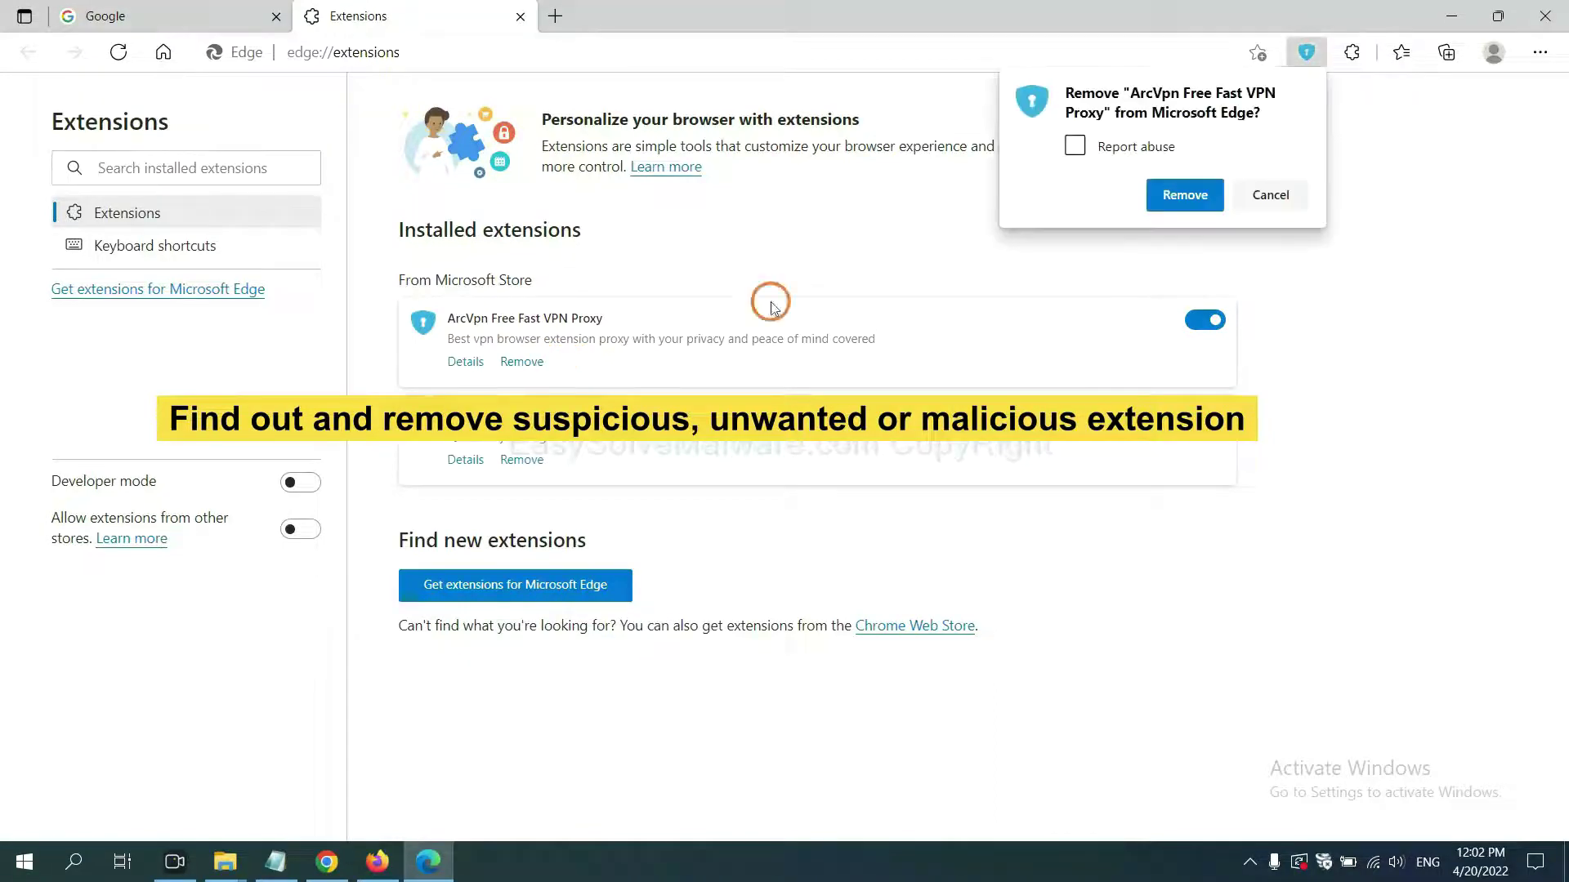
left_click(1167, 194)
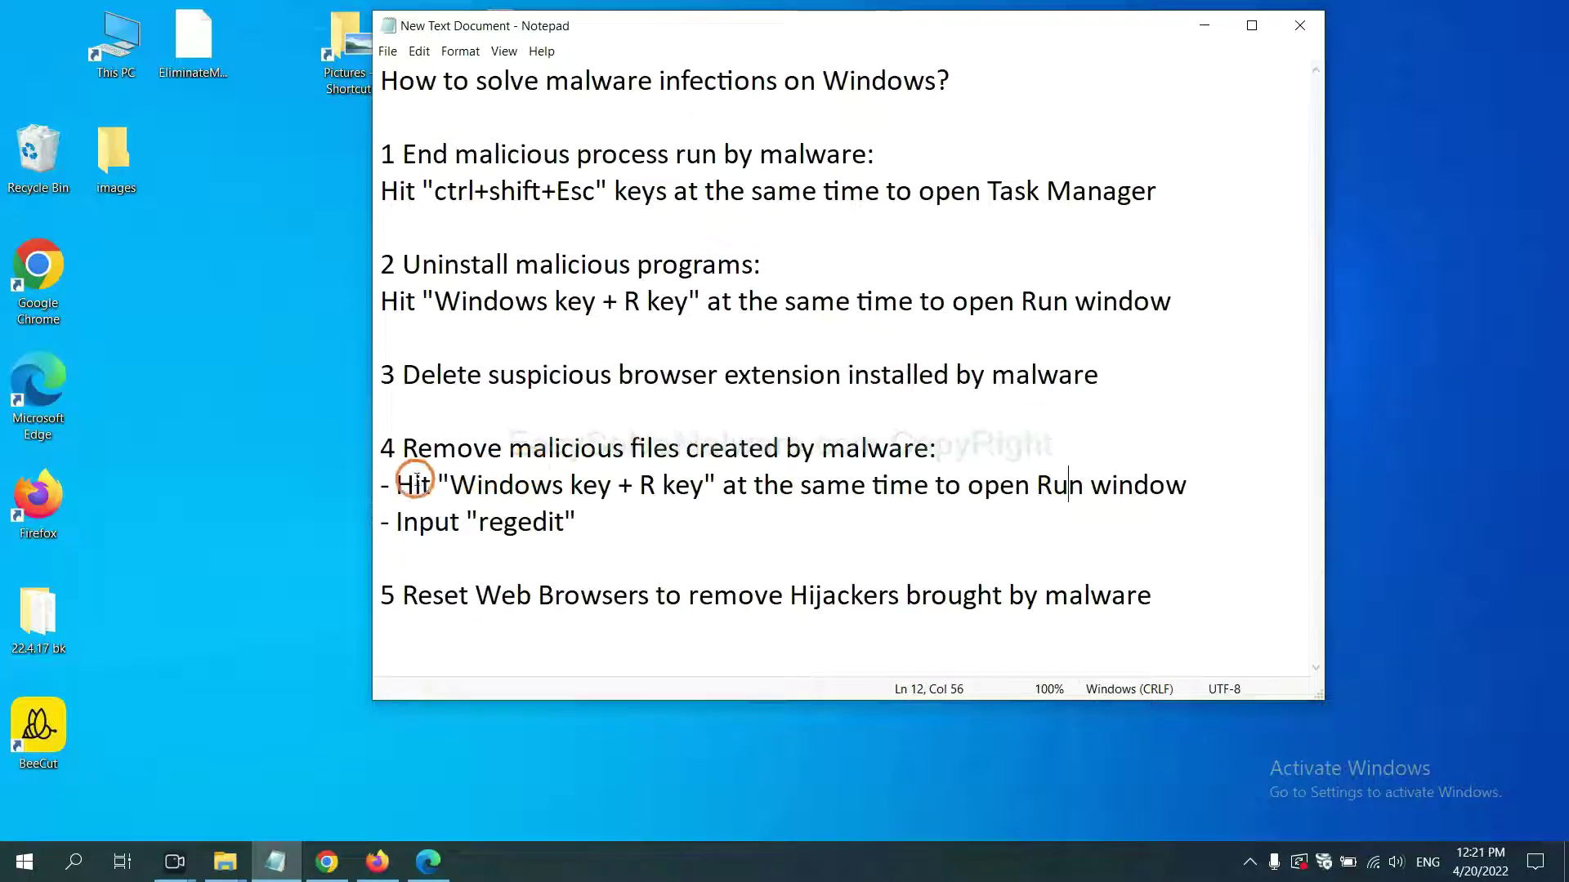
Step: Highlight the regedit note in step 4, then run regedit from Run
left_click_drag(405, 484, 891, 508)
left_click(907, 490)
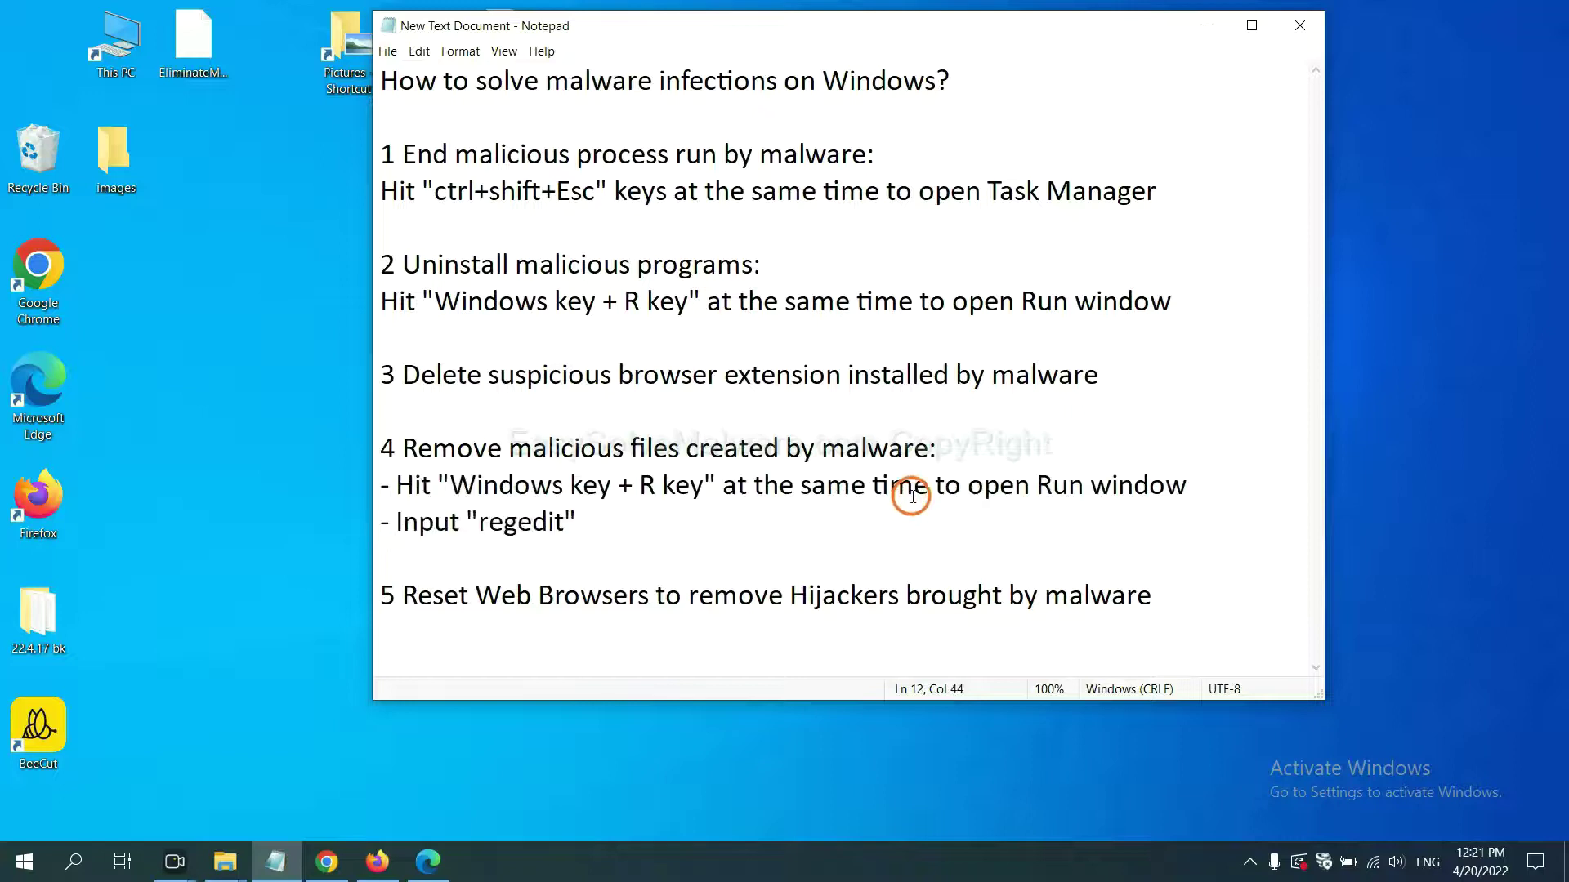
key("super+r")
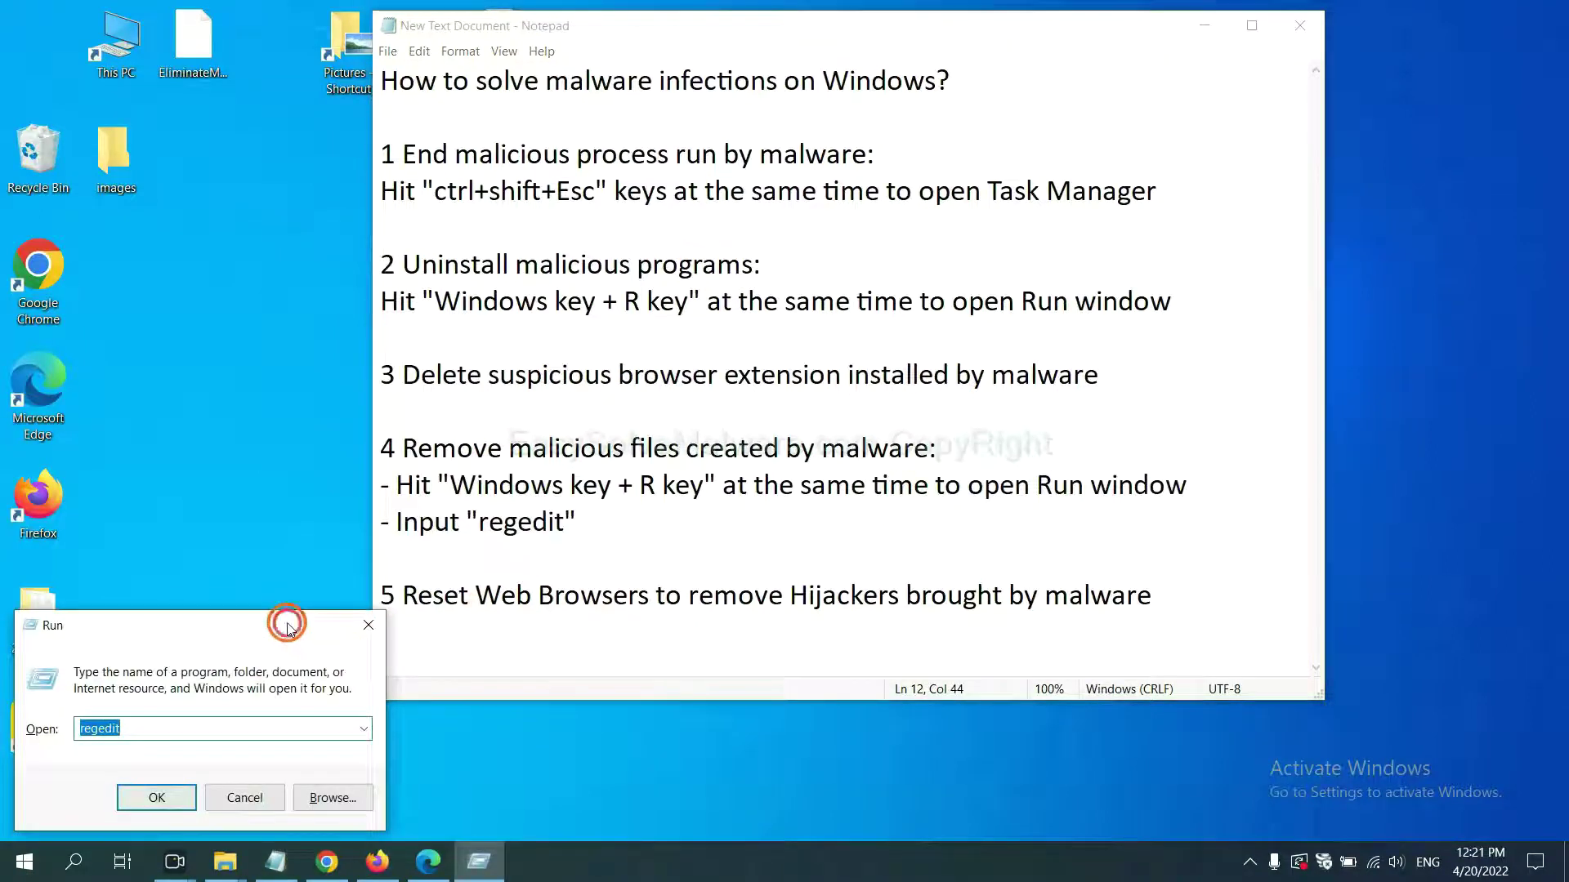
left_click_drag(287, 624, 1243, 322)
left_click(1108, 429)
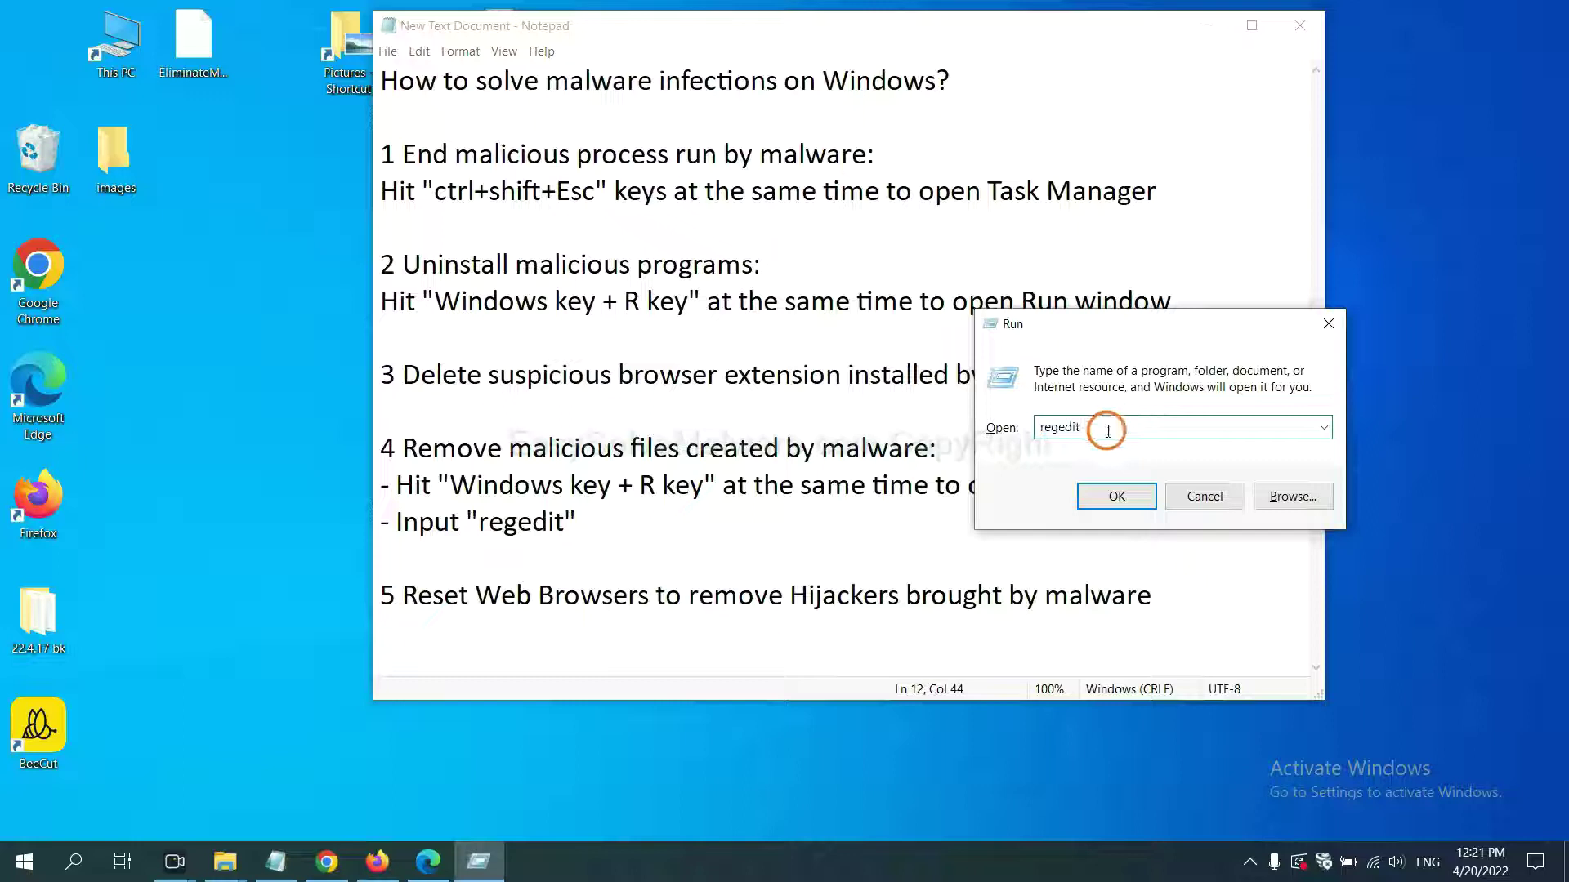
left_click(1110, 495)
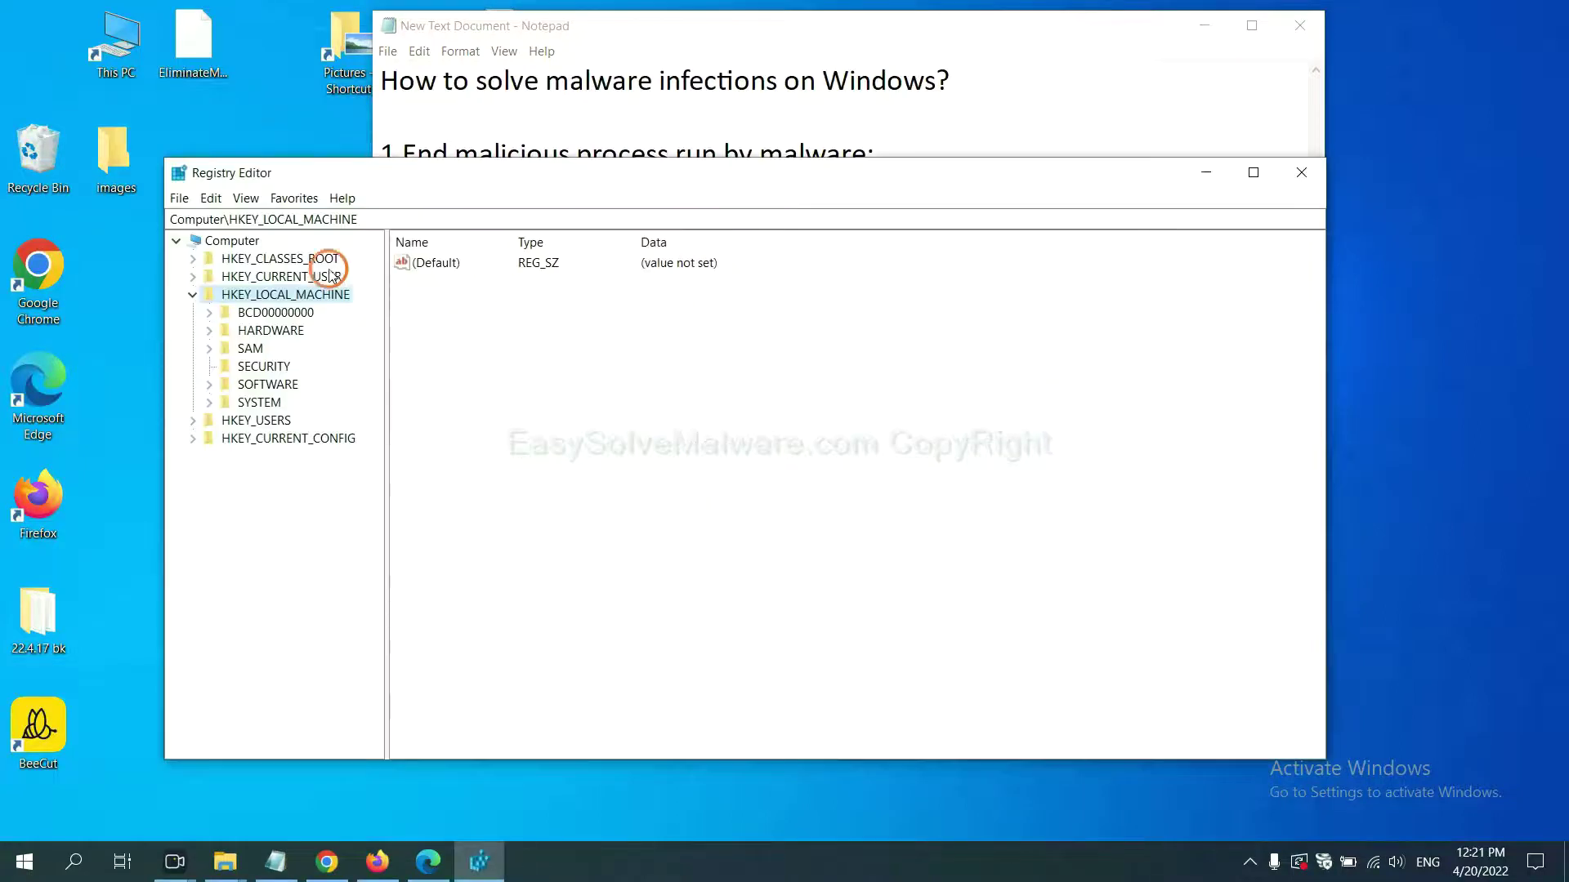
Step: Search the registry for 'be' and bring up actions for the FEATURE_BROWSER_EMULATION key
left_click(223, 202)
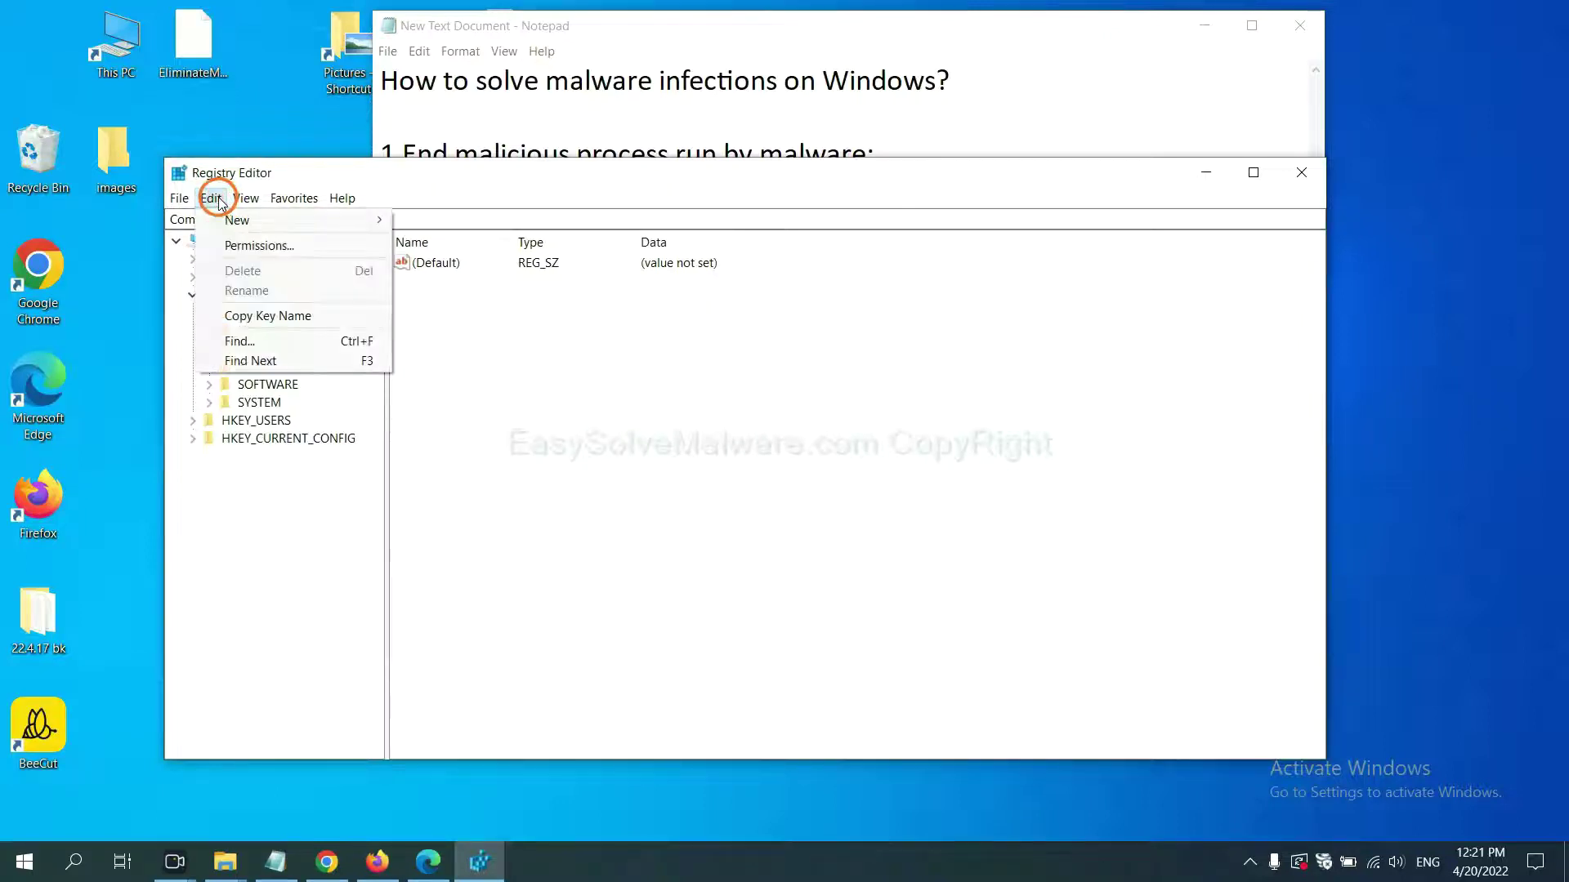
left_click(278, 343)
left_click_drag(449, 264, 602, 300)
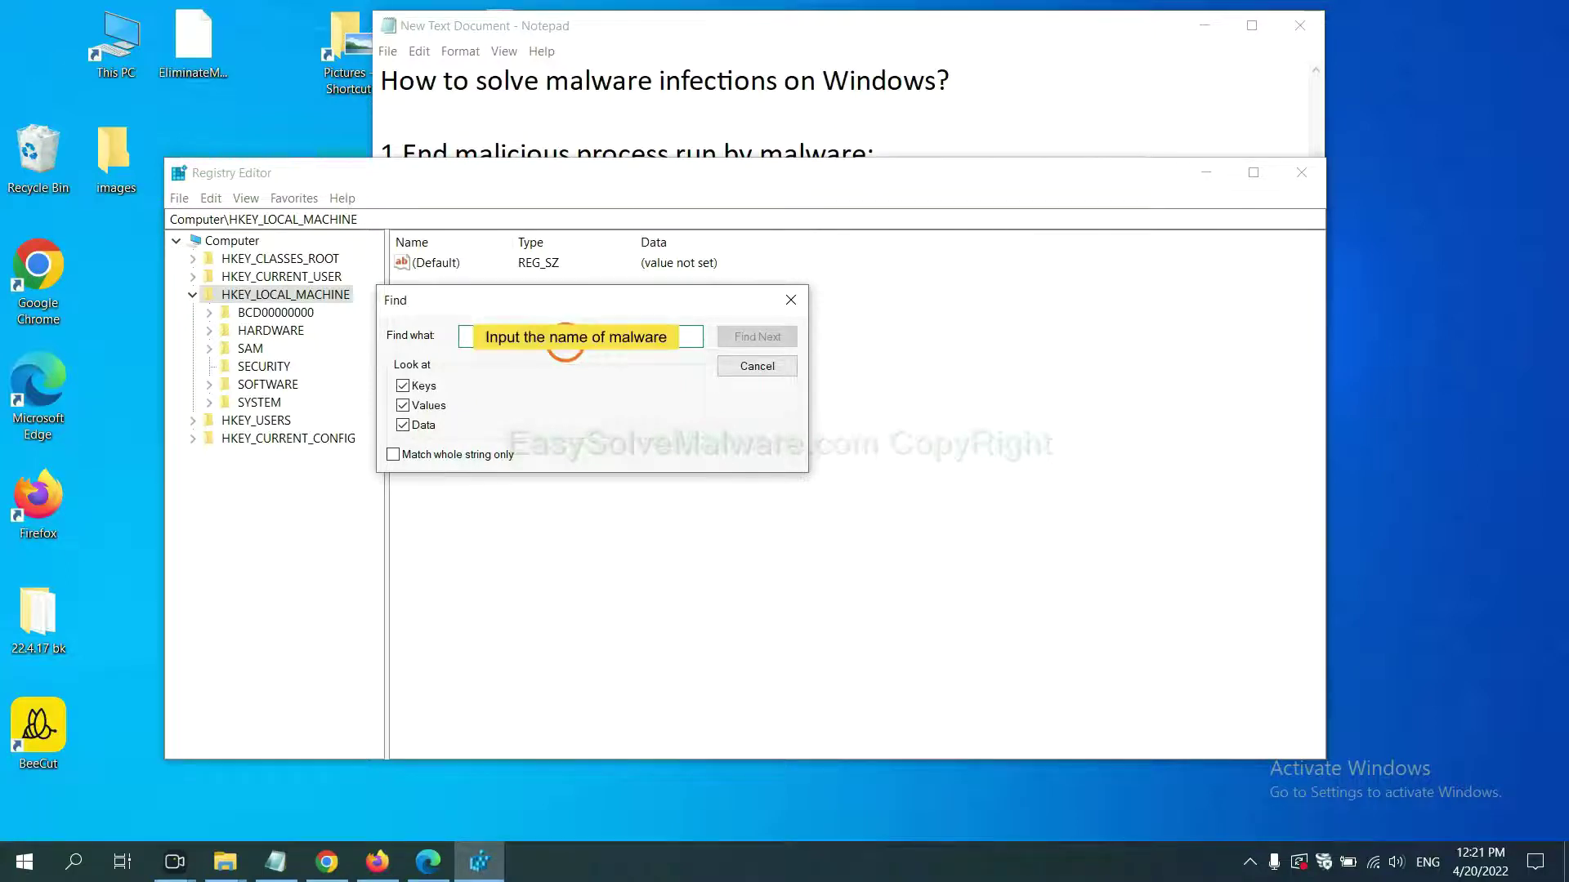
type("be")
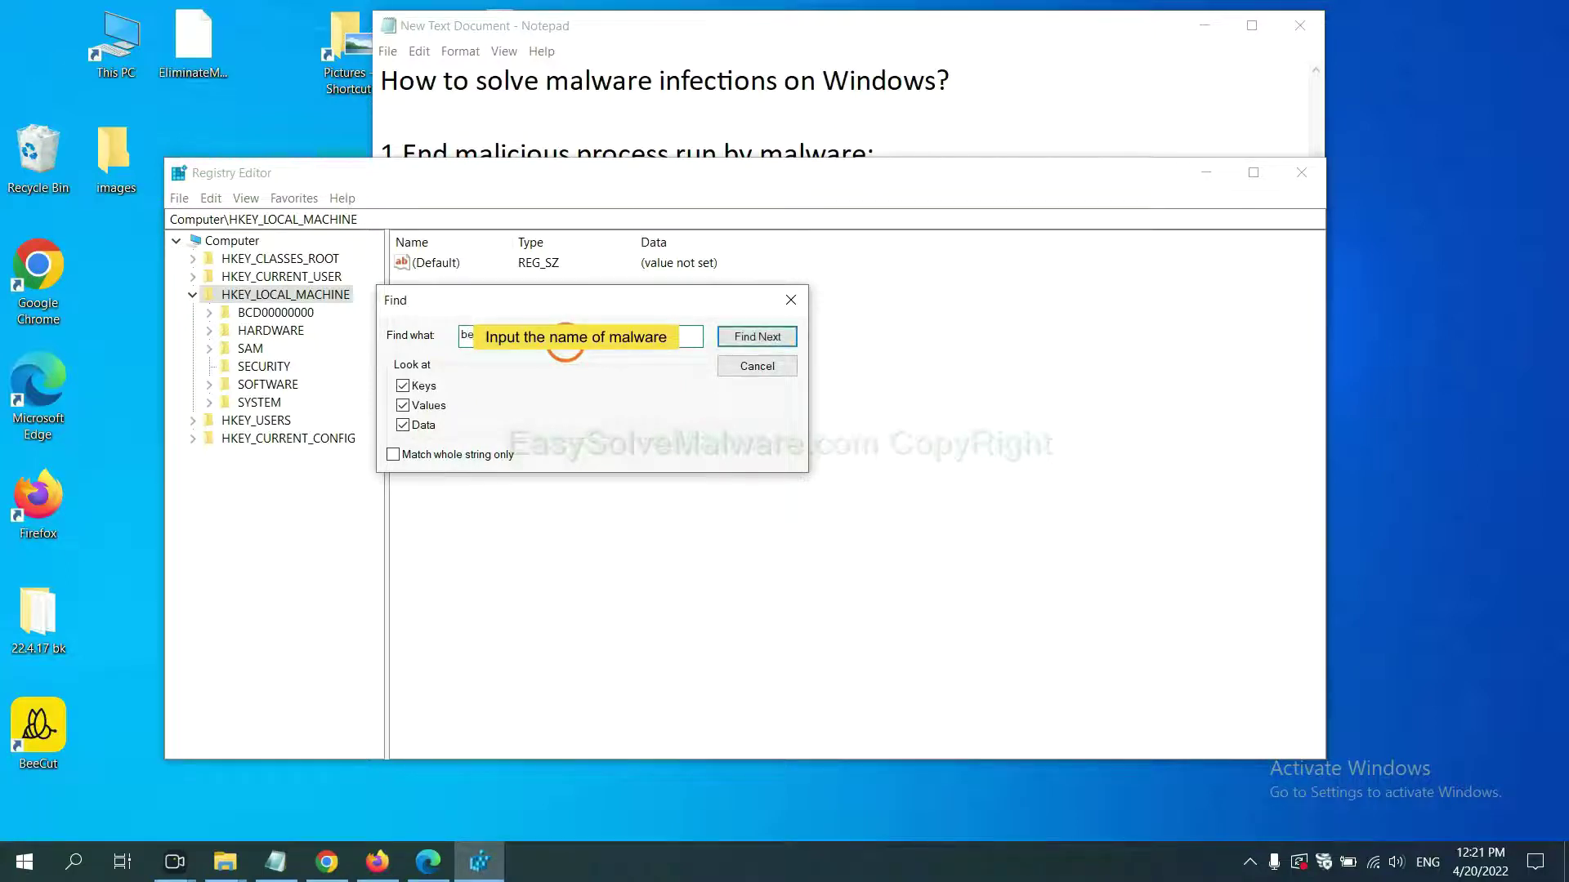
left_click(756, 336)
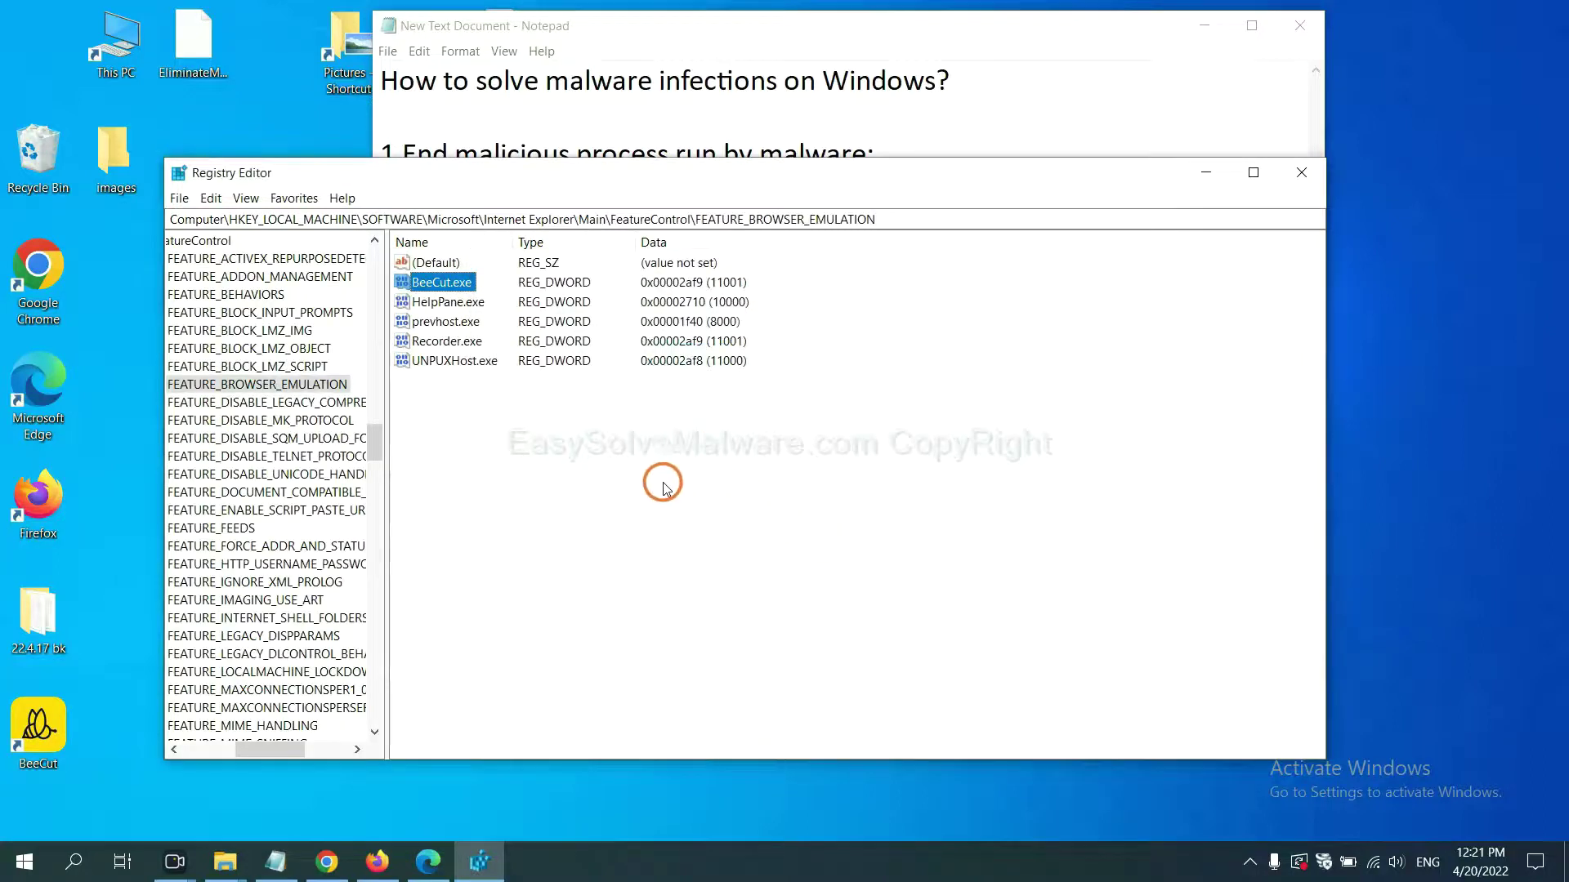
mouse_move(256, 750)
left_mouse_down()
mouse_move(233, 749)
mouse_move(264, 741)
left_mouse_up()
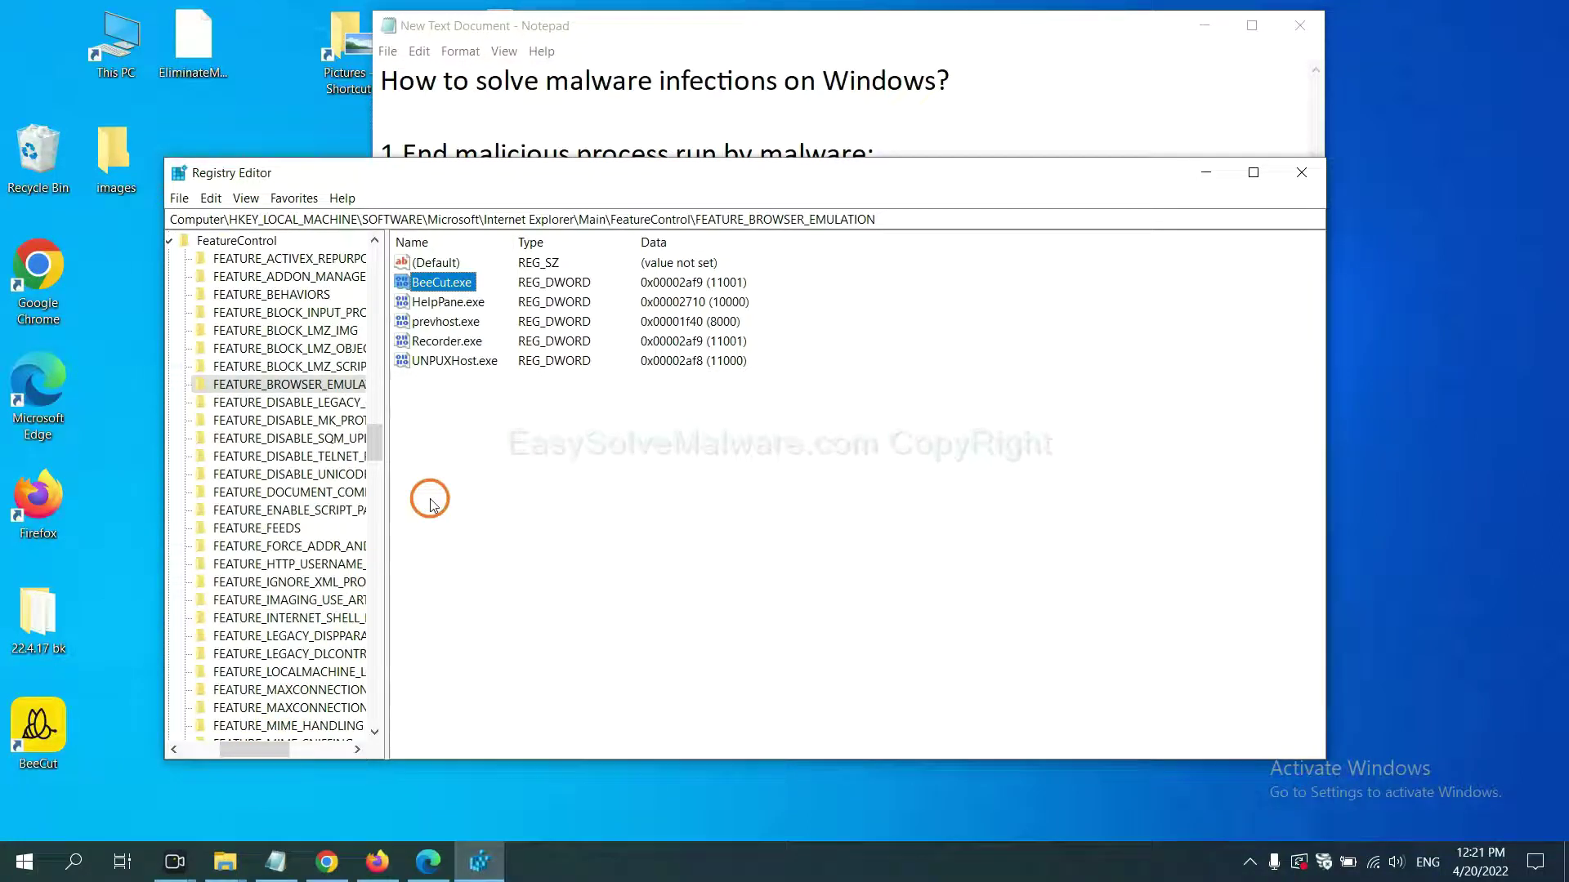
right_click(318, 387)
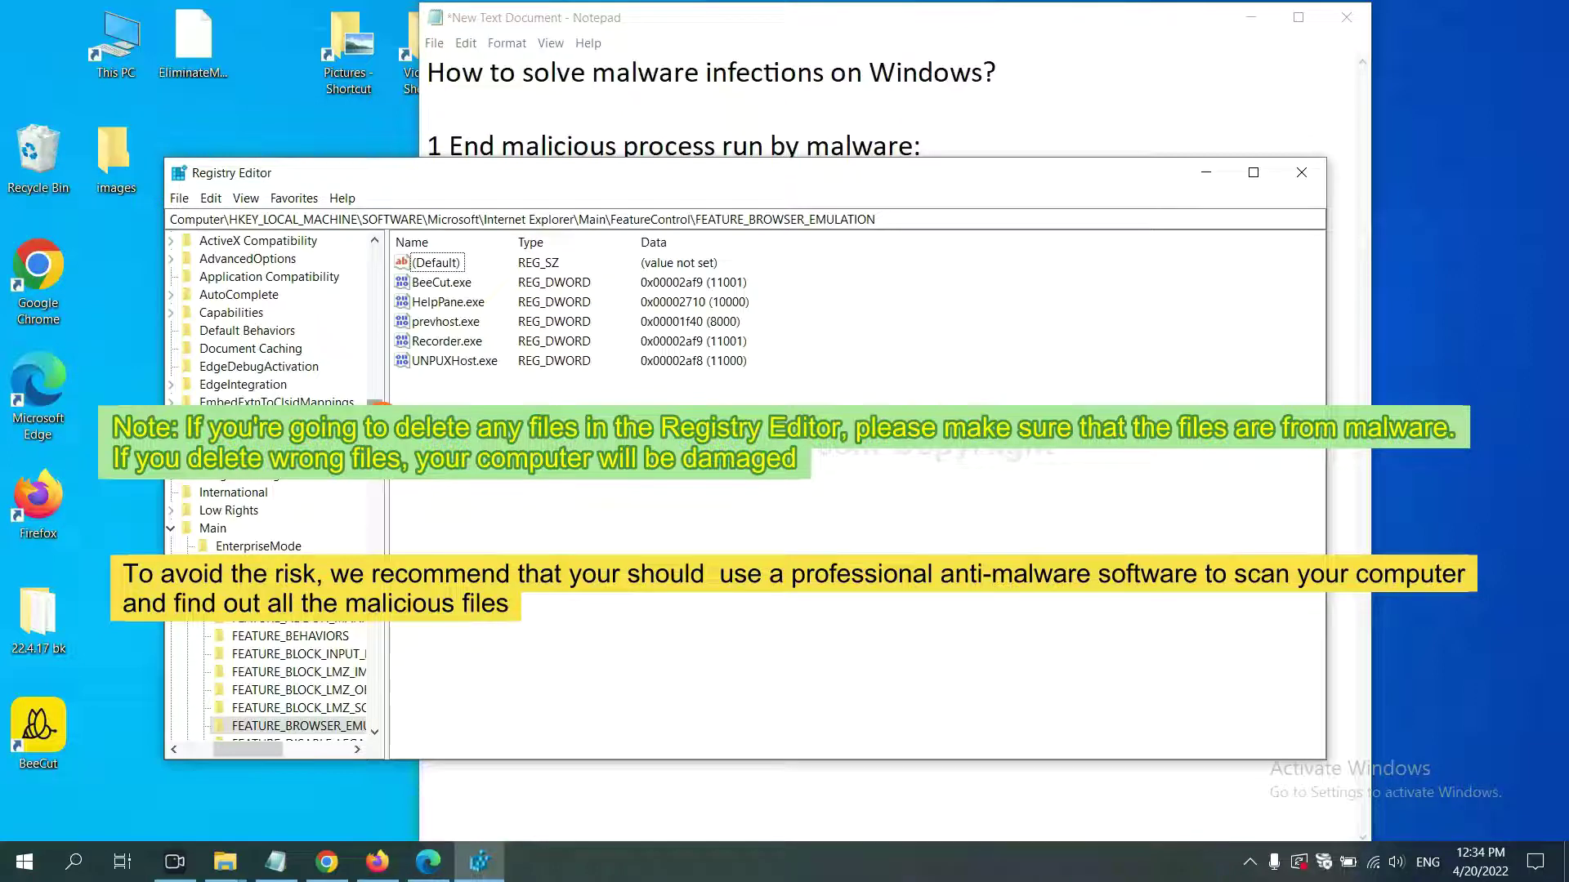
left_click(549, 504)
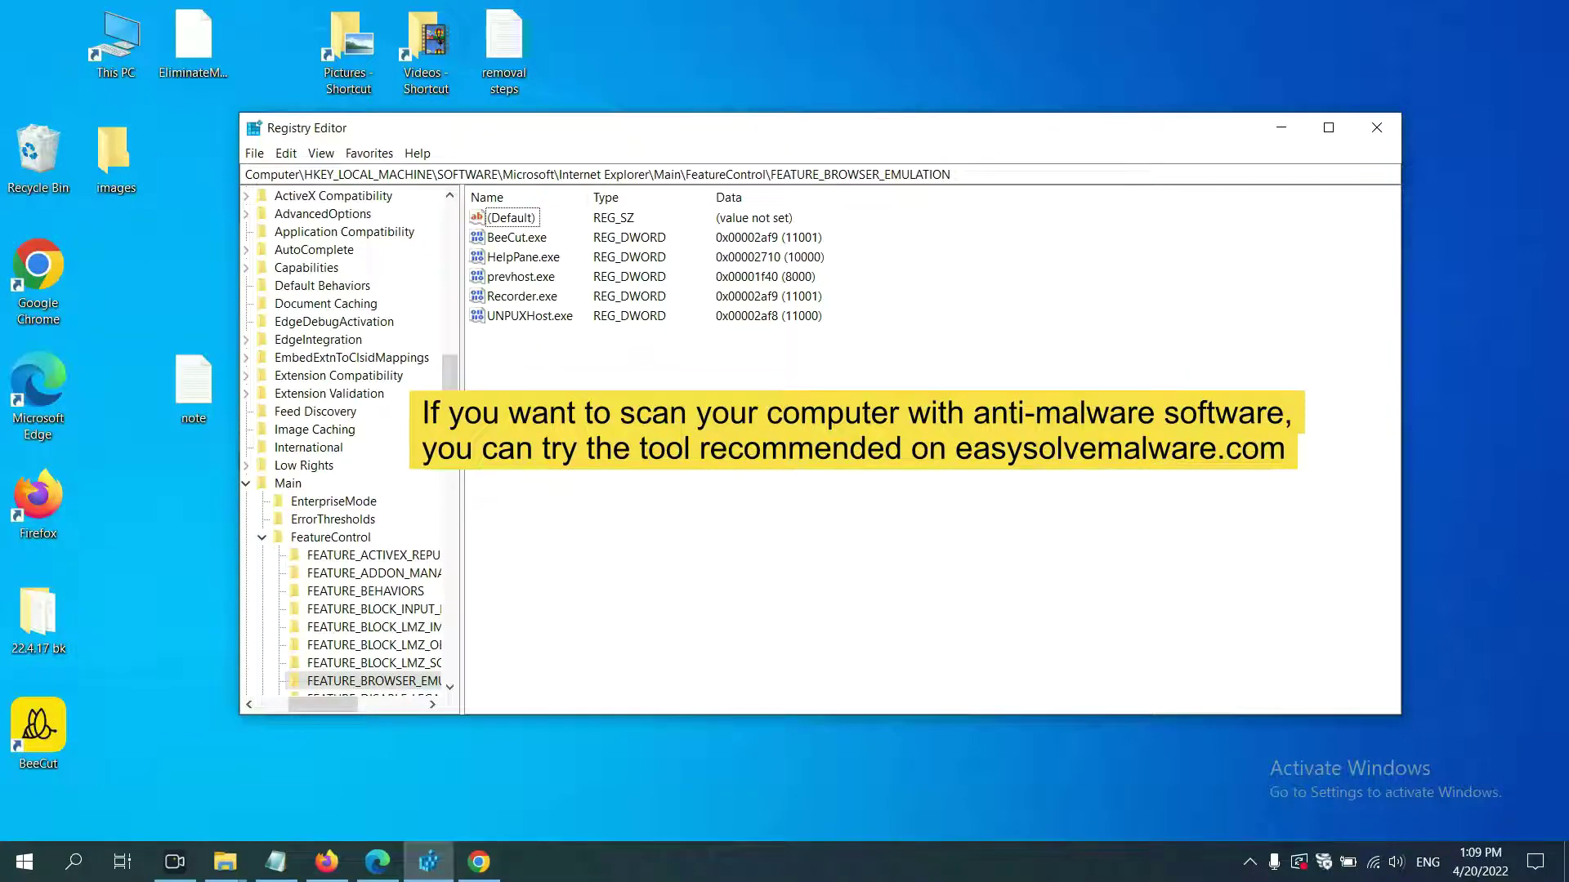
Step: Bring Chrome forward and scroll through the easysolvemalware.com malware removal guide
left_click(484, 864)
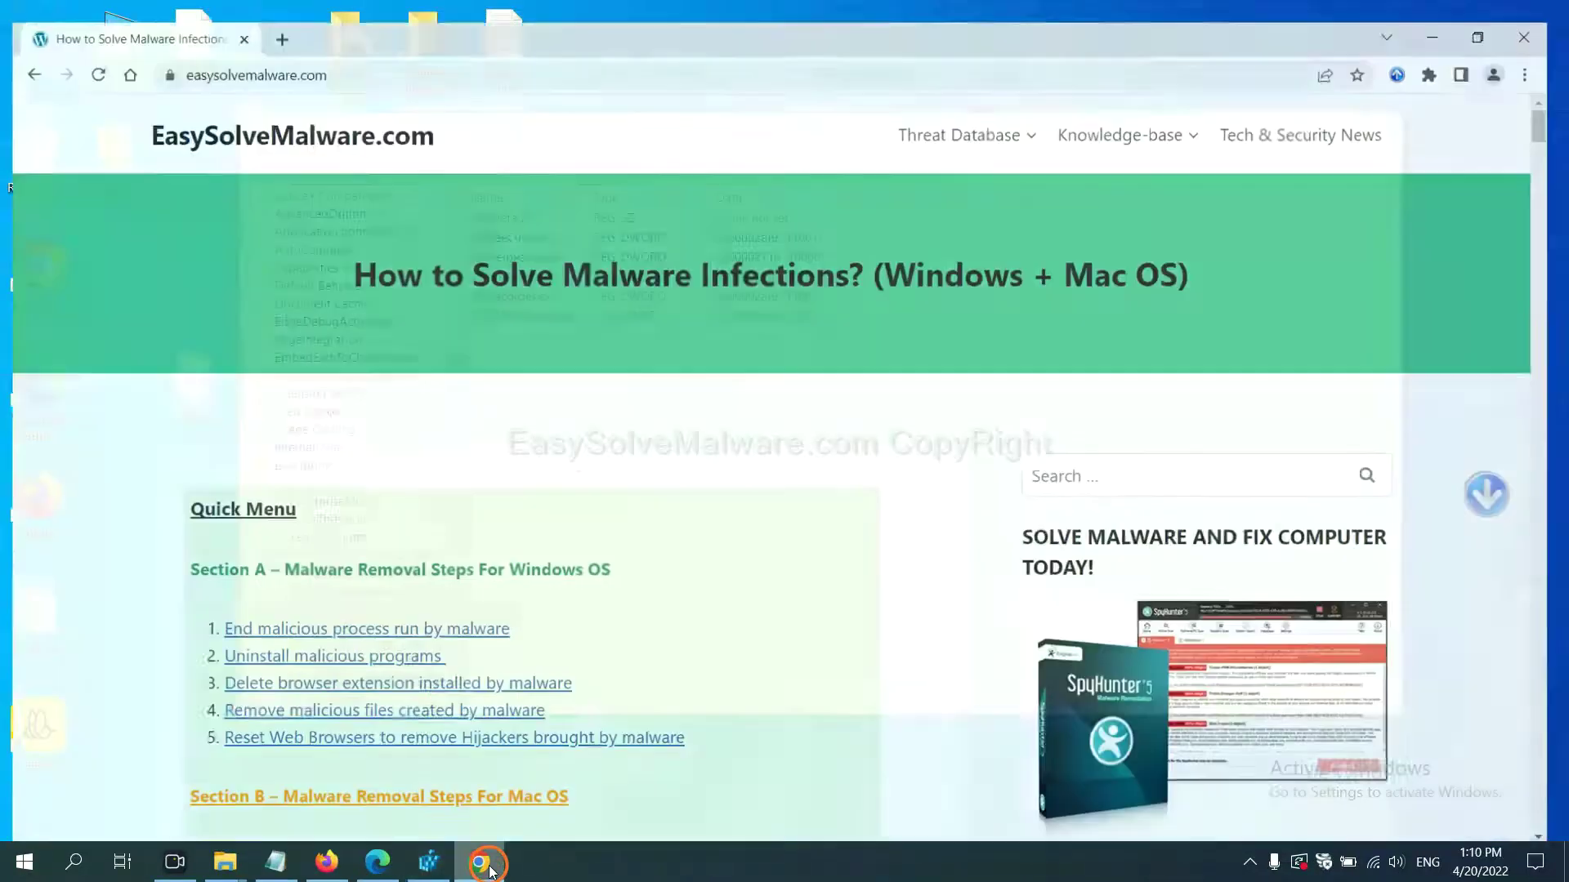
scroll(1130, 544, "down", 1)
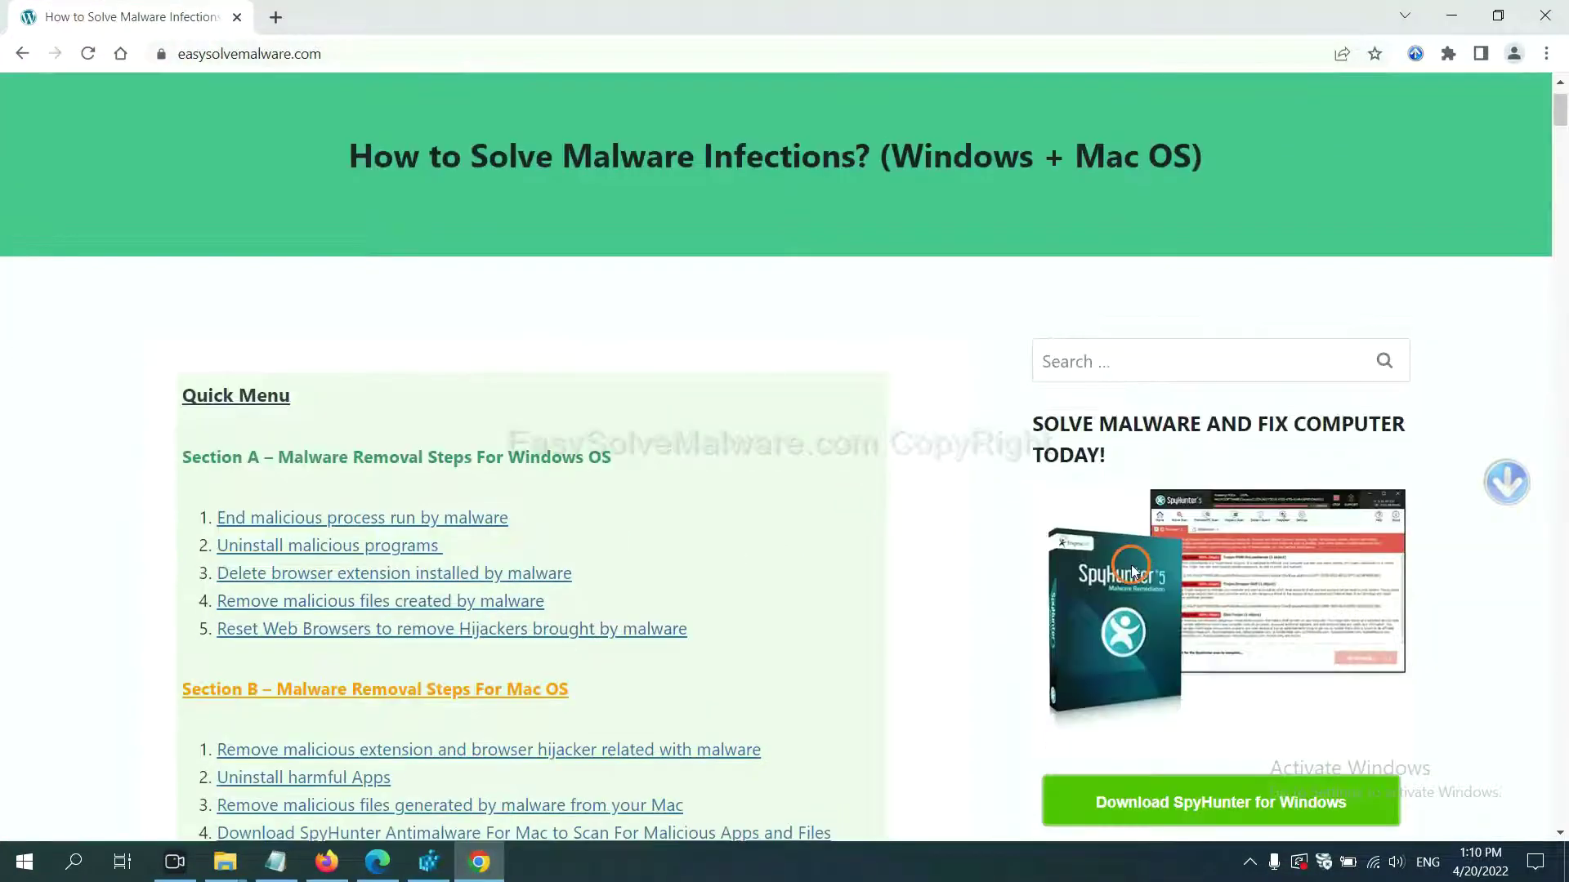
scroll(1132, 570, "up", 1)
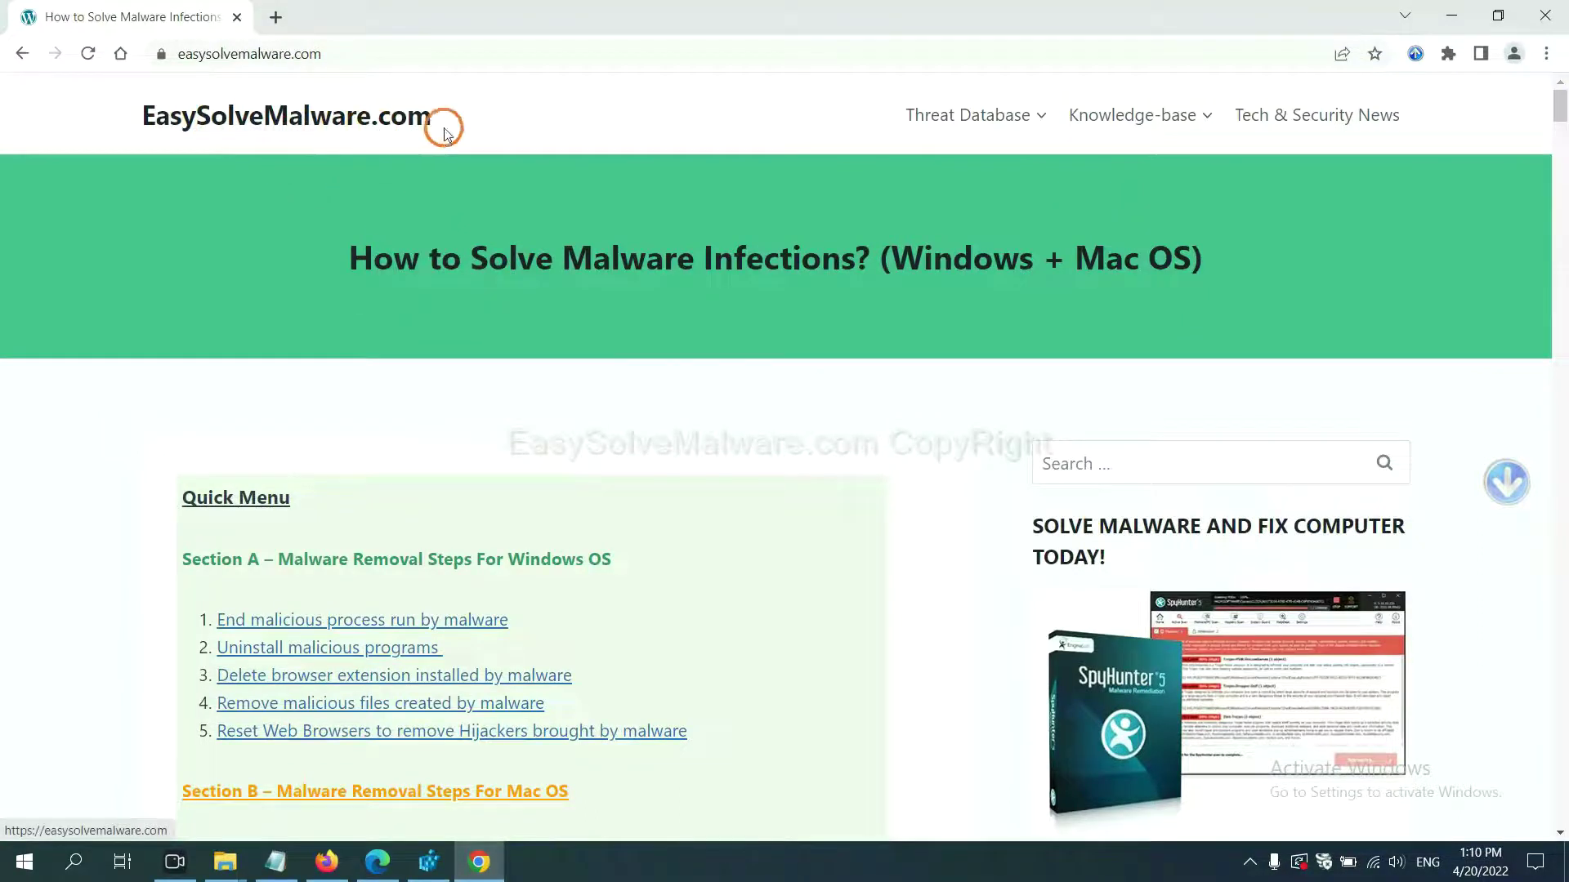
scroll(1297, 599, "down", 3)
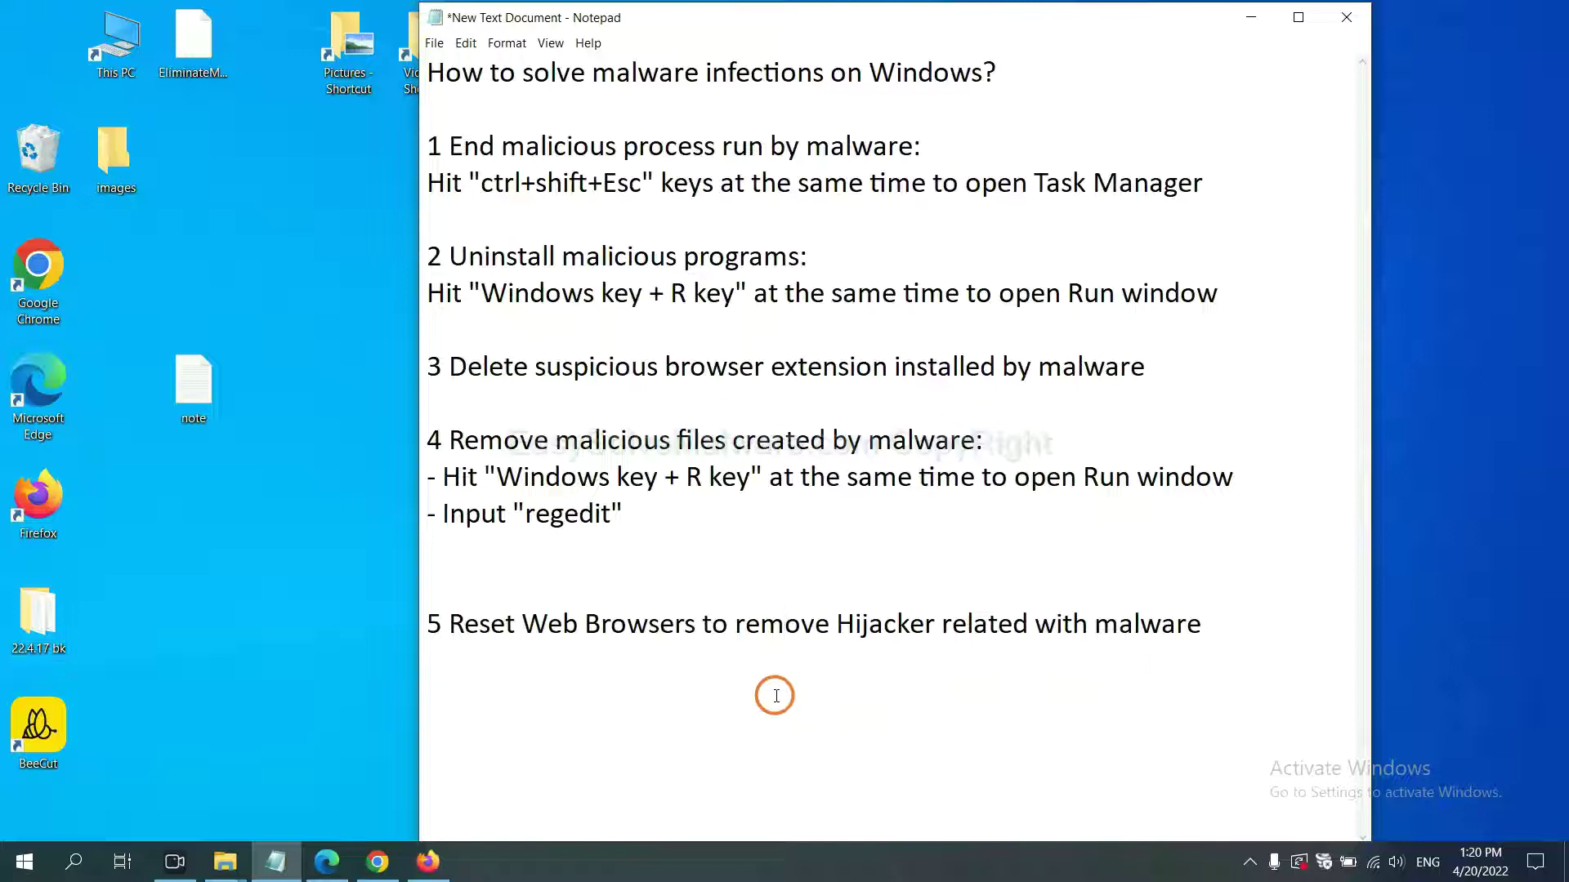
Step: Search Chrome's settings for 'reset' and start restoring settings to their original defaults
left_click(364, 873)
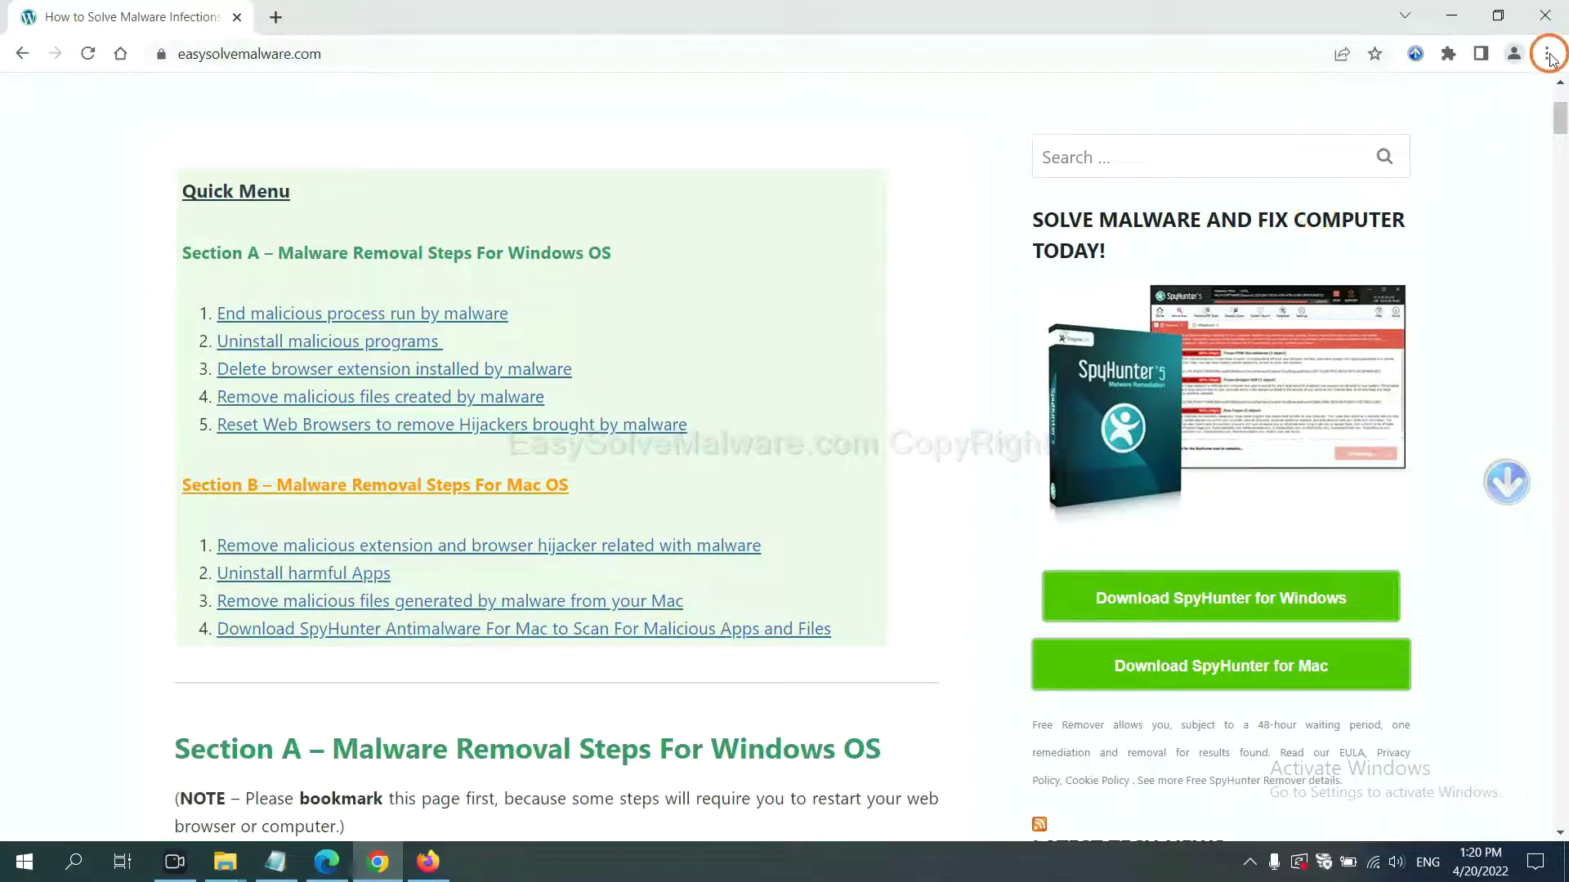
left_click(1548, 55)
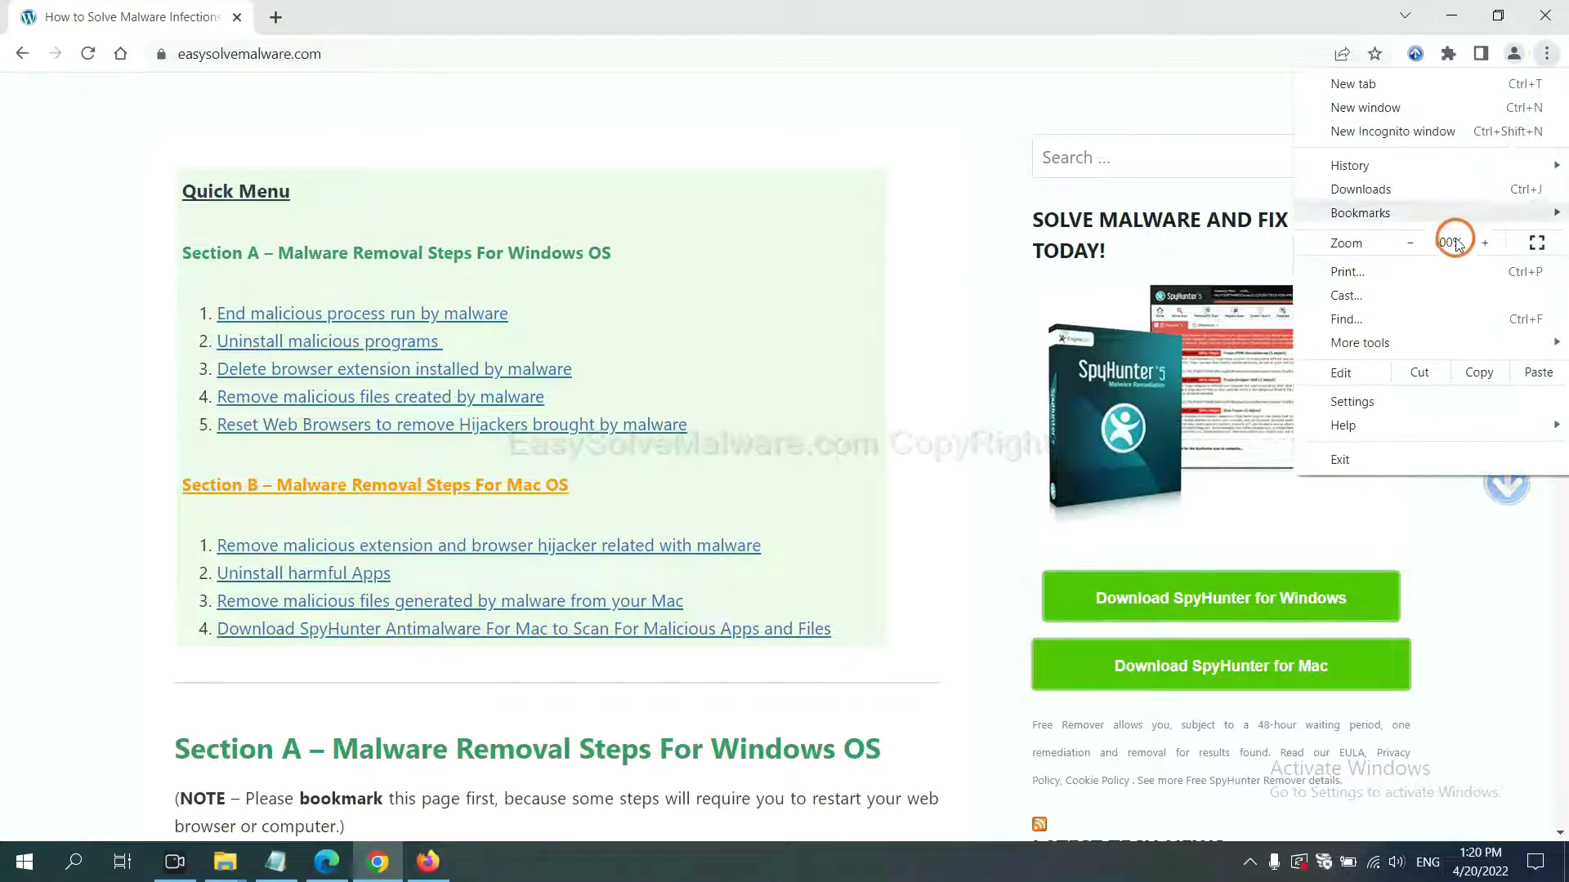
left_click(1376, 397)
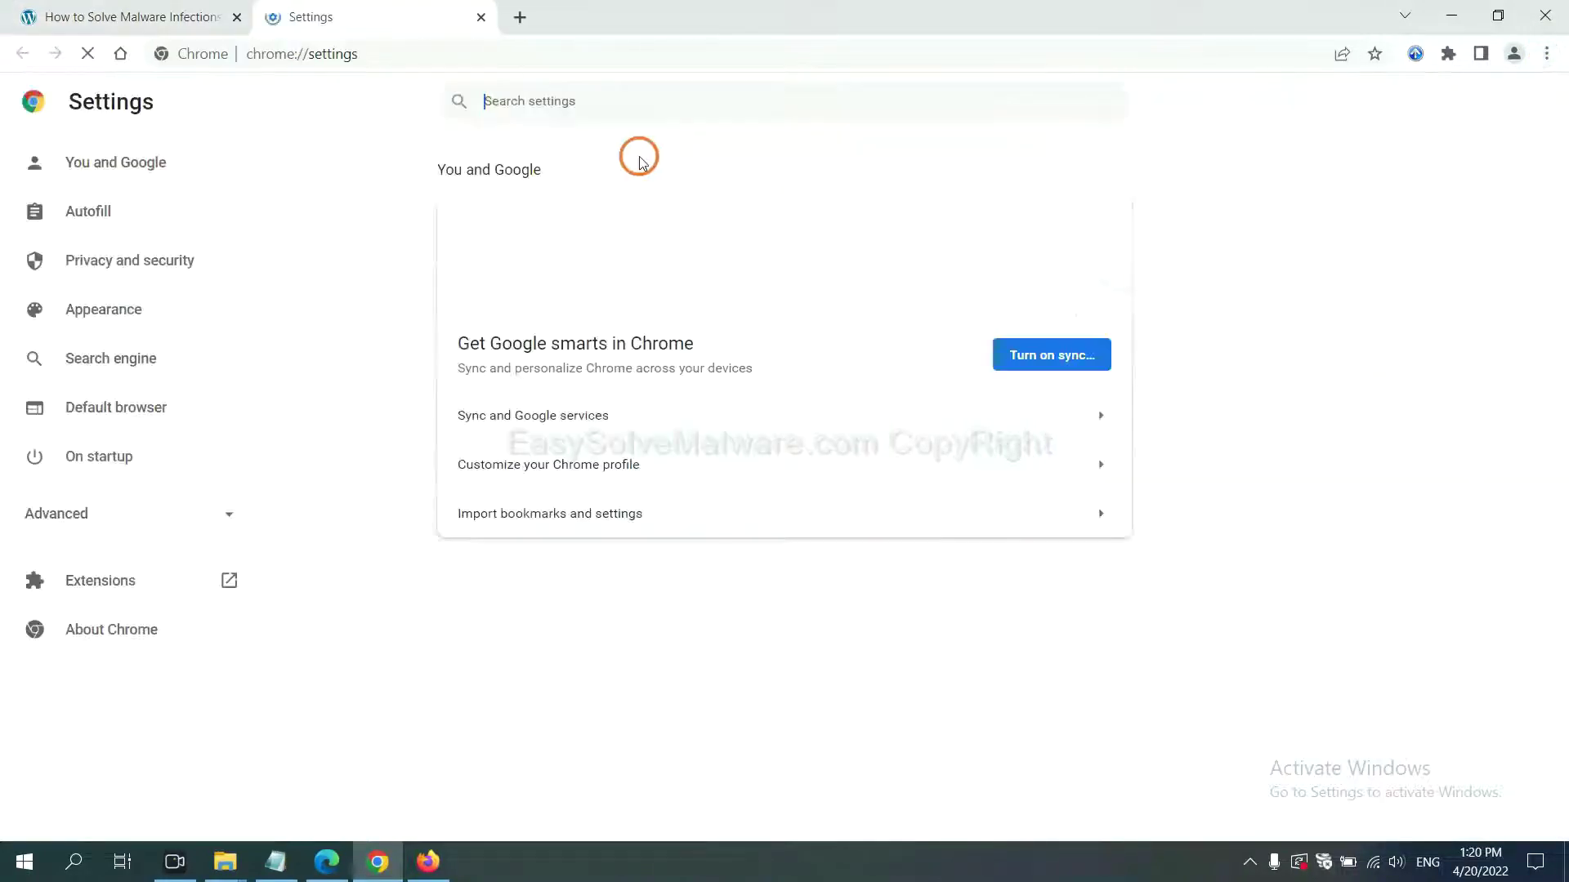
type("reset")
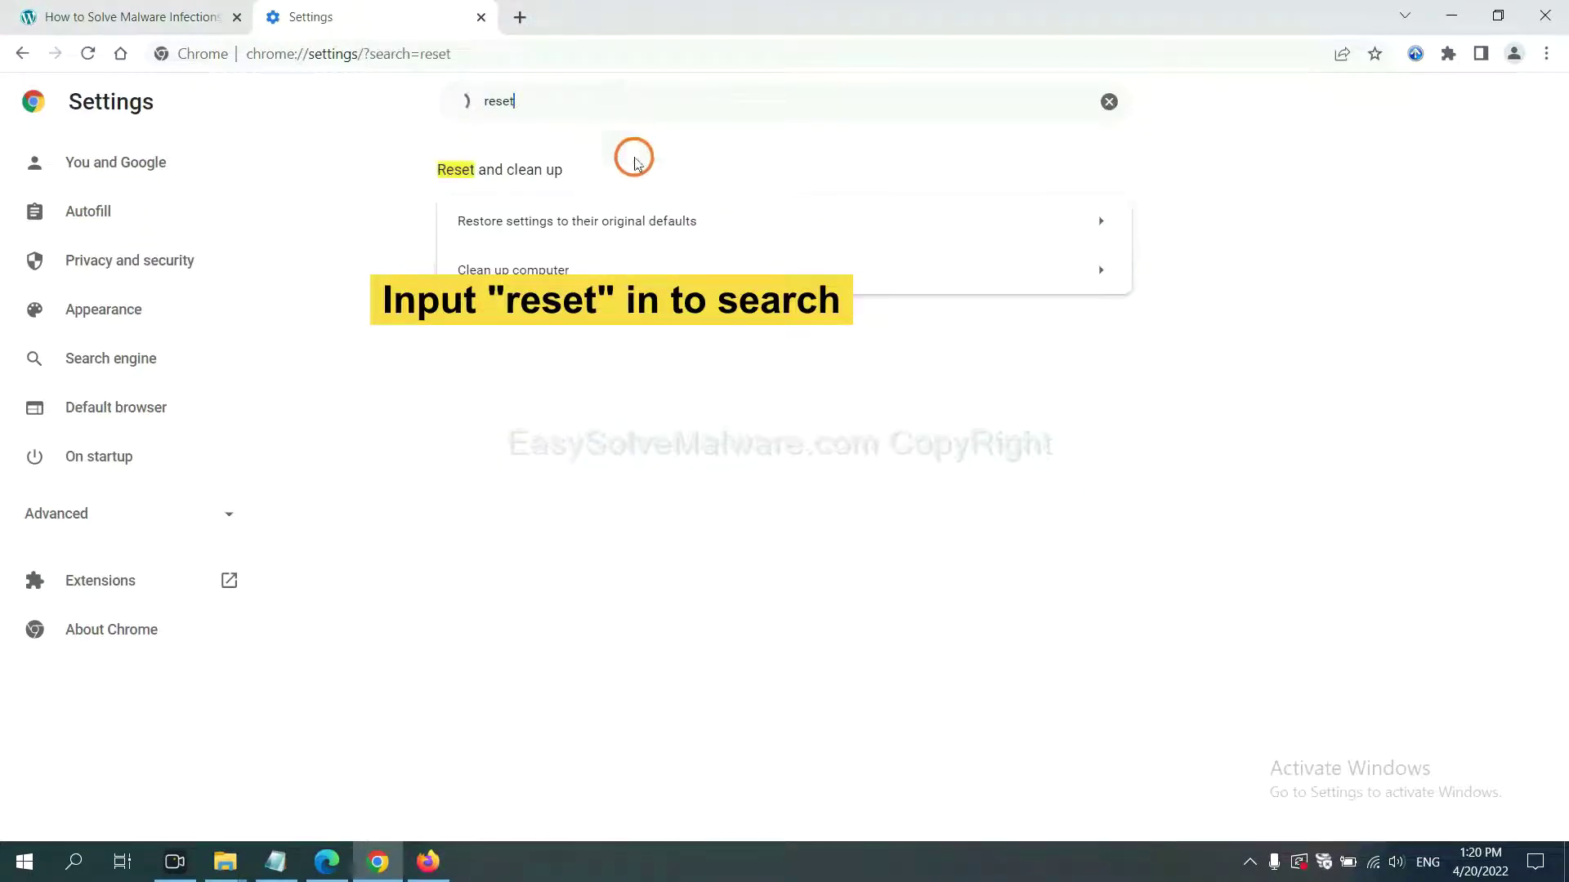
left_click(666, 216)
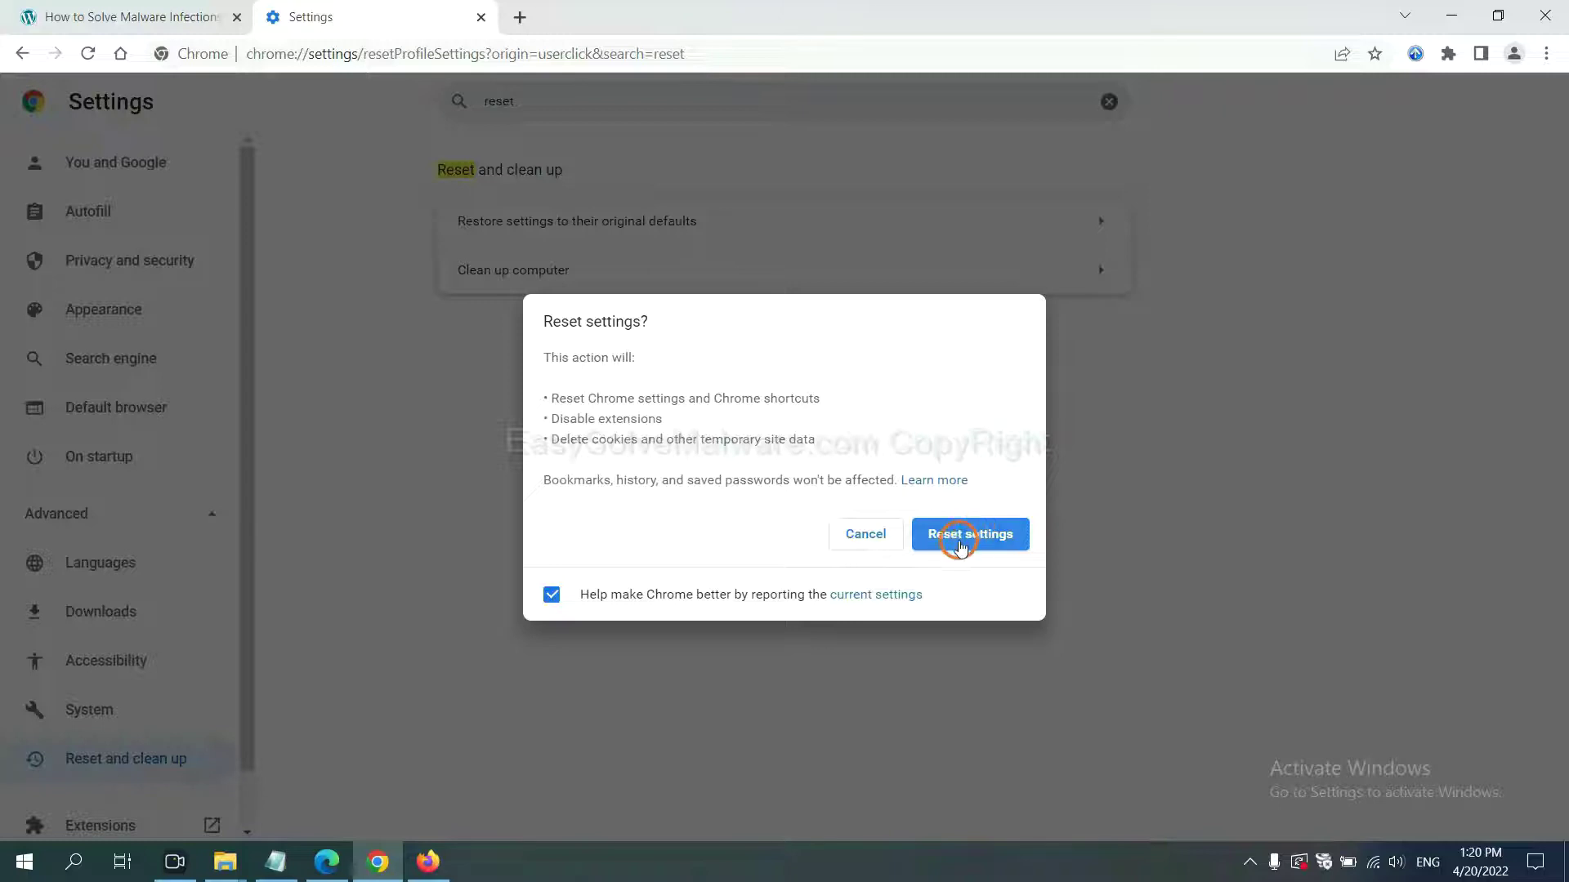
left_click(428, 862)
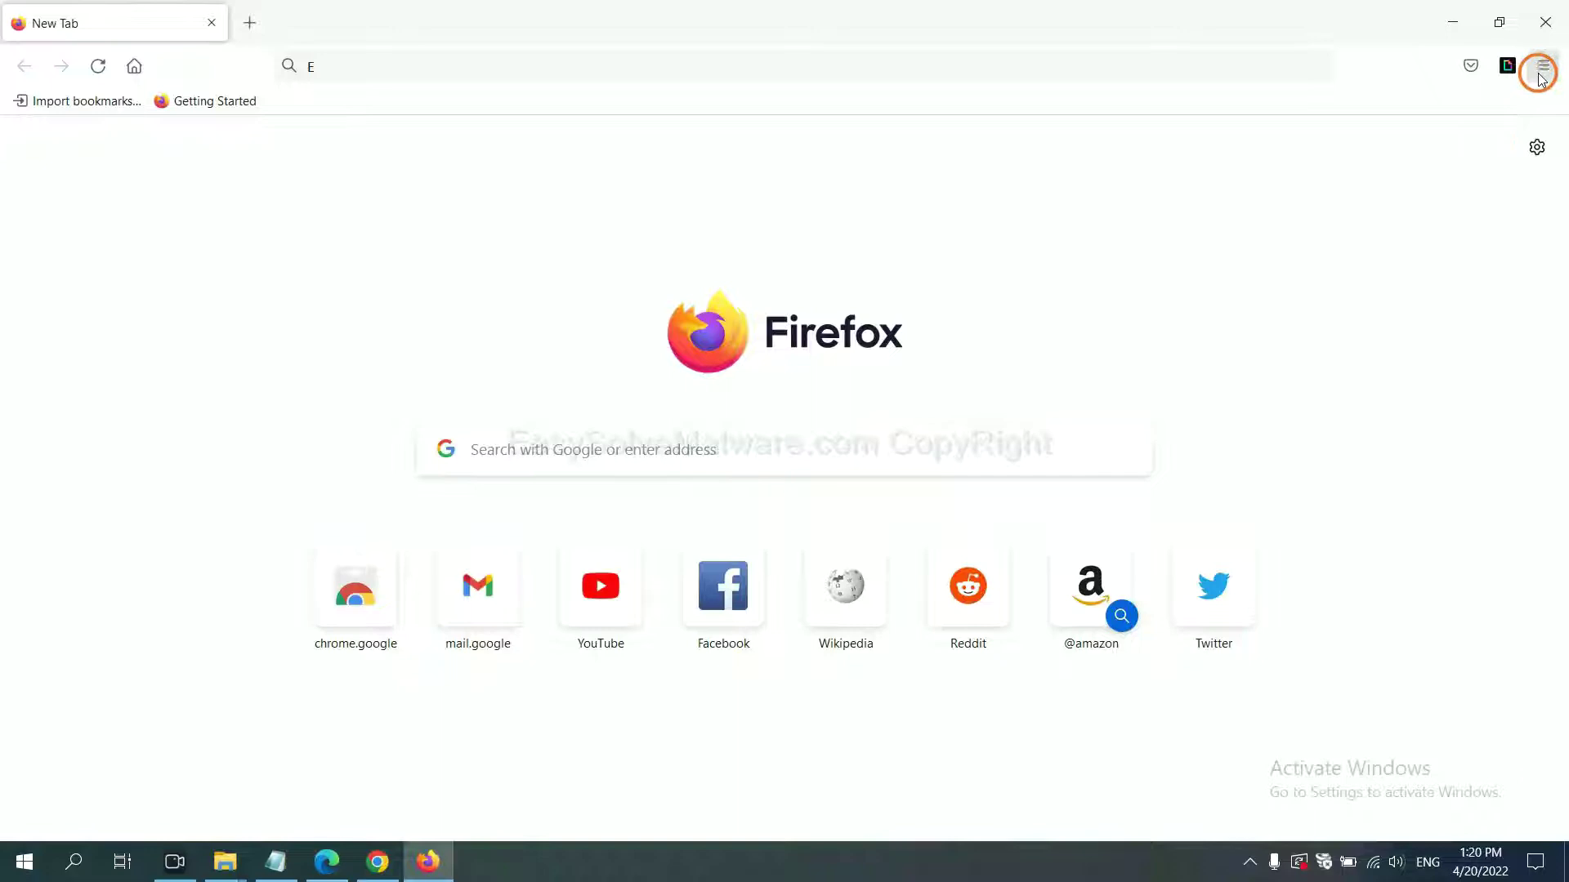
Step: Open Firefox's Troubleshooting Information page and start Refresh Firefox to its default settings
left_click(1544, 69)
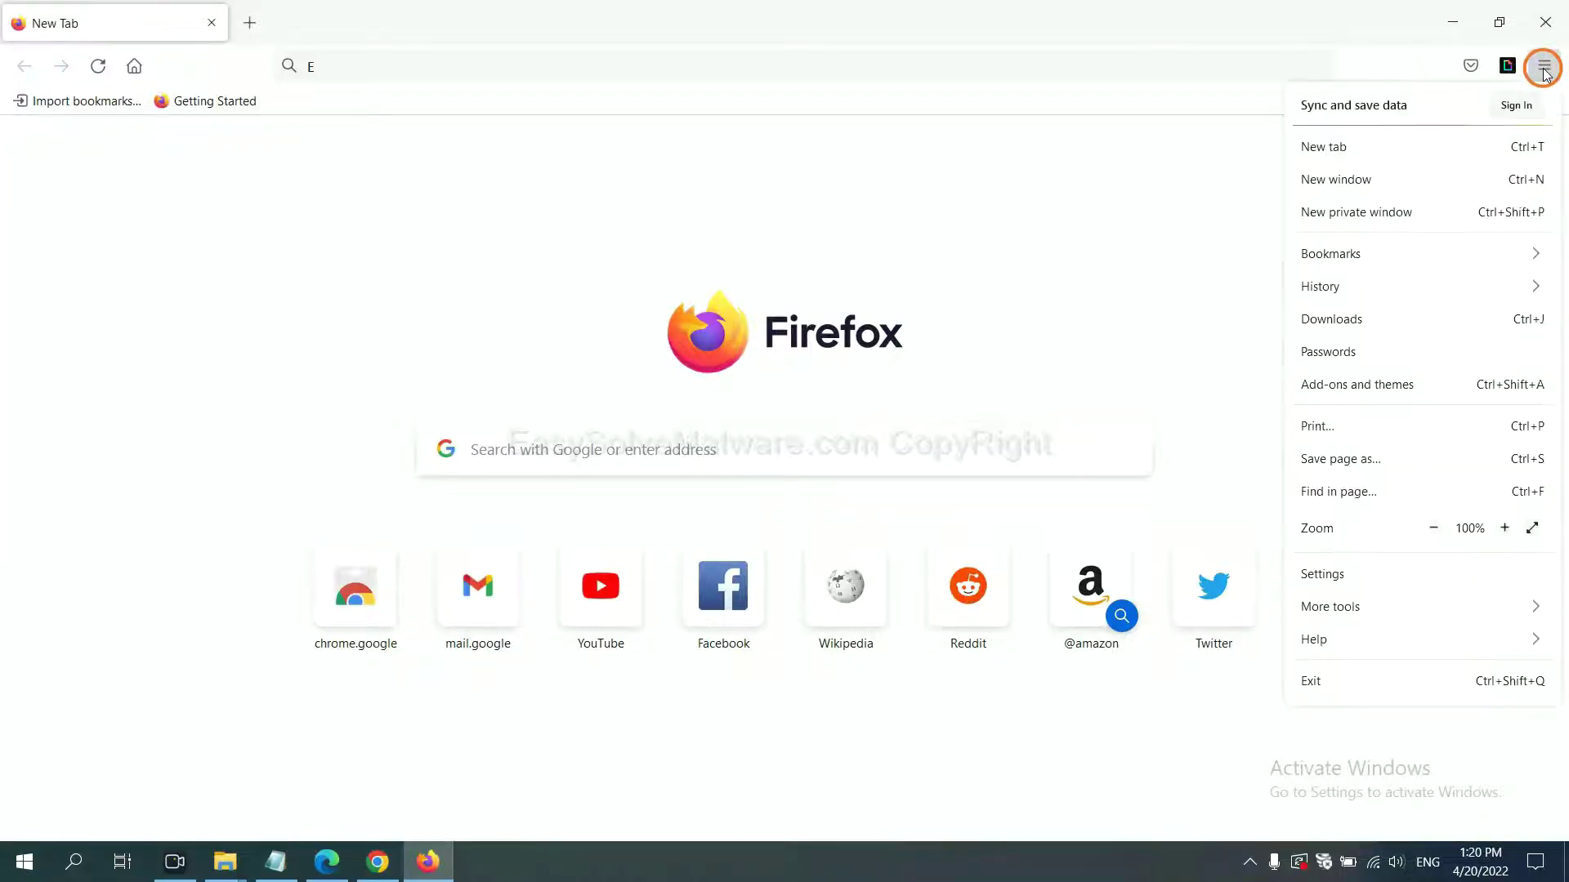
left_click(1350, 639)
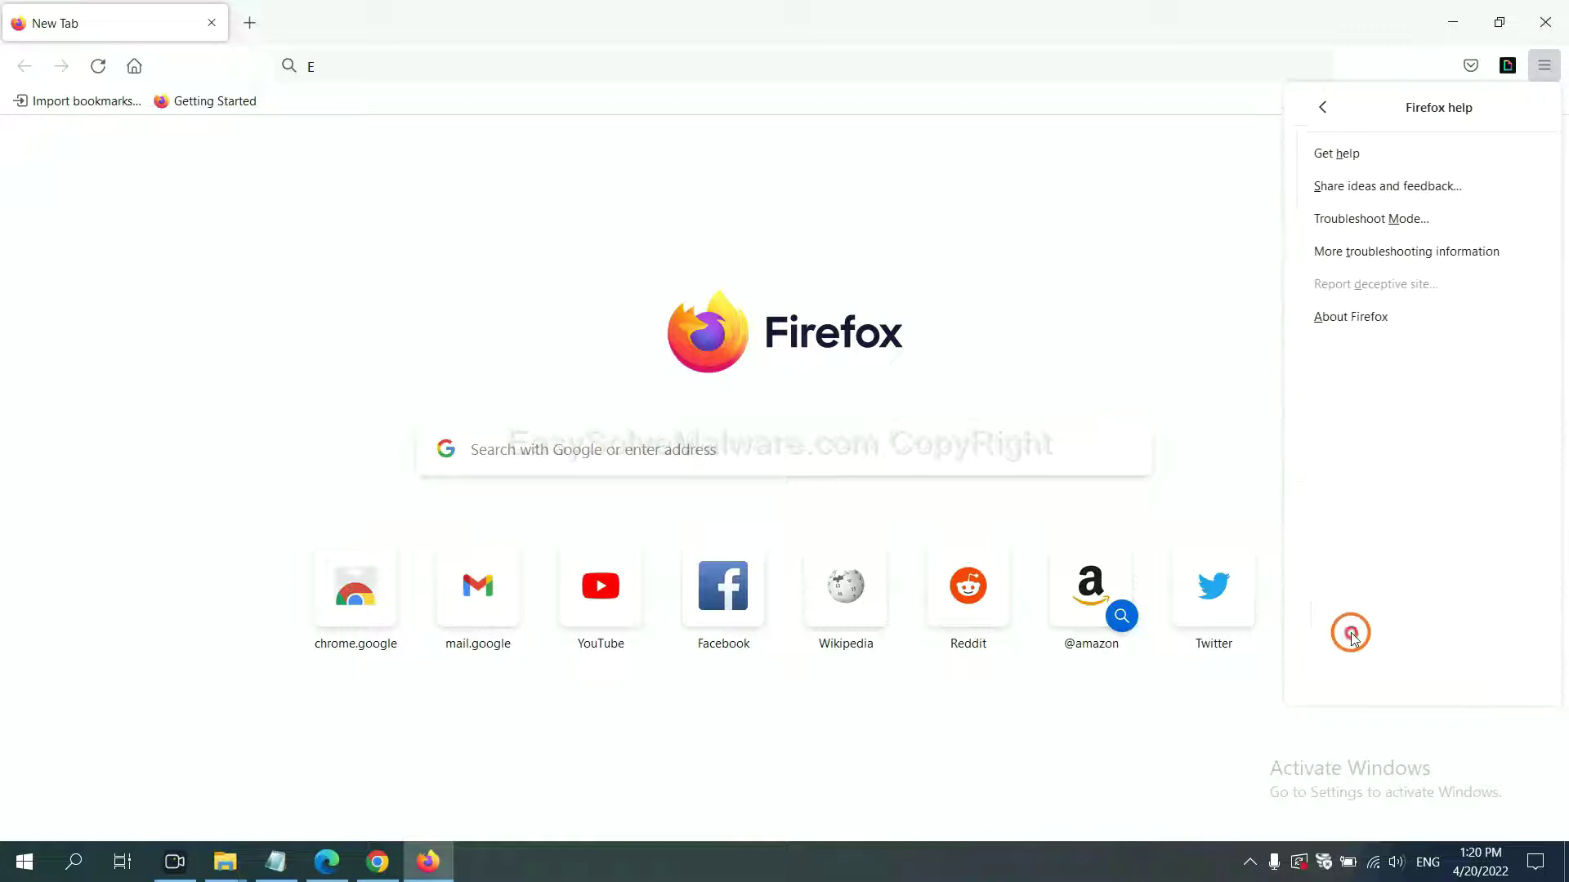
left_click(1377, 255)
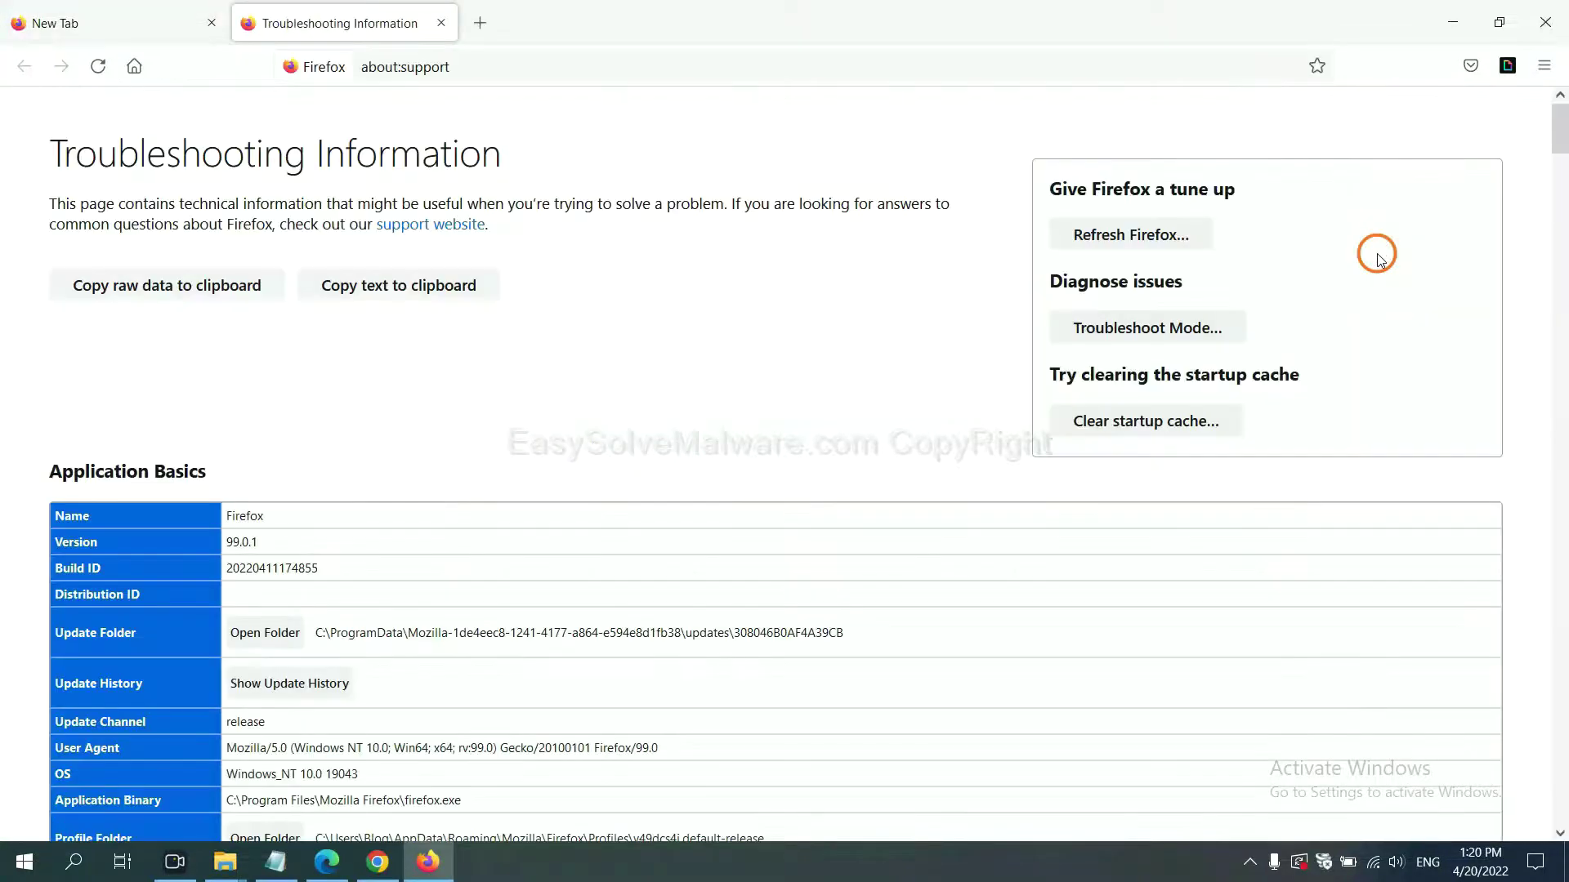
left_click(1102, 240)
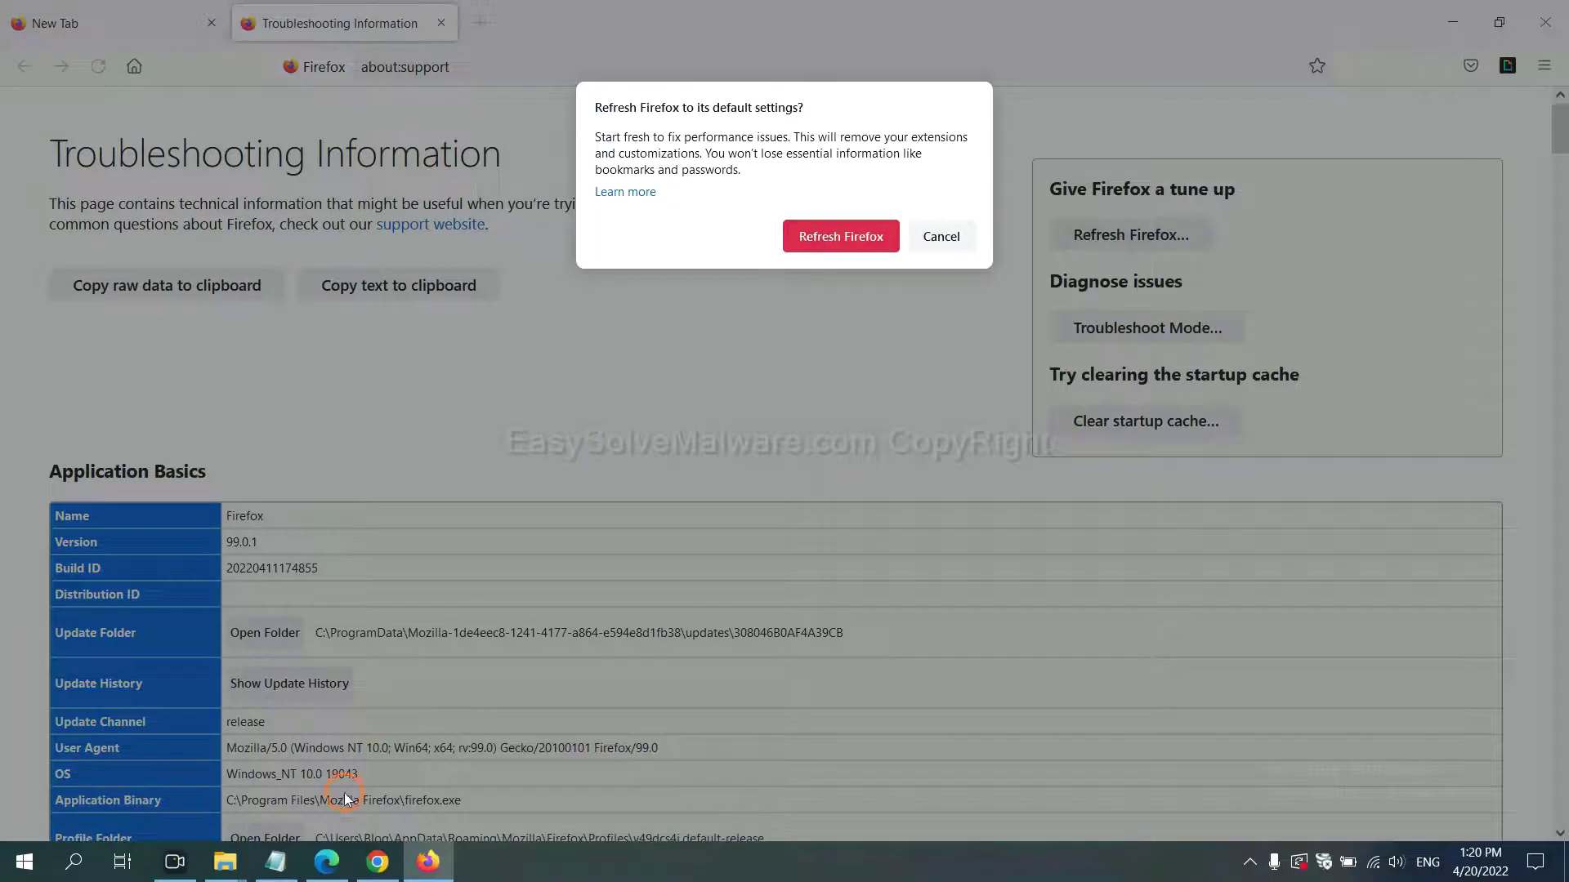
left_click(329, 853)
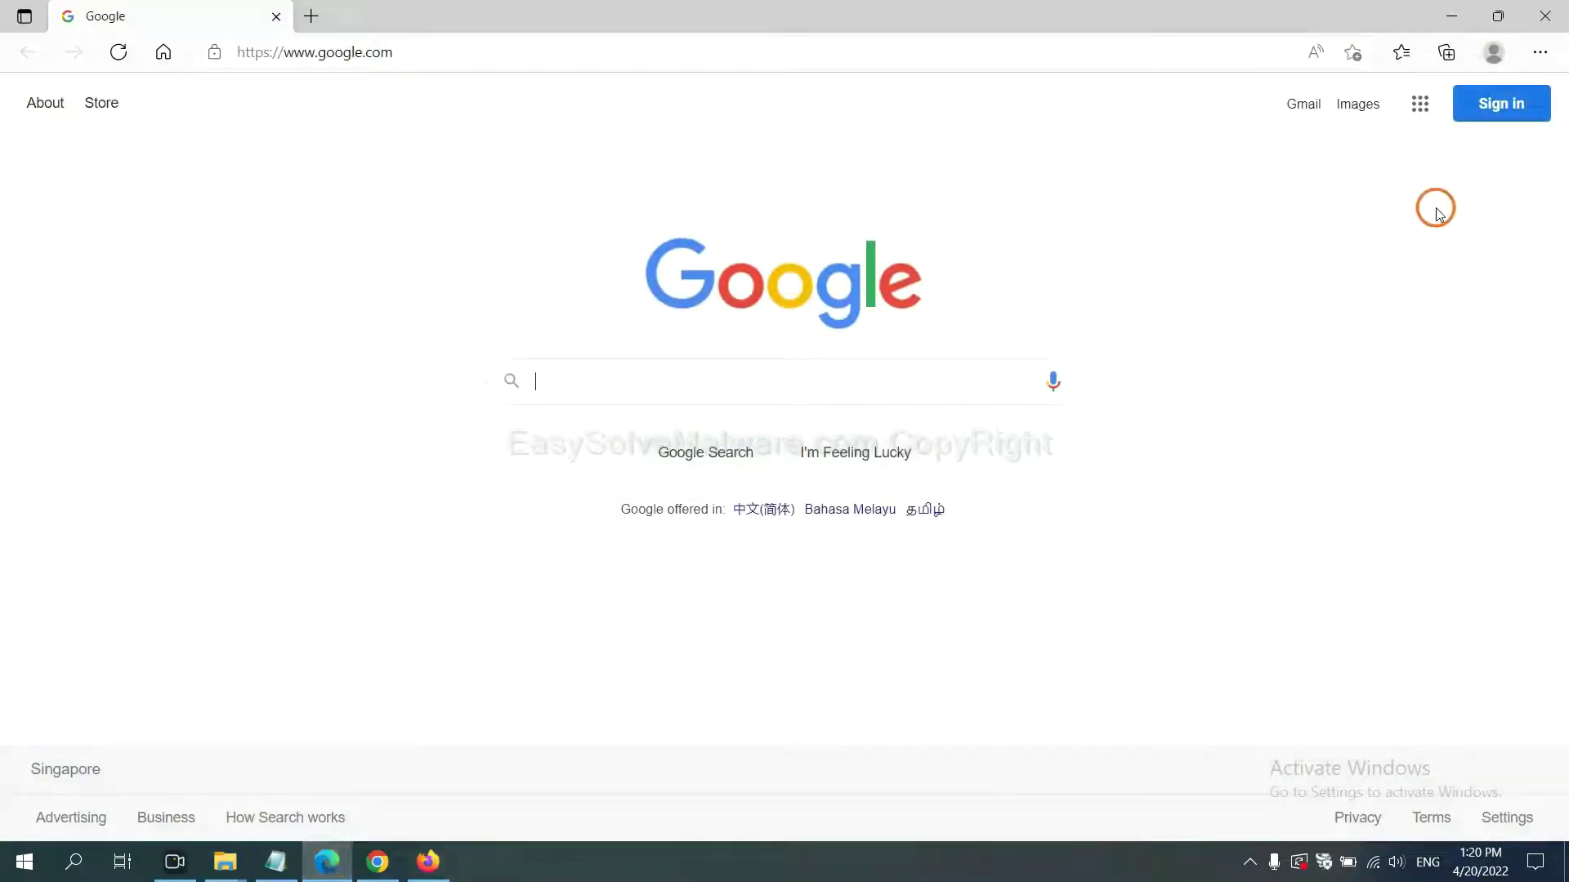
Step: Search Edge settings for 'reset' and choose 'Restore settings to their default values'
left_click(1540, 54)
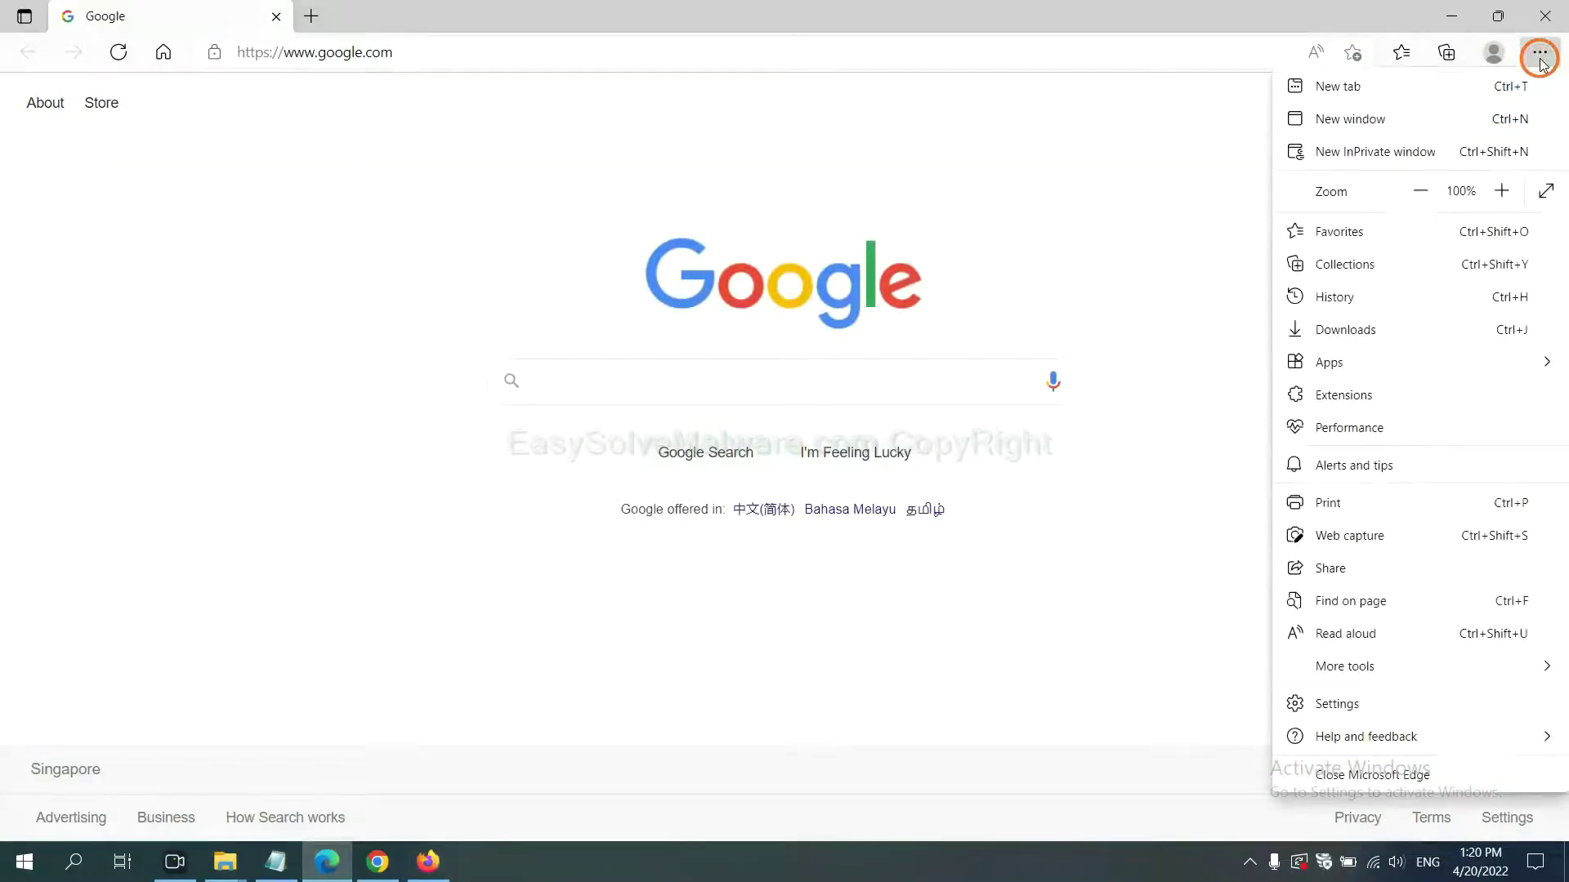
left_click(1354, 704)
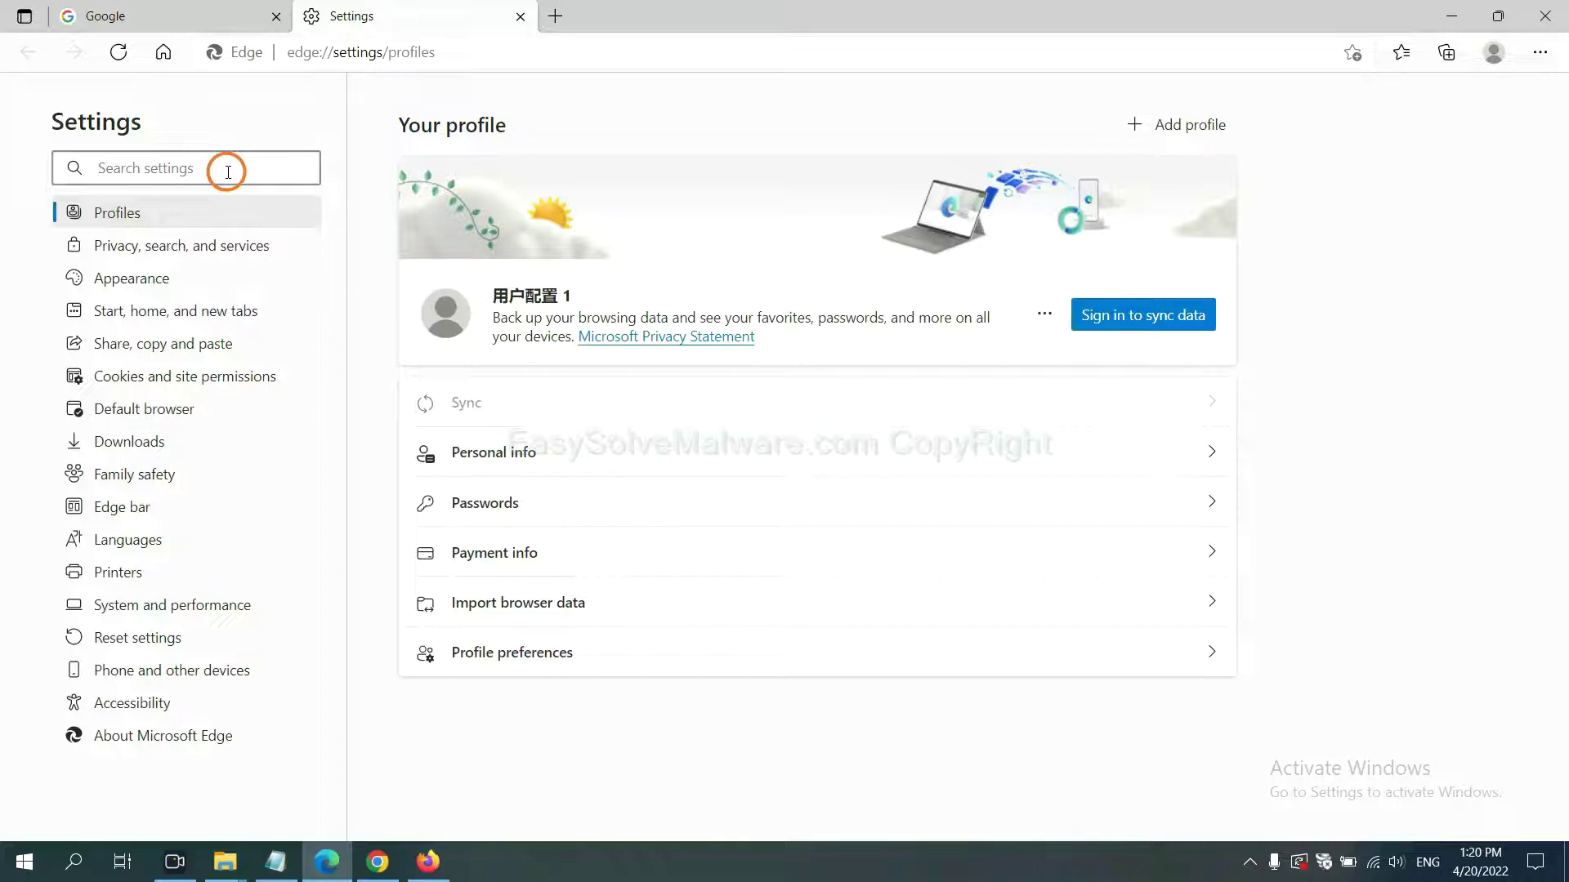
type("re")
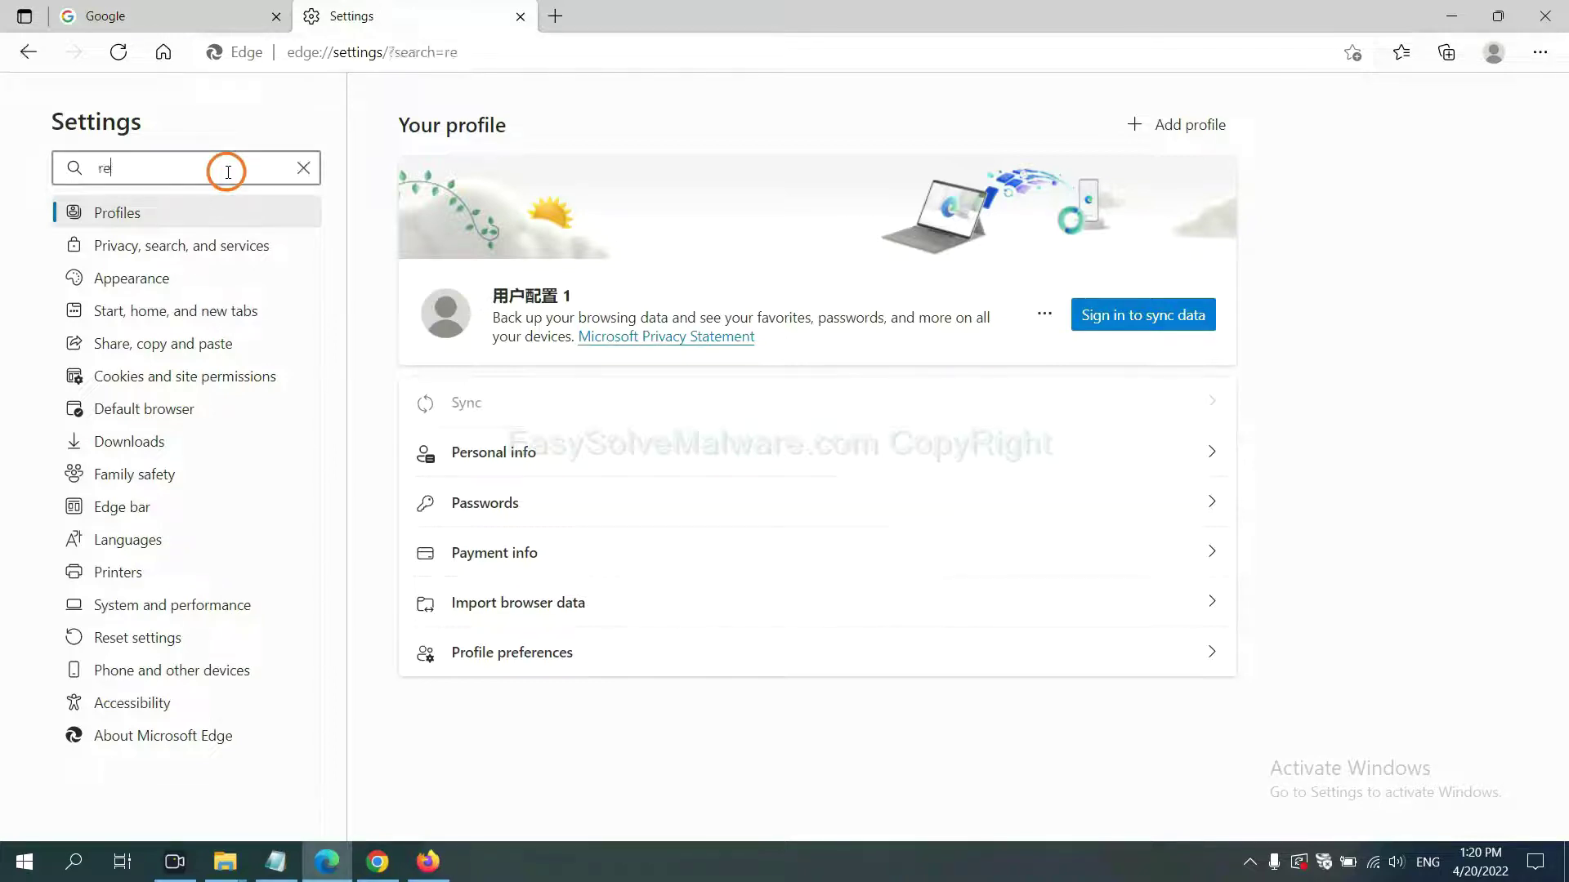
type("set")
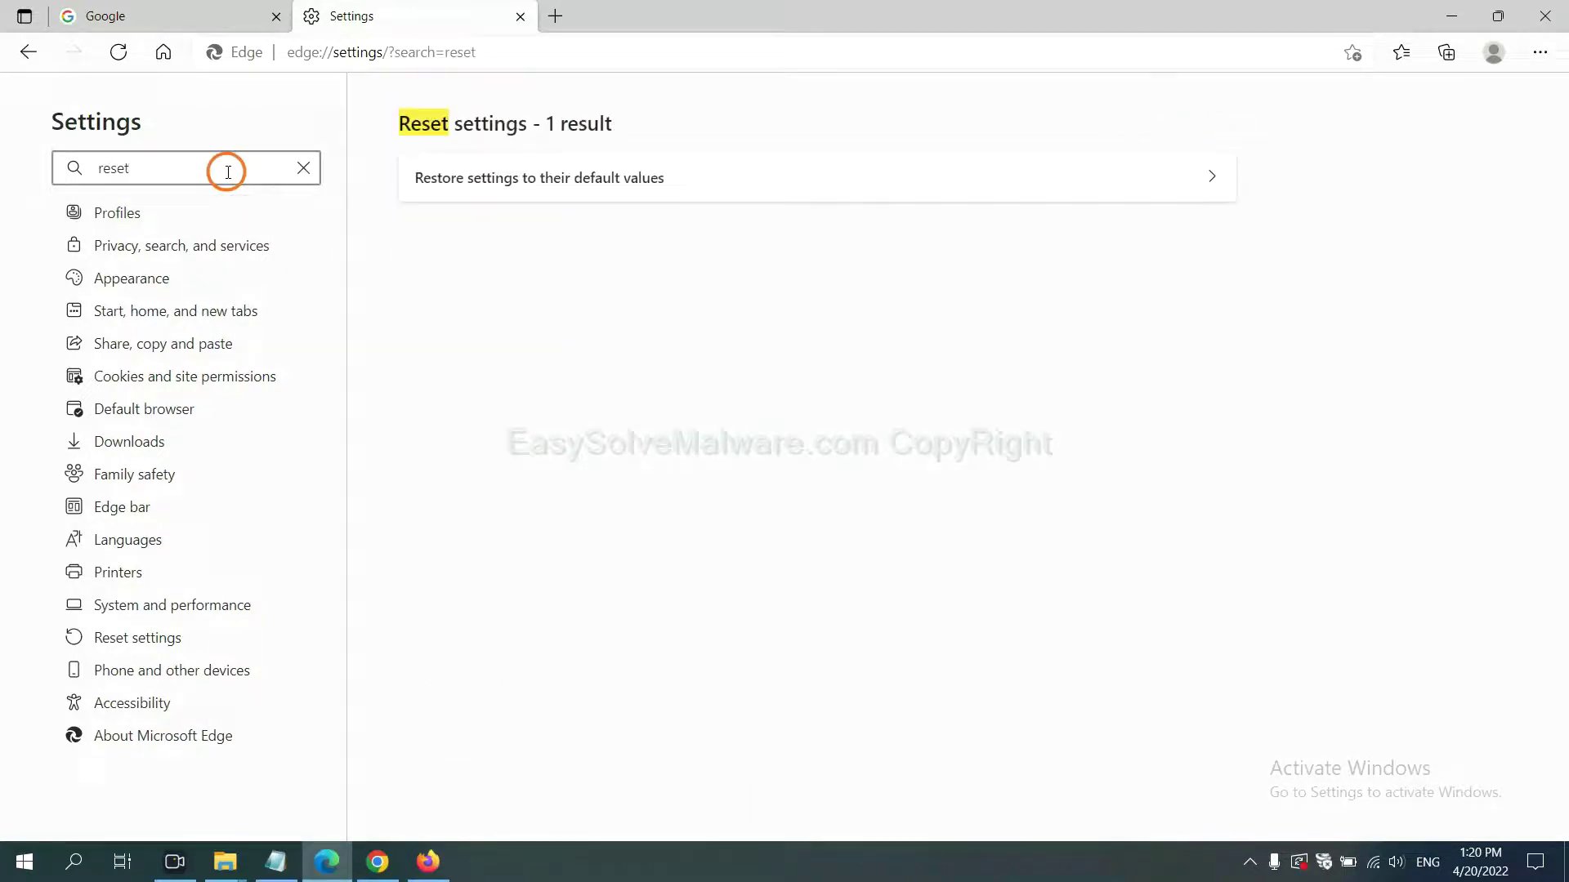
left_click(552, 178)
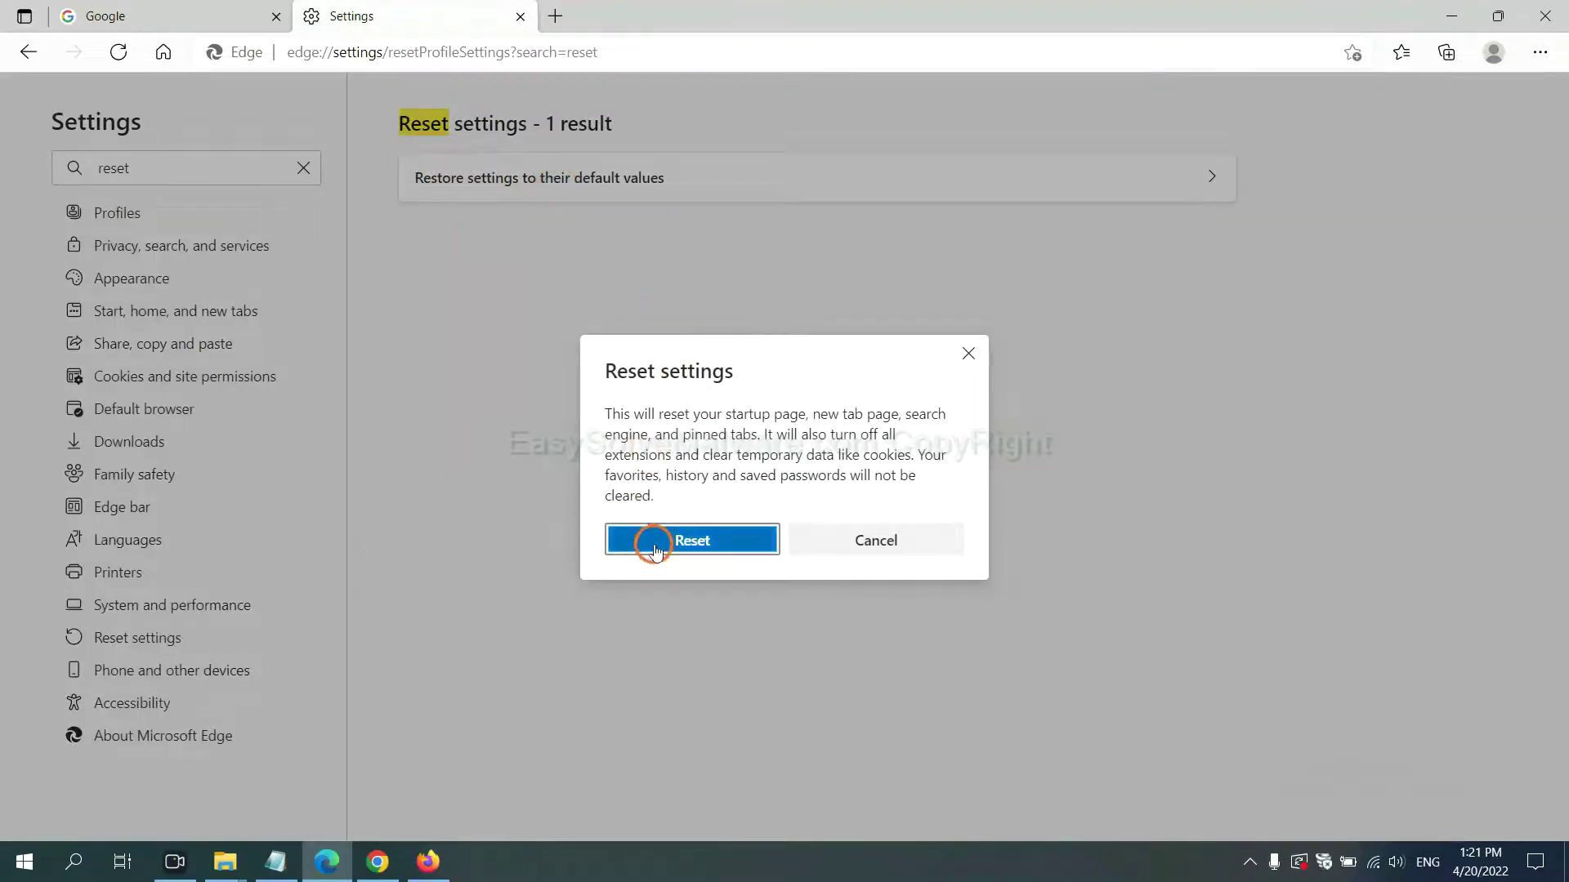